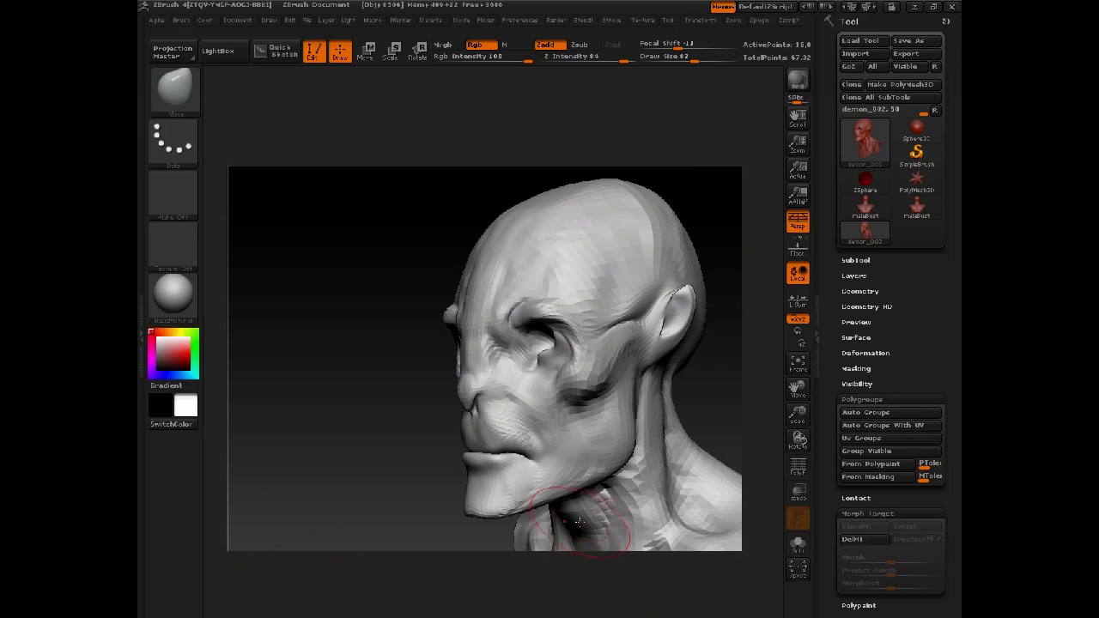
- Load the PolySphere tool from the LightBox tool library
{"action": "mouse_move", "coordinate": [390, 357]}
{"action": "left_mouse_down"}
{"action": "mouse_move", "coordinate": [355, 367]}
{"action": "mouse_move", "coordinate": [525, 304]}
{"action": "left_mouse_up"}
{"action": "left_click_drag", "start_coordinate": [618, 377], "coordinate": [622, 316], "text": "alt"}
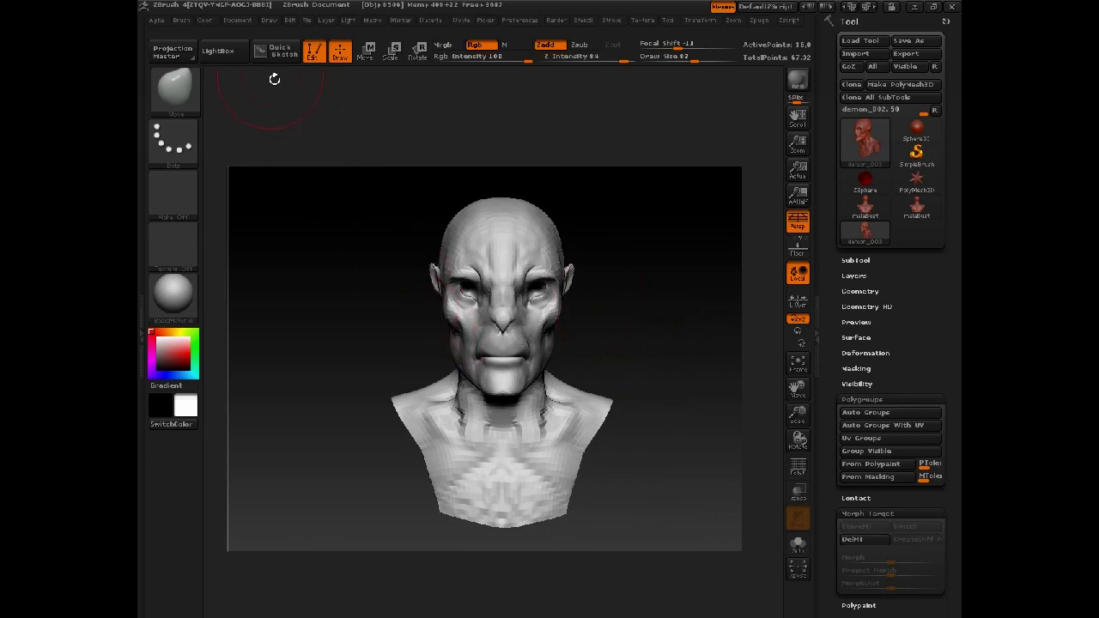
{"action": "left_click", "coordinate": [218, 50]}
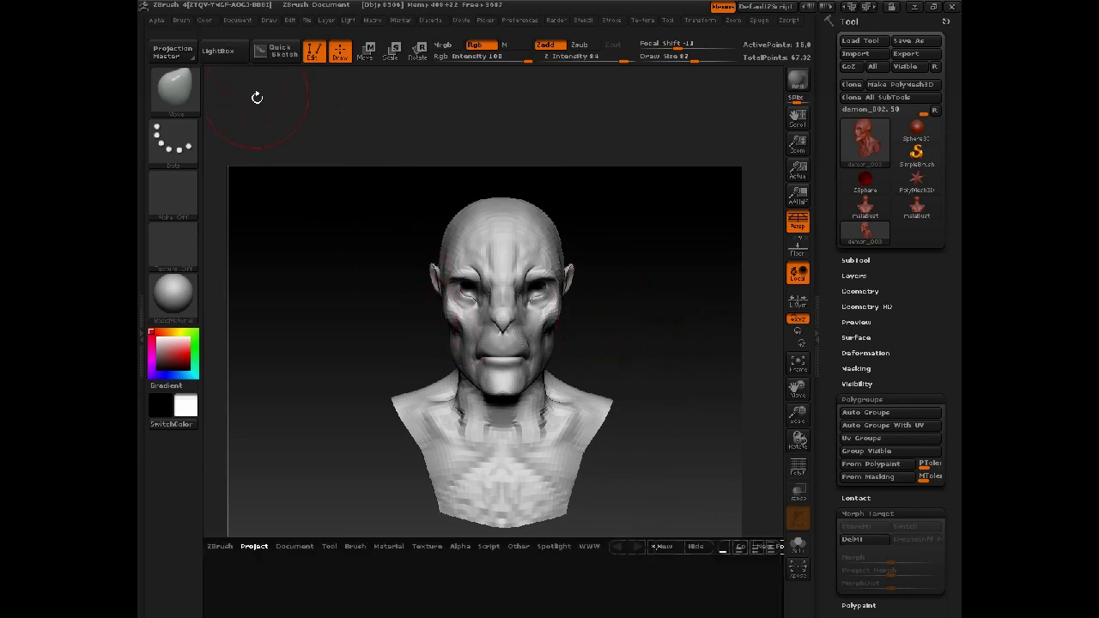
{"action": "left_click", "coordinate": [330, 549]}
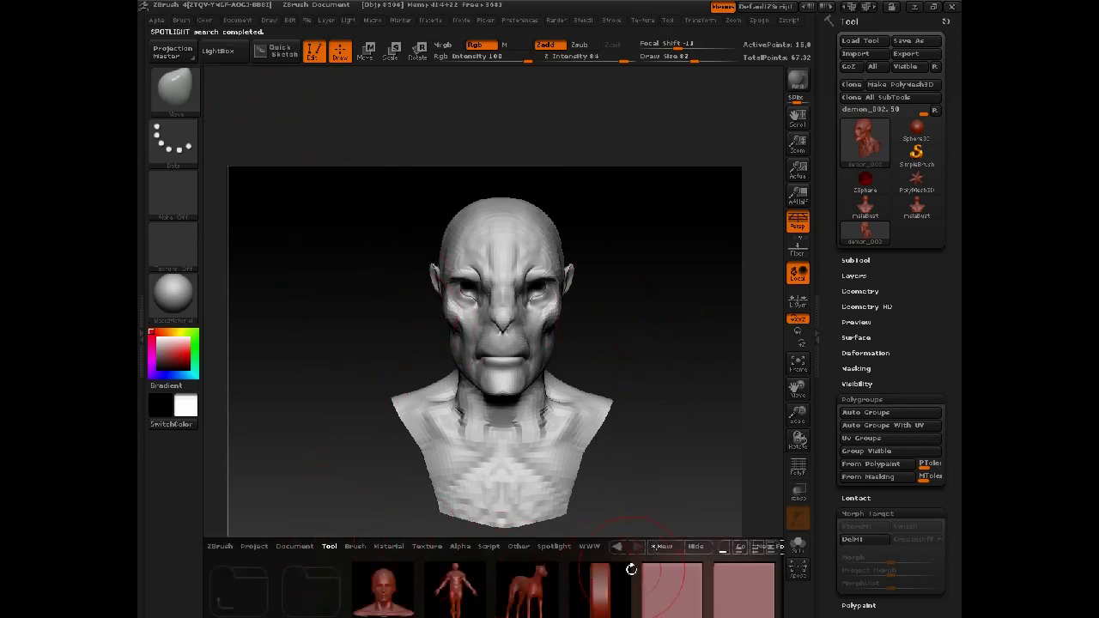
{"action": "left_click_drag", "start_coordinate": [630, 570], "coordinate": [535, 563]}
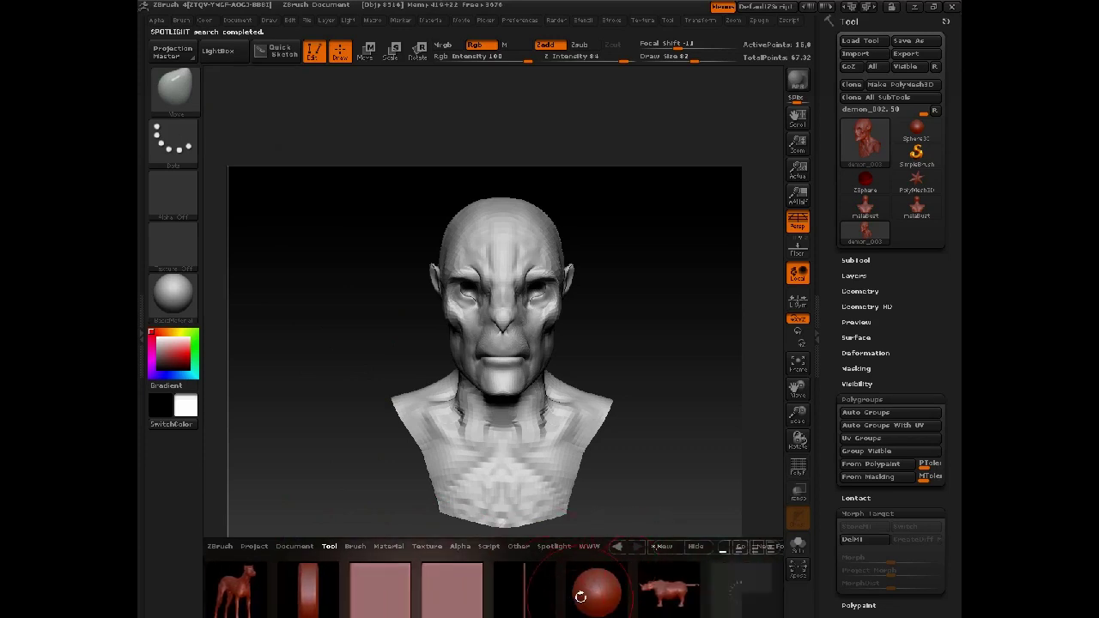
{"action": "double_click", "coordinate": [580, 592]}
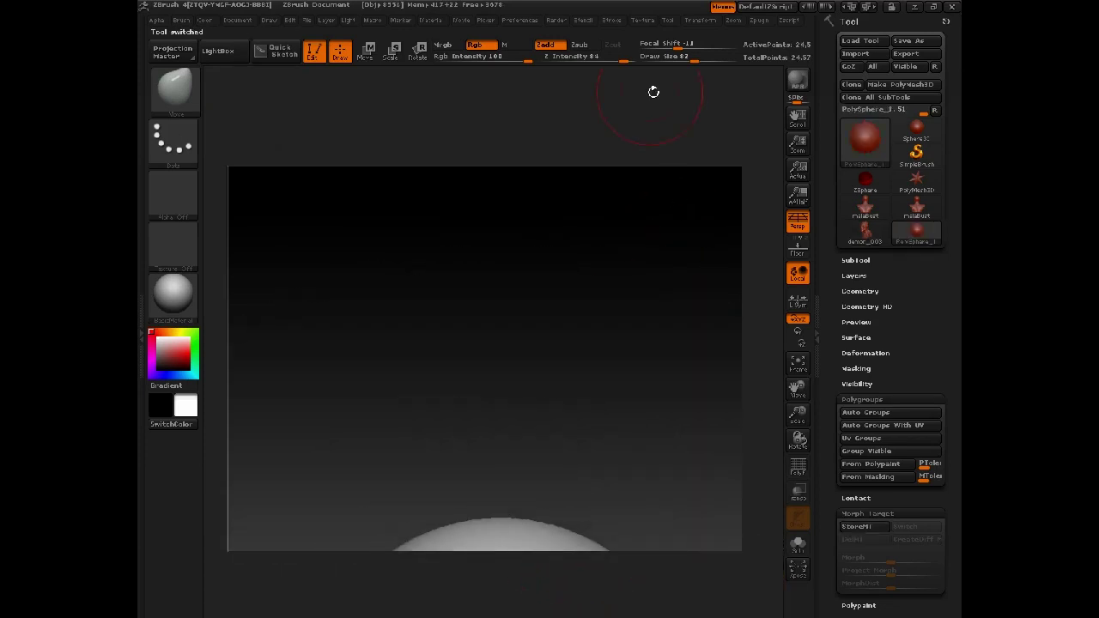
- Switch back to the demon bust and append PolySphere_1 to it as a subtool
{"action": "left_click", "coordinate": [875, 240]}
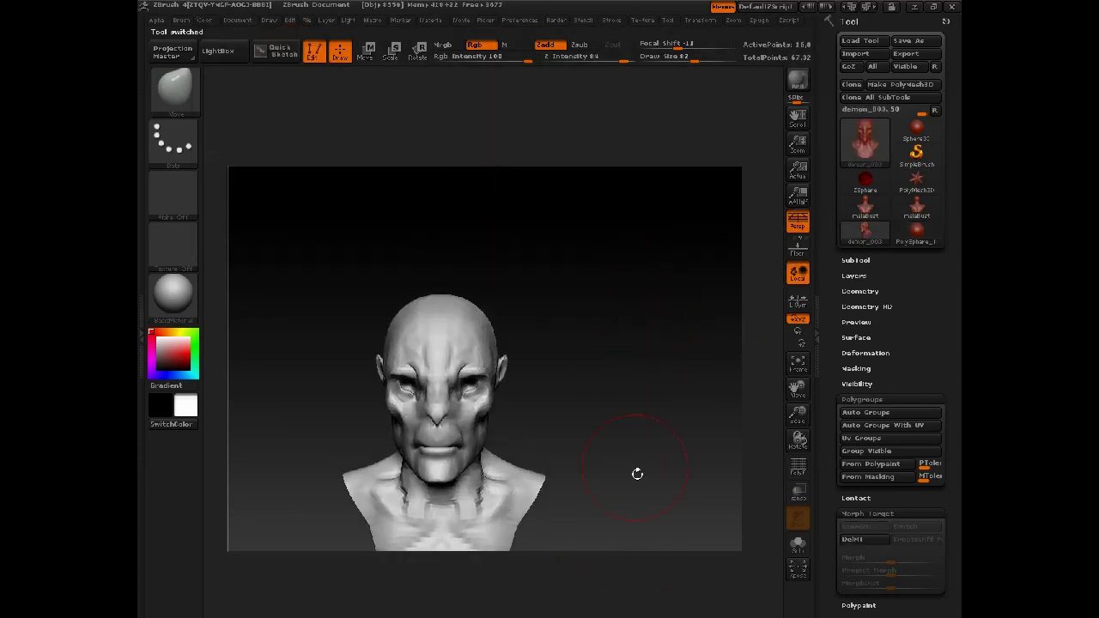
{"action": "left_click", "coordinate": [854, 259]}
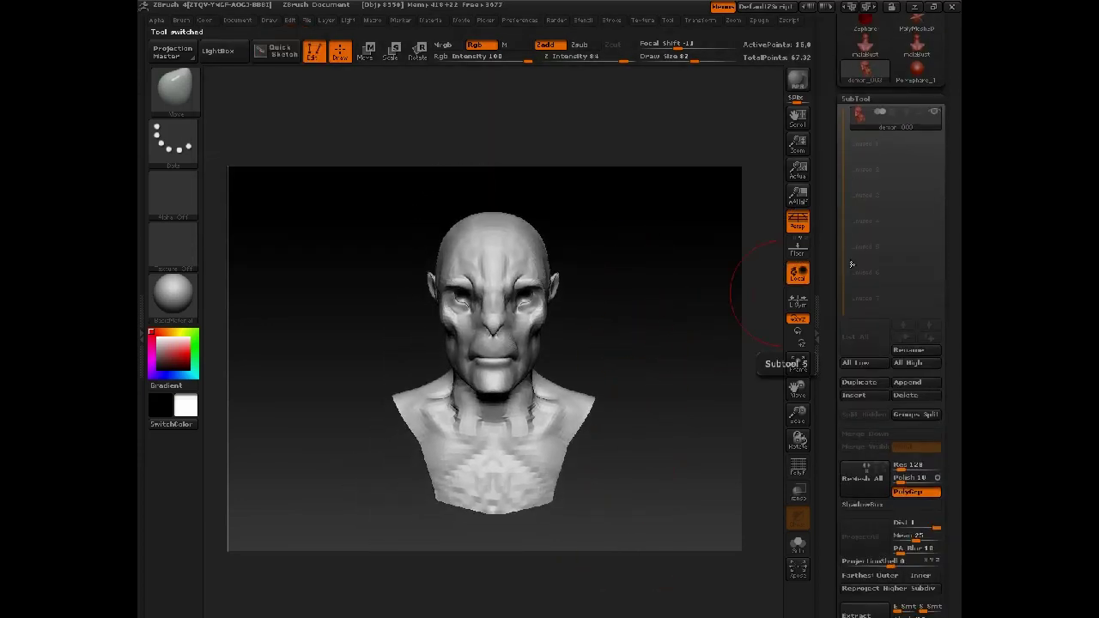
{"action": "left_click", "coordinate": [903, 382]}
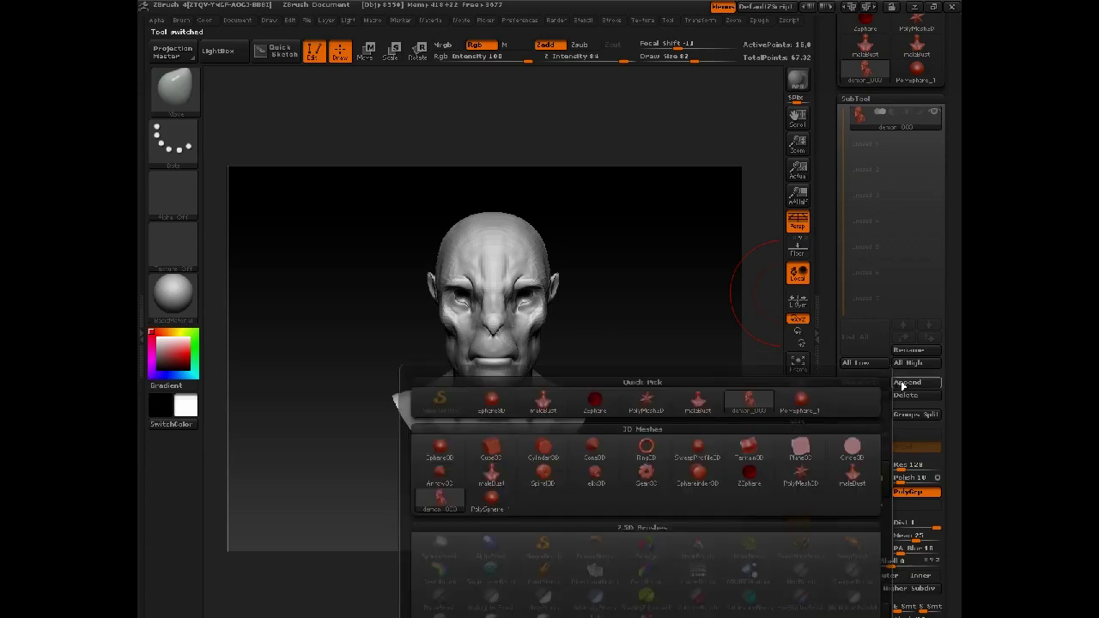
{"action": "mouse_move", "coordinate": [806, 405]}
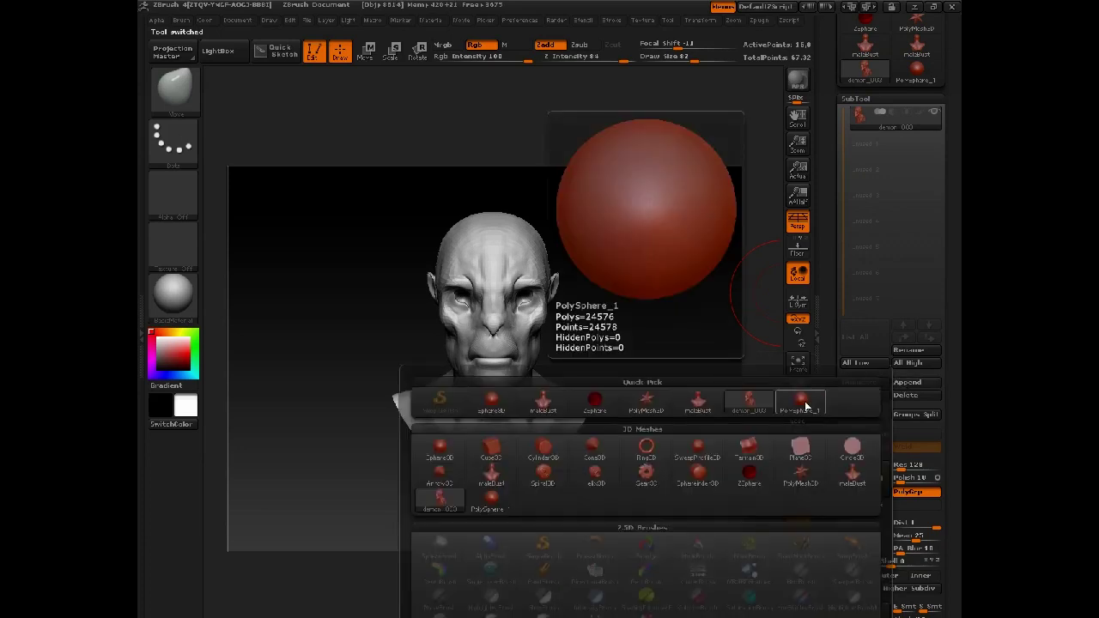
{"action": "left_click", "coordinate": [805, 407]}
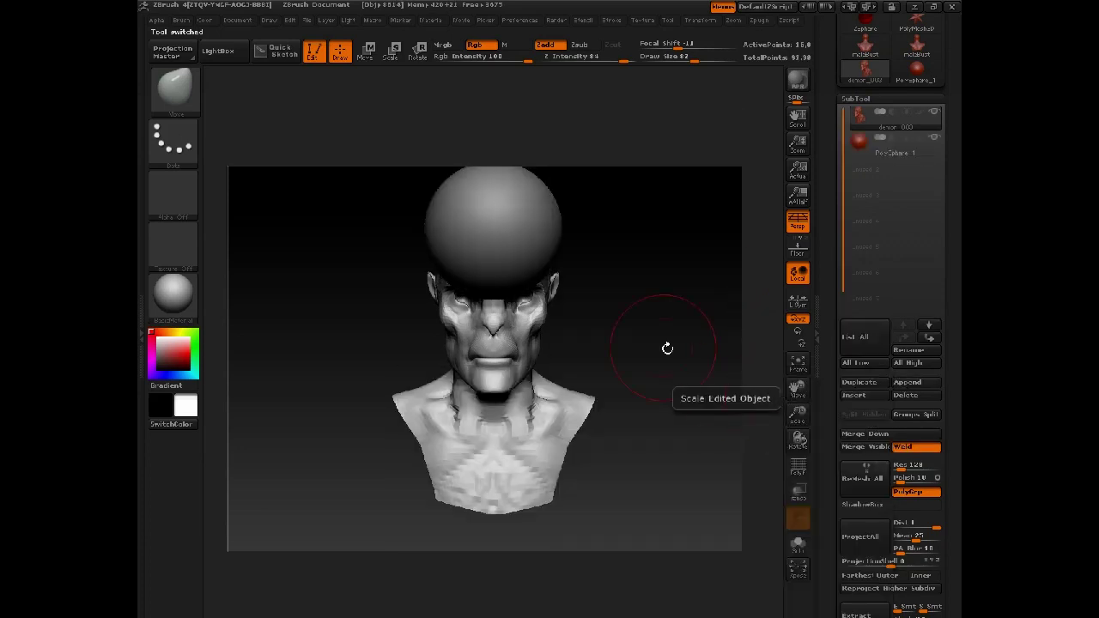
- Select the sphere subtool and scale it down to roughly eyeball size in the side view
{"action": "left_click_drag", "start_coordinate": [667, 348], "coordinate": [625, 357]}
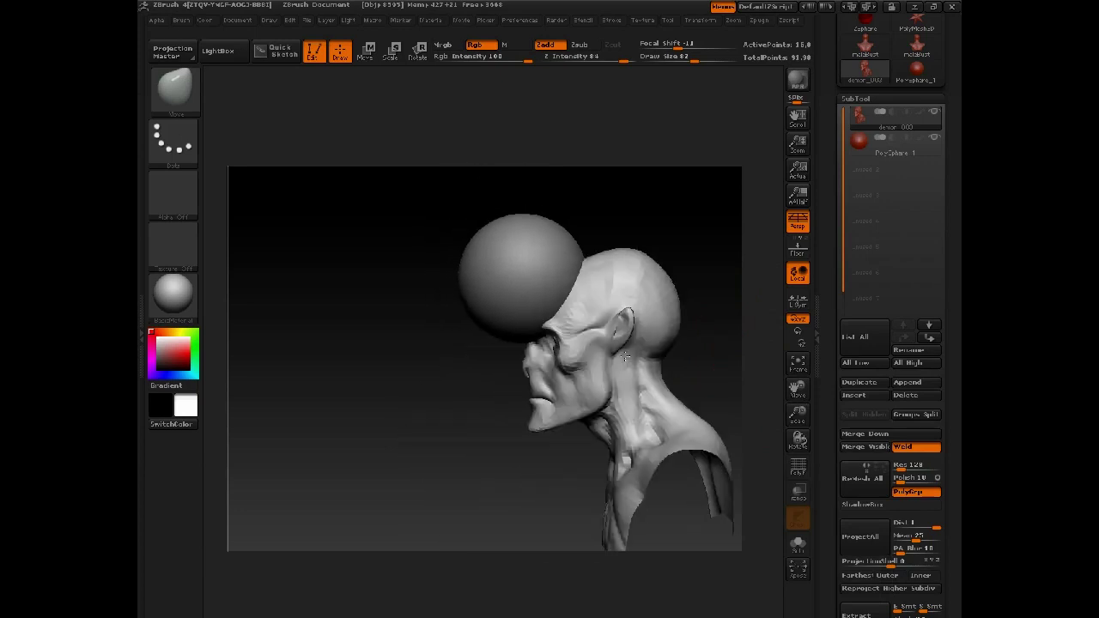
{"action": "left_click", "coordinate": [861, 144]}
{"action": "key", "text": "e"}
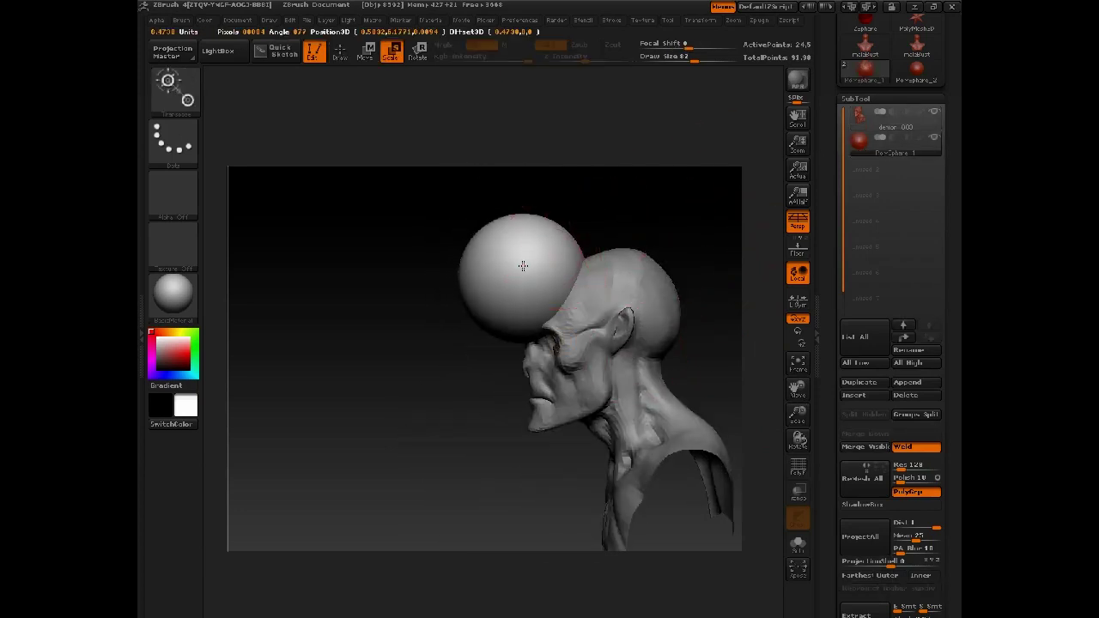
{"action": "mouse_move", "coordinate": [522, 266]}
{"action": "left_mouse_down"}
{"action": "mouse_move", "coordinate": [594, 169]}
{"action": "mouse_move", "coordinate": [488, 181]}
{"action": "mouse_move", "coordinate": [454, 238]}
{"action": "left_mouse_up"}
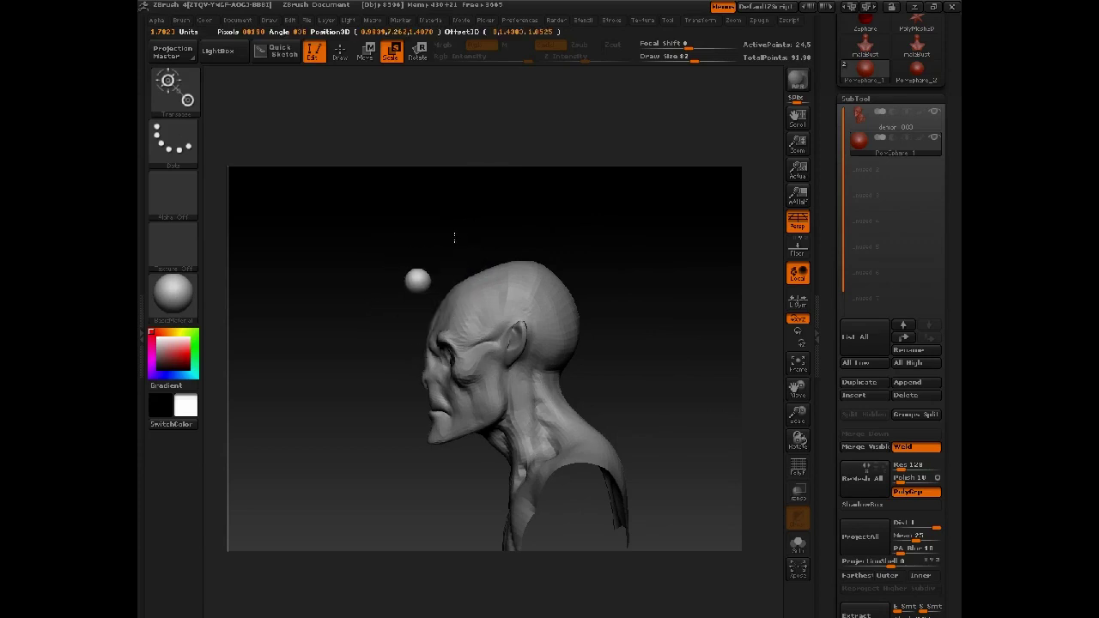
- Make the head transparent with ghosting and move the sphere over the bust's left eye socket
{"action": "left_click", "coordinate": [798, 492]}
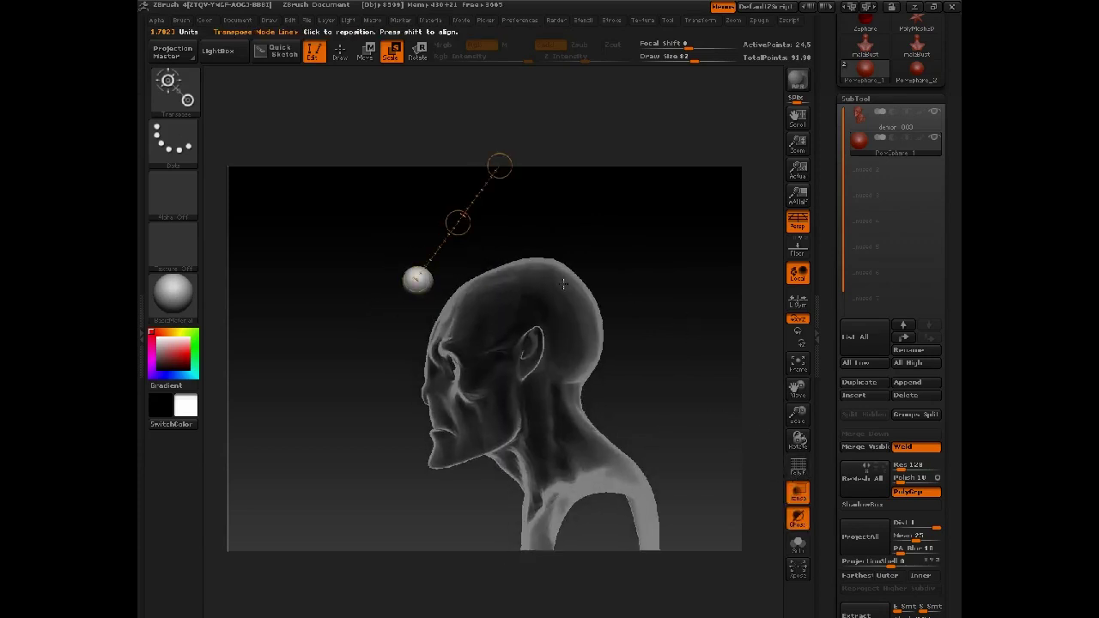
{"action": "key", "text": "w"}
{"action": "left_click_drag", "start_coordinate": [458, 224], "coordinate": [504, 310]}
{"action": "left_click_drag", "start_coordinate": [407, 214], "coordinate": [263, 385], "text": "alt"}
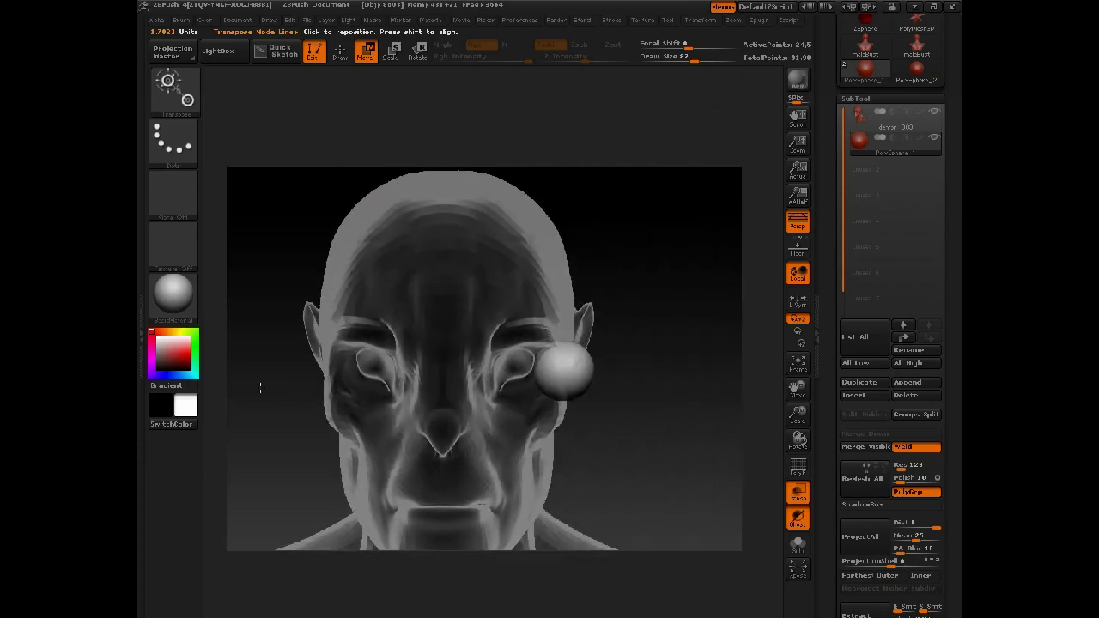
{"action": "mouse_move", "coordinate": [563, 371]}
{"action": "left_mouse_down", "text": "shift"}
{"action": "mouse_move", "coordinate": [658, 370]}
{"action": "mouse_move", "coordinate": [566, 362]}
{"action": "left_mouse_up", "text": "shift"}
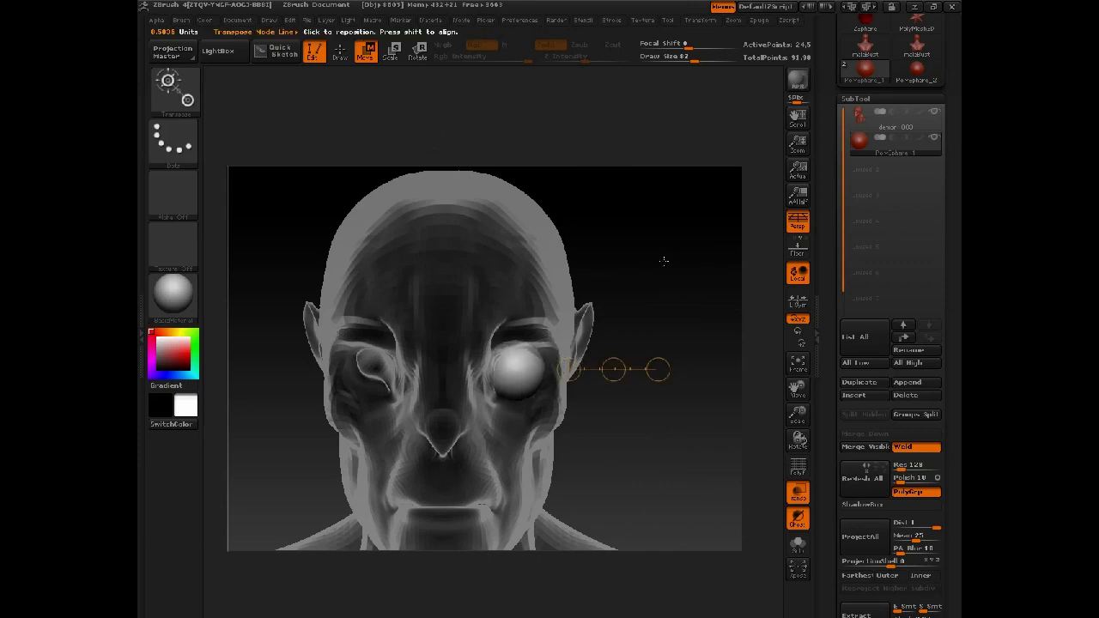
- Adjust the sphere's depth and height inside the left eye socket from the side view
{"action": "left_click_drag", "start_coordinate": [664, 261], "coordinate": [605, 261]}
{"action": "left_click_drag", "start_coordinate": [592, 371], "coordinate": [467, 285]}
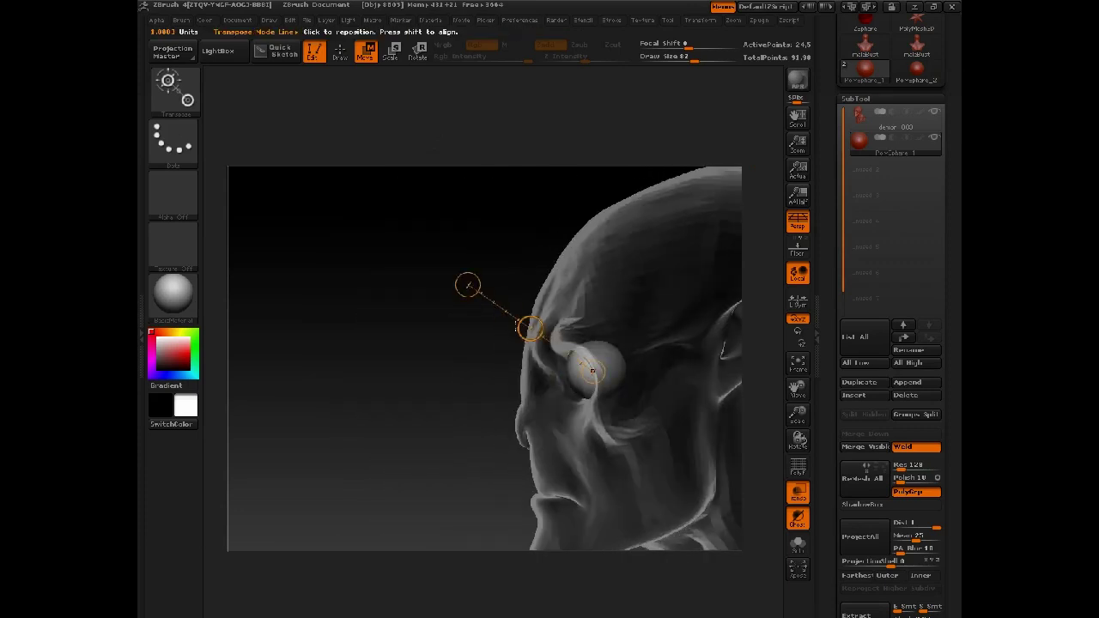
{"action": "left_click_drag", "start_coordinate": [530, 328], "coordinate": [532, 323]}
{"action": "left_click_drag", "start_coordinate": [423, 344], "coordinate": [486, 345]}
{"action": "left_click_drag", "start_coordinate": [666, 342], "coordinate": [668, 379], "text": "alt"}
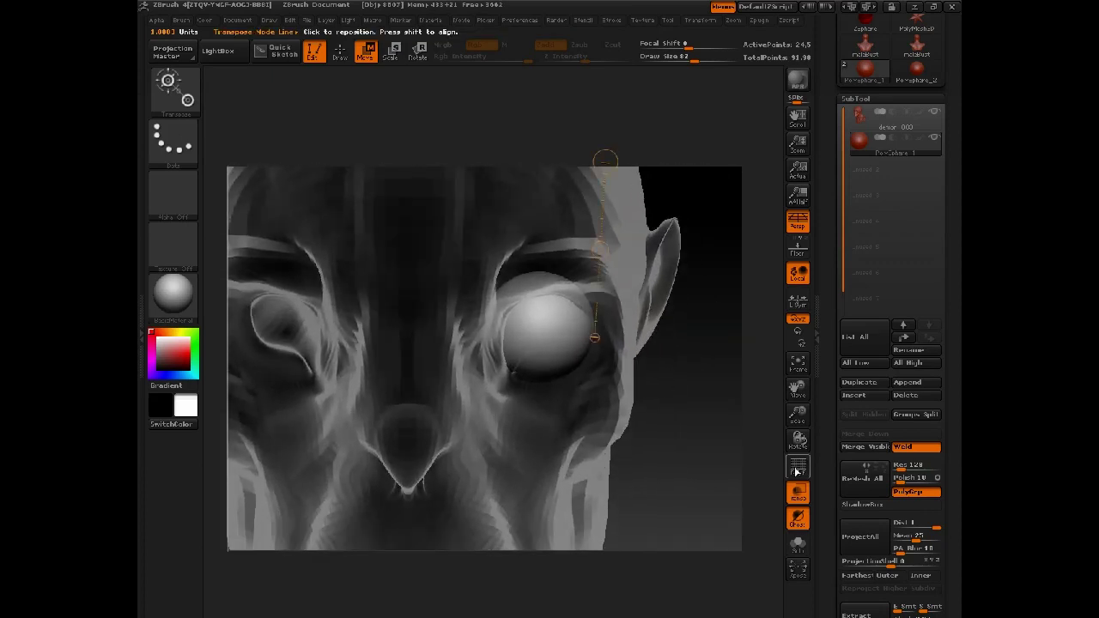
- Turn off Ghost transparency, shrink the eyeball slightly and nudge it into place in the socket
{"action": "left_click", "coordinate": [798, 518]}
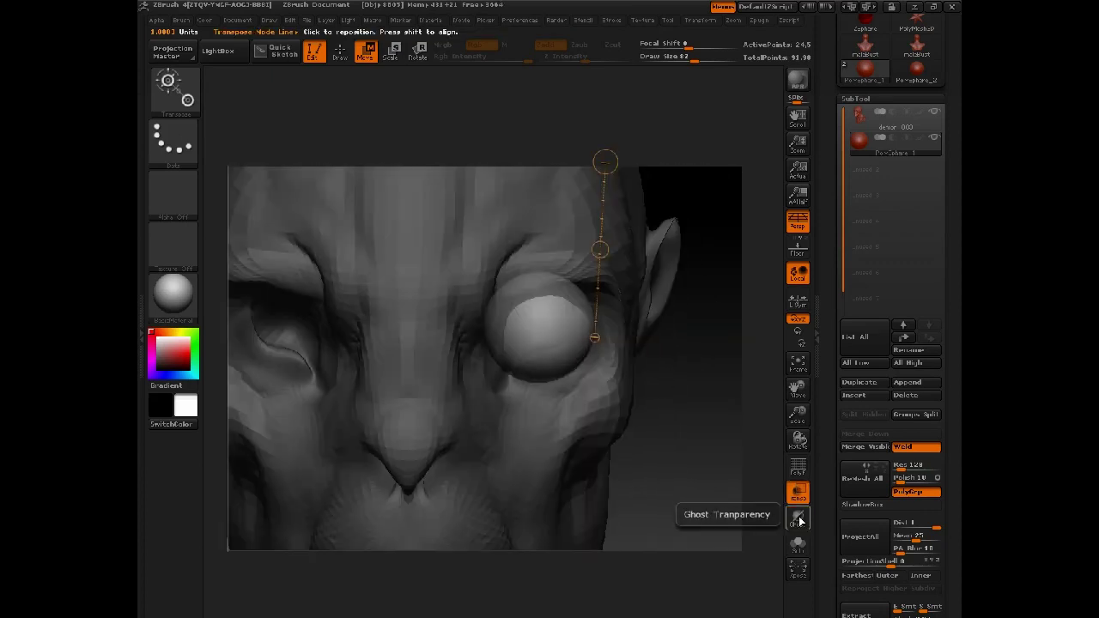
{"action": "left_click_drag", "start_coordinate": [687, 363], "coordinate": [695, 342]}
{"action": "left_click_drag", "start_coordinate": [542, 309], "coordinate": [614, 311]}
{"action": "key", "text": "e"}
{"action": "key", "text": "w"}
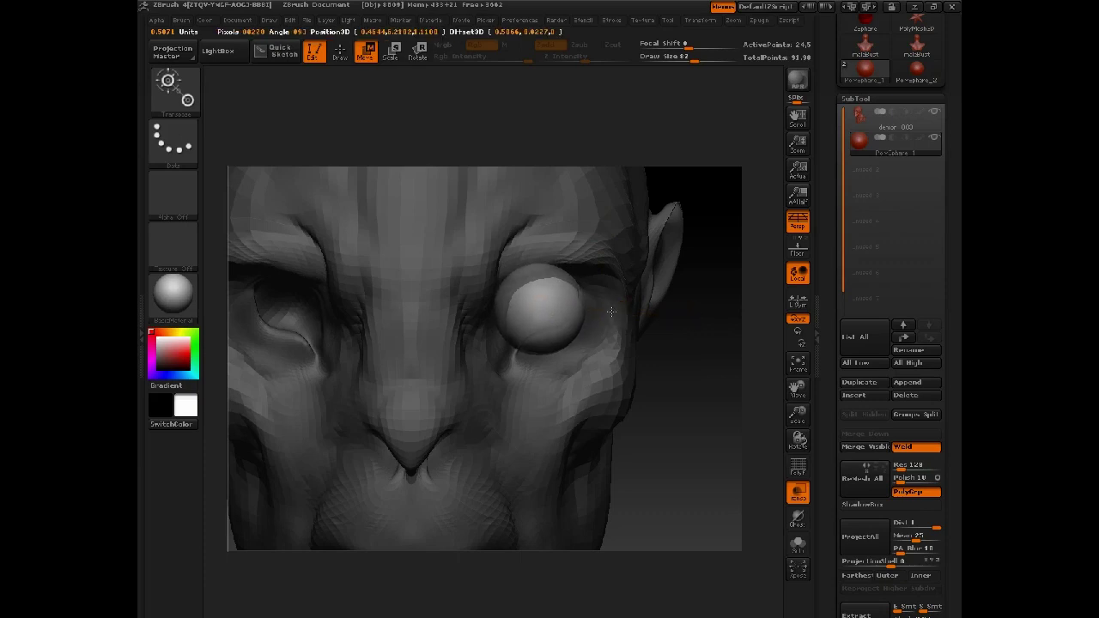
{"action": "left_click_drag", "start_coordinate": [728, 297], "coordinate": [665, 291]}
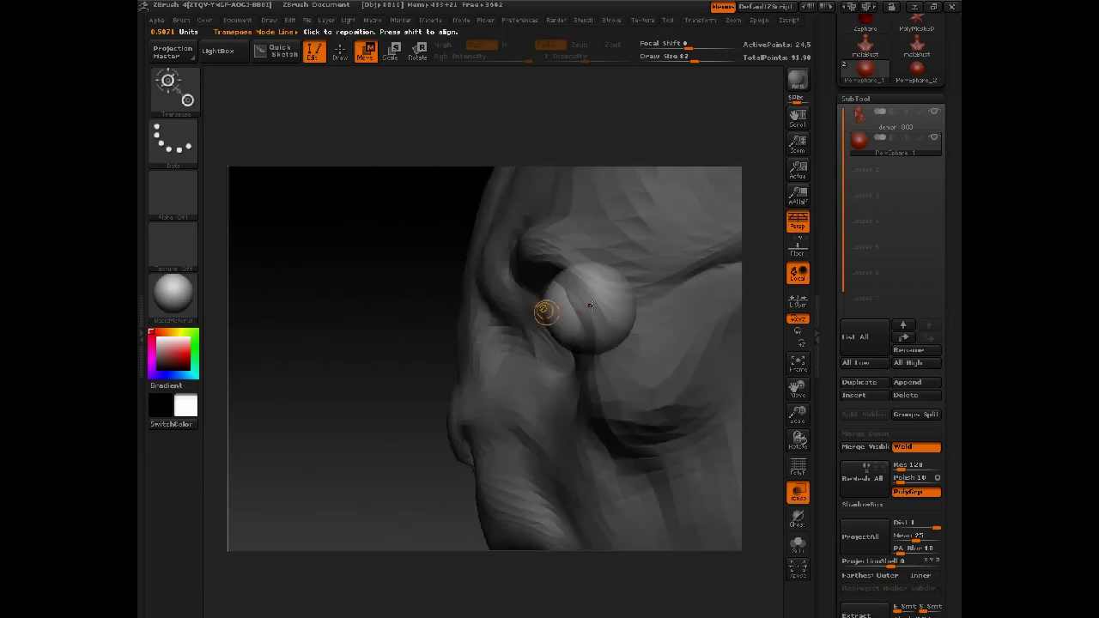
{"action": "mouse_move", "coordinate": [591, 306]}
{"action": "left_mouse_down"}
{"action": "mouse_move", "coordinate": [471, 307]}
{"action": "mouse_move", "coordinate": [527, 308]}
{"action": "left_mouse_up"}
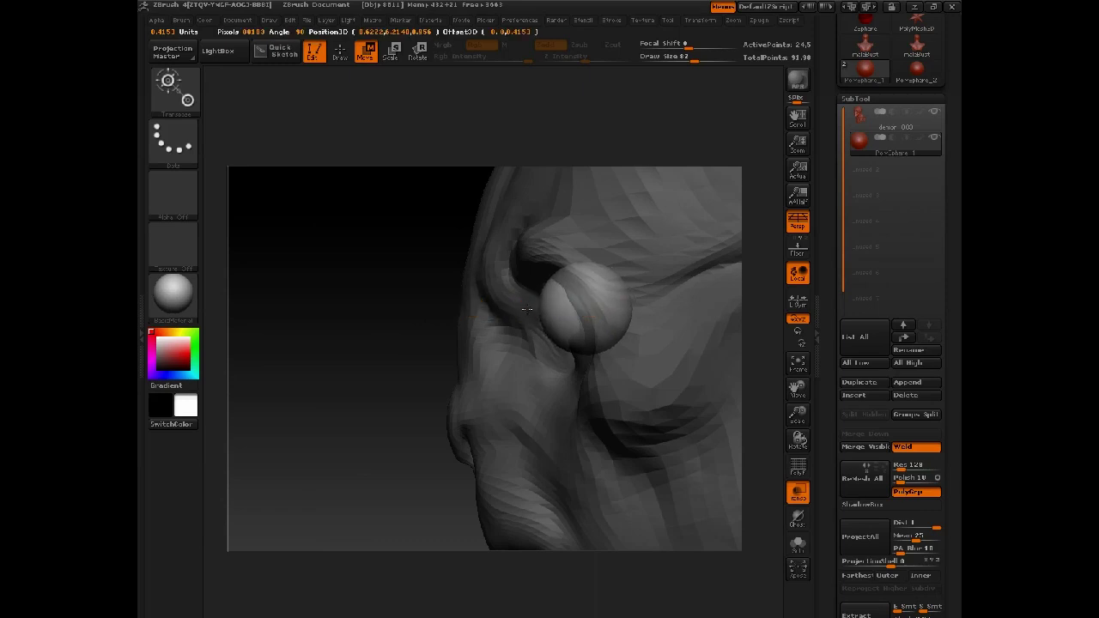
- With Ghost transparency on, select the demon head subtool and push the eye opening around the eyeball using the Move brush at draw size 131
{"action": "left_click", "coordinate": [797, 518]}
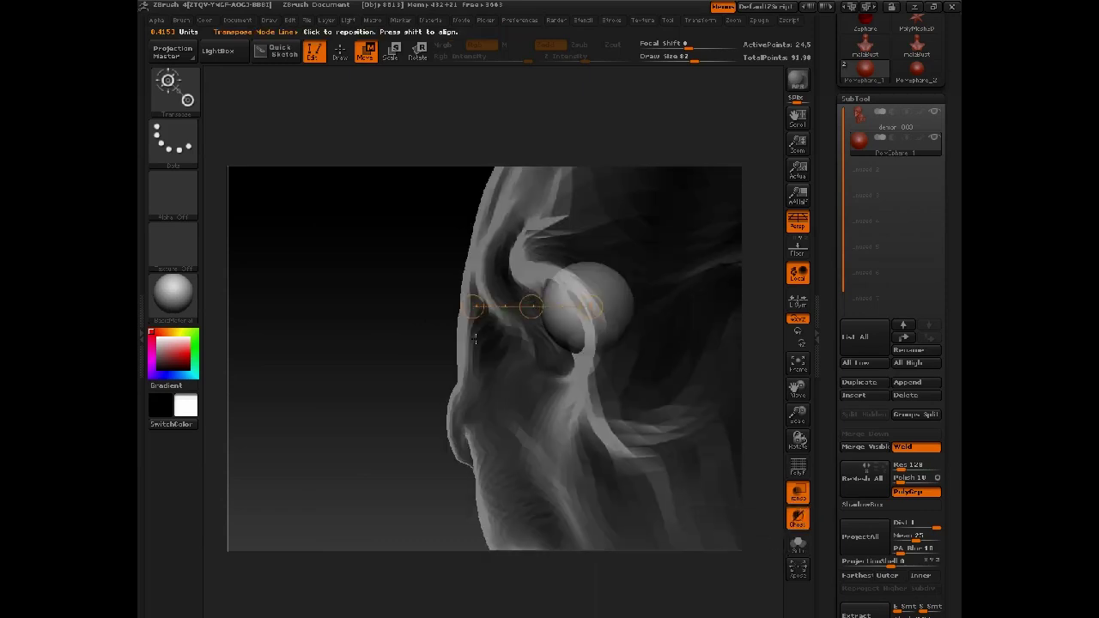
{"action": "mouse_move", "coordinate": [344, 390]}
{"action": "left_mouse_down"}
{"action": "mouse_move", "coordinate": [364, 424]}
{"action": "mouse_move", "coordinate": [360, 396]}
{"action": "left_mouse_up"}
{"action": "key", "text": "q"}
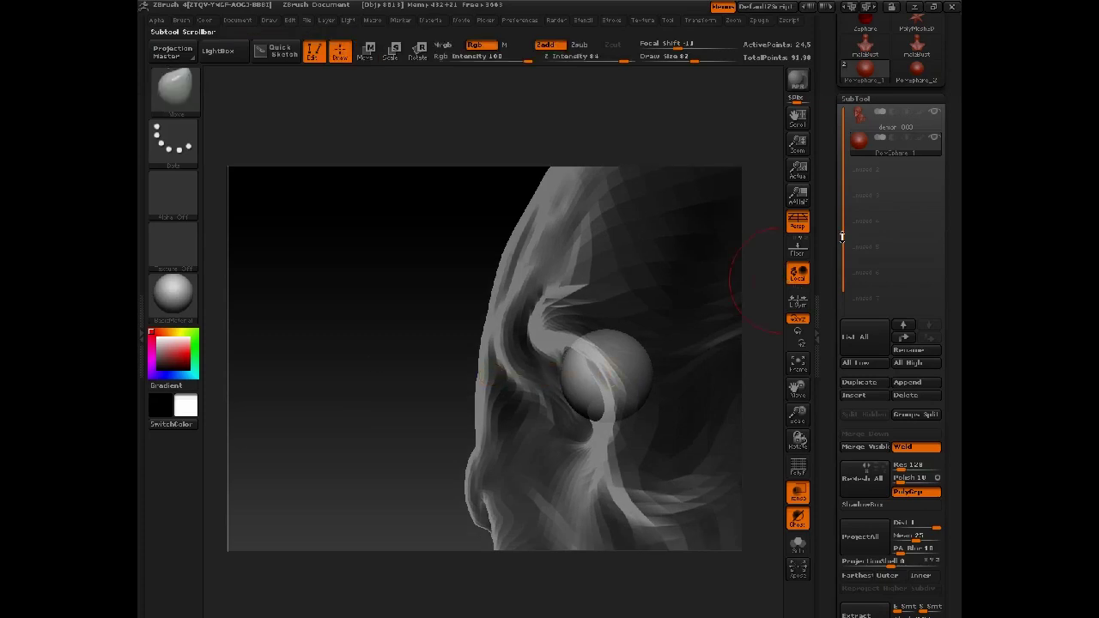
{"action": "left_click", "coordinate": [859, 119]}
{"action": "left_click_drag", "start_coordinate": [481, 372], "coordinate": [341, 282]}
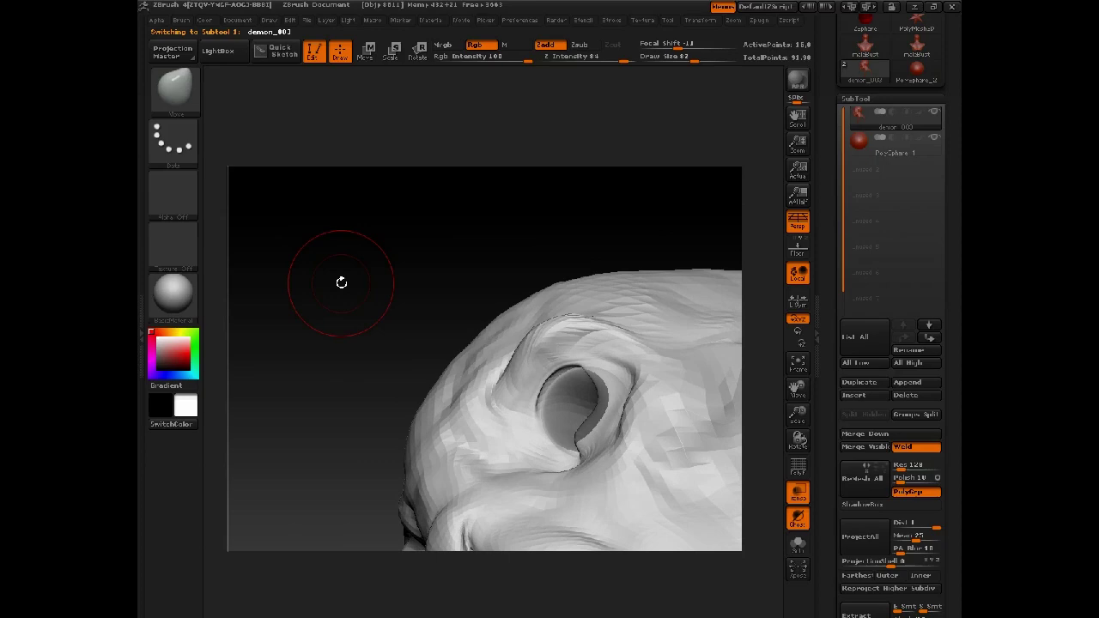
{"action": "key", "text": "space"}
{"action": "left_click", "coordinate": [563, 400]}
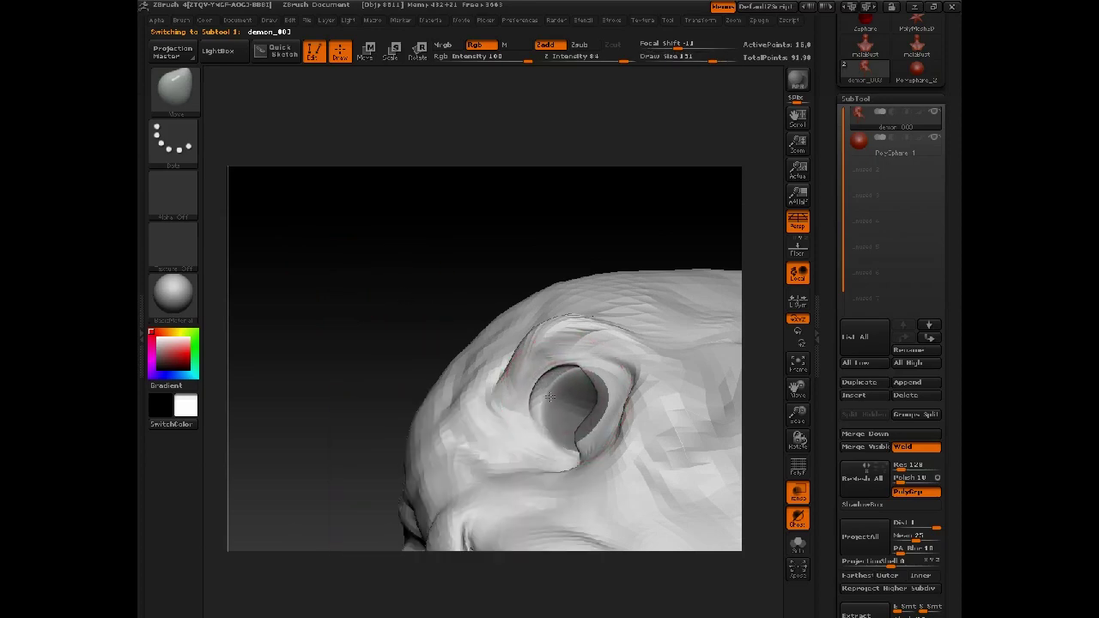
- Refine the socket's rim around the eyeball from the front and side with a smaller Move brush
{"action": "mouse_move", "coordinate": [565, 244]}
{"action": "left_mouse_down"}
{"action": "mouse_move", "coordinate": [579, 263]}
{"action": "mouse_move", "coordinate": [282, 397]}
{"action": "mouse_move", "coordinate": [323, 341]}
{"action": "mouse_move", "coordinate": [470, 323]}
{"action": "left_mouse_up"}
{"action": "key", "text": "space"}
{"action": "left_click", "coordinate": [541, 316]}
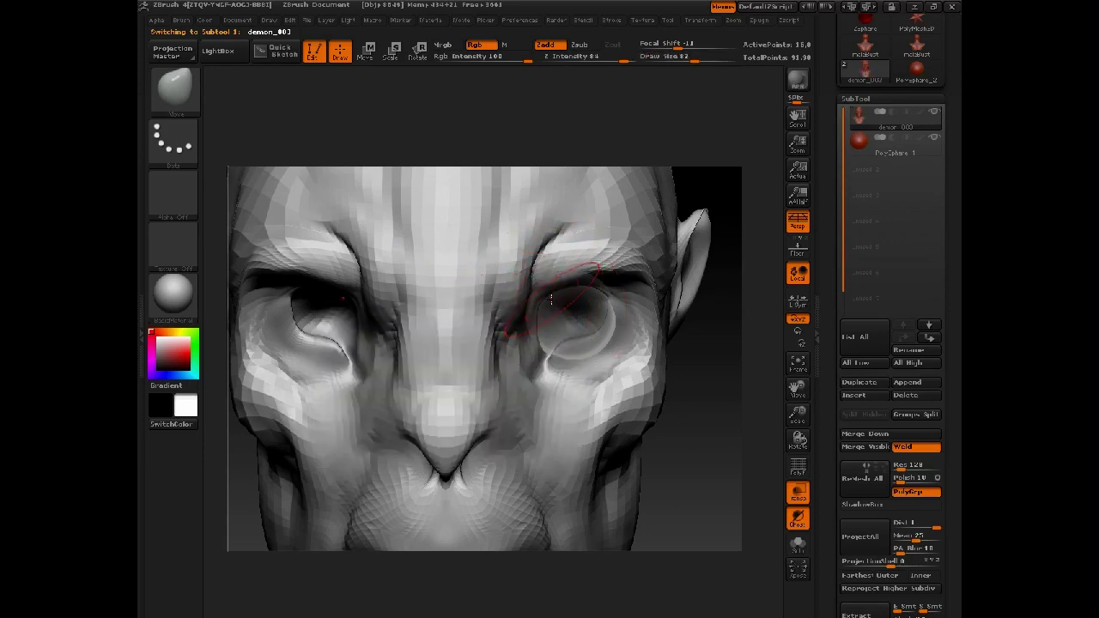
{"action": "mouse_move", "coordinate": [562, 321]}
{"action": "left_mouse_down"}
{"action": "mouse_move", "coordinate": [554, 308]}
{"action": "mouse_move", "coordinate": [543, 316]}
{"action": "mouse_move", "coordinate": [540, 379]}
{"action": "mouse_move", "coordinate": [577, 351]}
{"action": "mouse_move", "coordinate": [588, 357]}
{"action": "mouse_move", "coordinate": [611, 322]}
{"action": "left_mouse_up"}
{"action": "mouse_move", "coordinate": [693, 340]}
{"action": "left_mouse_down"}
{"action": "mouse_move", "coordinate": [640, 296]}
{"action": "mouse_move", "coordinate": [656, 293]}
{"action": "mouse_move", "coordinate": [606, 336]}
{"action": "mouse_move", "coordinate": [577, 334]}
{"action": "mouse_move", "coordinate": [601, 311]}
{"action": "left_mouse_up"}
{"action": "key", "text": "space"}
{"action": "key", "text": "space"}
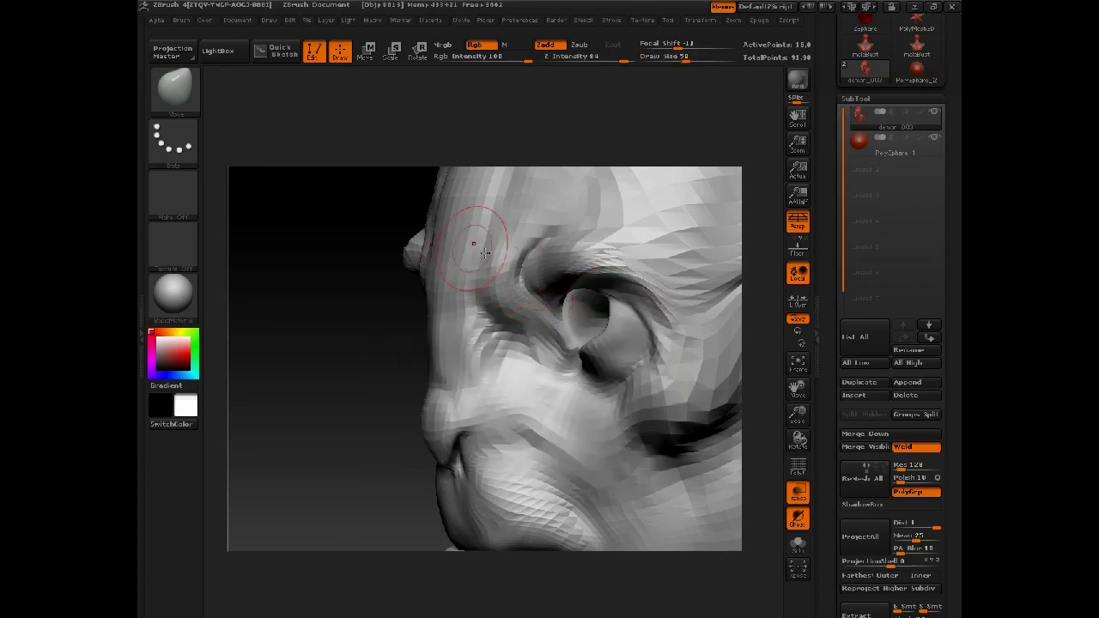
- Isolate the eye region of the head by hiding the rest of the mesh
{"action": "mouse_move", "coordinate": [330, 306]}
{"action": "left_mouse_down"}
{"action": "mouse_move", "coordinate": [341, 250]}
{"action": "mouse_move", "coordinate": [322, 284]}
{"action": "mouse_move", "coordinate": [368, 356]}
{"action": "mouse_move", "coordinate": [358, 289]}
{"action": "left_mouse_up"}
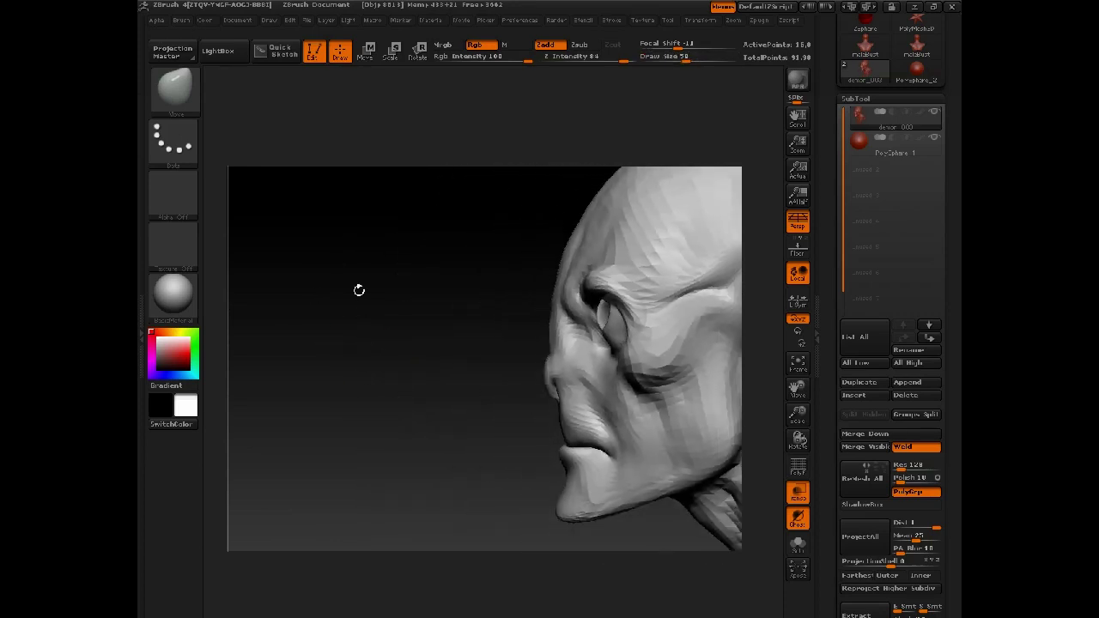
{"action": "mouse_move", "coordinate": [479, 208]}
{"action": "left_mouse_down", "text": "ctrl+shift"}
{"action": "mouse_move", "coordinate": [498, 326]}
{"action": "mouse_move", "coordinate": [618, 392]}
{"action": "mouse_move", "coordinate": [661, 356]}
{"action": "mouse_move", "coordinate": [606, 206]}
{"action": "left_mouse_up", "text": "ctrl+shift"}
{"action": "mouse_move", "coordinate": [493, 277]}
{"action": "left_mouse_down"}
{"action": "mouse_move", "coordinate": [334, 343]}
{"action": "mouse_move", "coordinate": [297, 392]}
{"action": "mouse_move", "coordinate": [286, 378]}
{"action": "mouse_move", "coordinate": [300, 407]}
{"action": "mouse_move", "coordinate": [286, 351]}
{"action": "mouse_move", "coordinate": [297, 407]}
{"action": "mouse_move", "coordinate": [344, 444]}
{"action": "mouse_move", "coordinate": [257, 386]}
{"action": "mouse_move", "coordinate": [252, 359]}
{"action": "mouse_move", "coordinate": [253, 429]}
{"action": "mouse_move", "coordinate": [521, 447]}
{"action": "mouse_move", "coordinate": [451, 478]}
{"action": "mouse_move", "coordinate": [359, 446]}
{"action": "mouse_move", "coordinate": [538, 449]}
{"action": "left_mouse_up"}
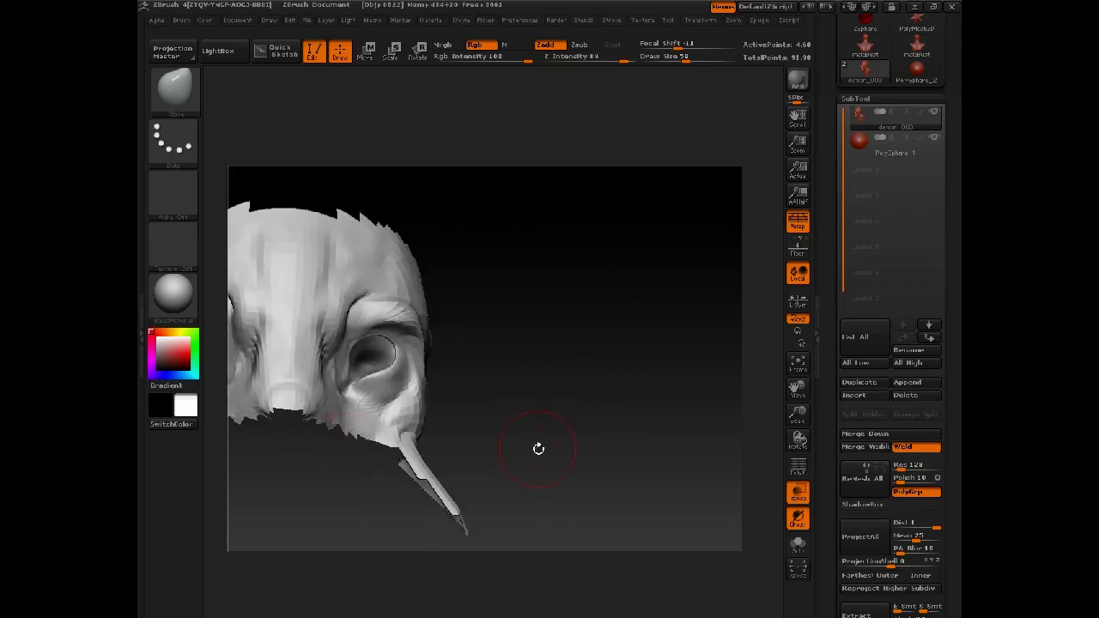
{"action": "left_click_drag", "start_coordinate": [502, 416], "coordinate": [598, 387]}
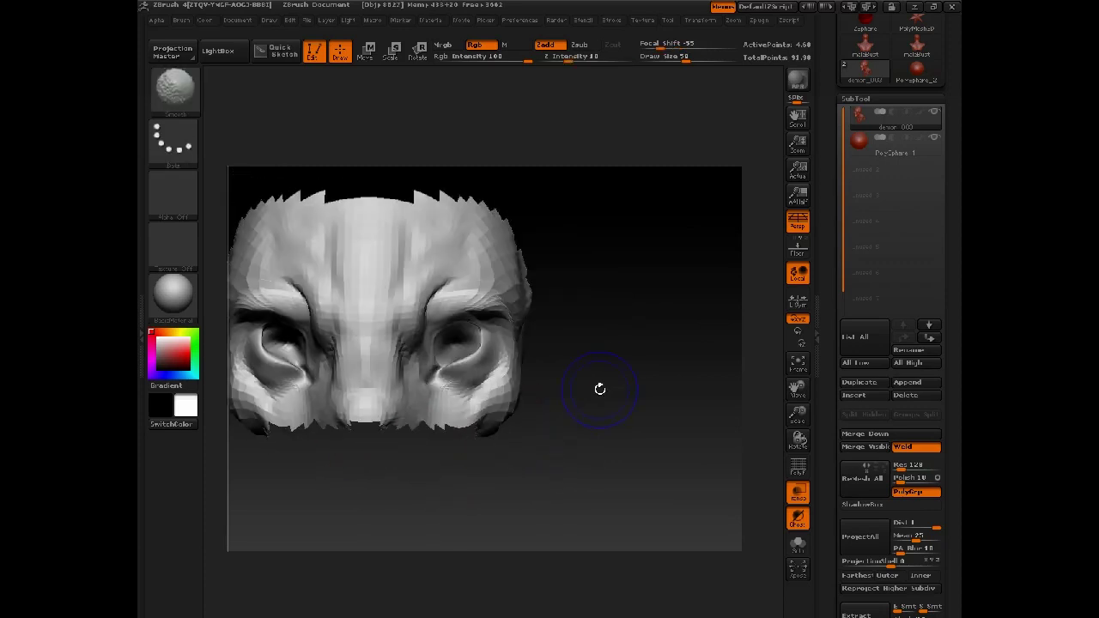
- Shape the upper and lower eyelids to wrap the eyeball with the Move brush, and turn off transparency
{"action": "mouse_move", "coordinate": [521, 473]}
{"action": "left_mouse_down"}
{"action": "mouse_move", "coordinate": [530, 500]}
{"action": "mouse_move", "coordinate": [561, 481]}
{"action": "mouse_move", "coordinate": [555, 542]}
{"action": "mouse_move", "coordinate": [520, 523]}
{"action": "mouse_move", "coordinate": [517, 544]}
{"action": "left_mouse_up"}
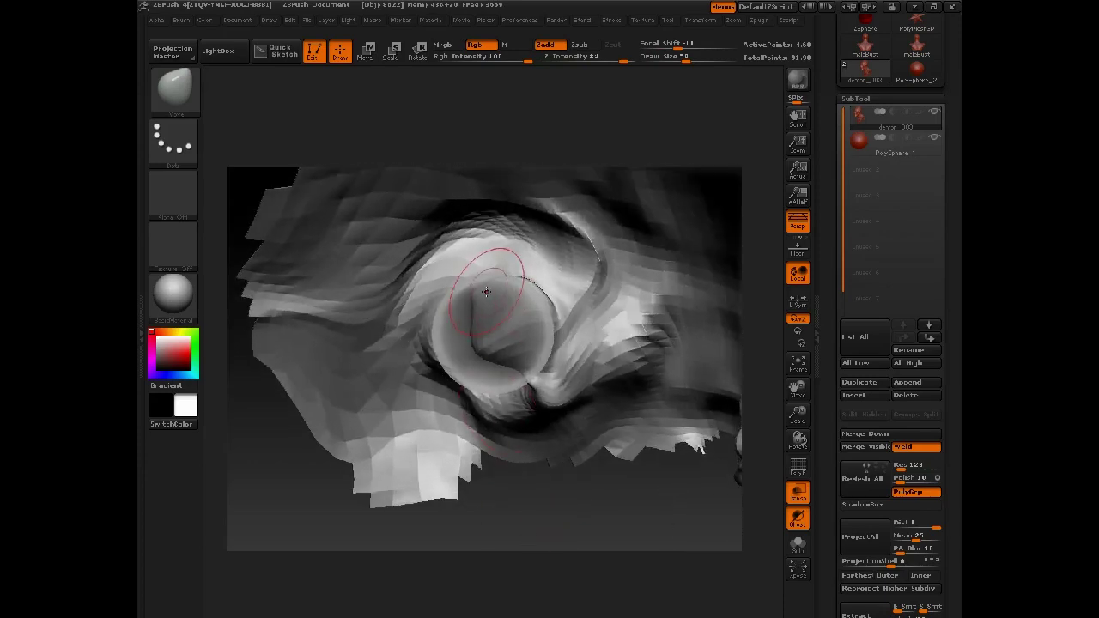
{"action": "left_click_drag", "start_coordinate": [271, 415], "coordinate": [412, 429]}
{"action": "mouse_move", "coordinate": [674, 365]}
{"action": "left_mouse_down"}
{"action": "mouse_move", "coordinate": [682, 296]}
{"action": "mouse_move", "coordinate": [436, 302]}
{"action": "left_mouse_up"}
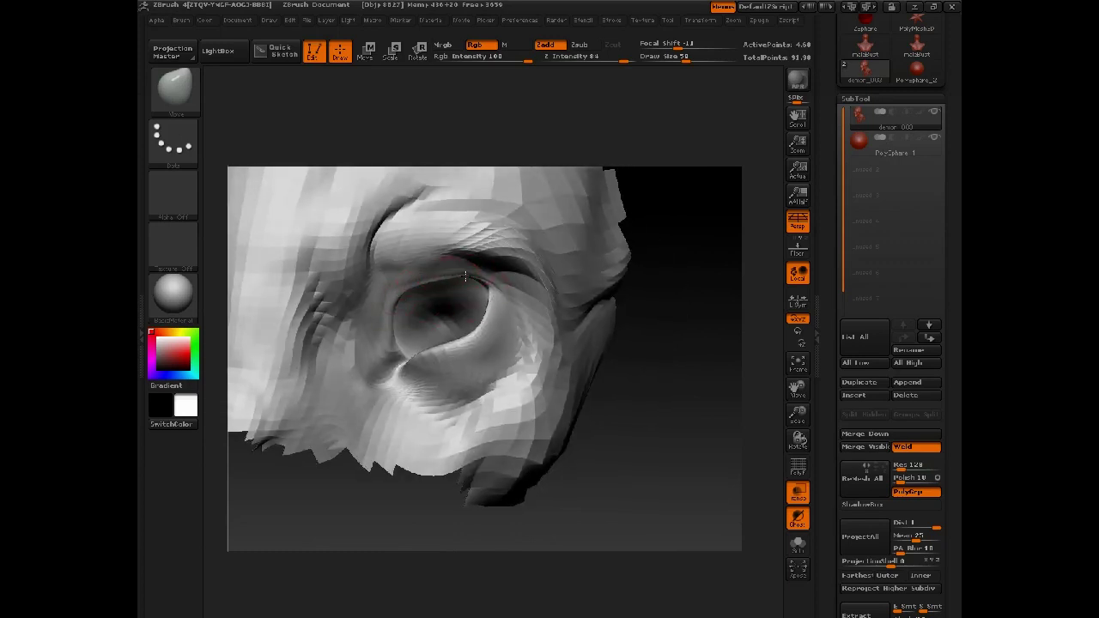
{"action": "left_click_drag", "start_coordinate": [465, 276], "coordinate": [489, 287]}
{"action": "left_click_drag", "start_coordinate": [475, 337], "coordinate": [431, 364]}
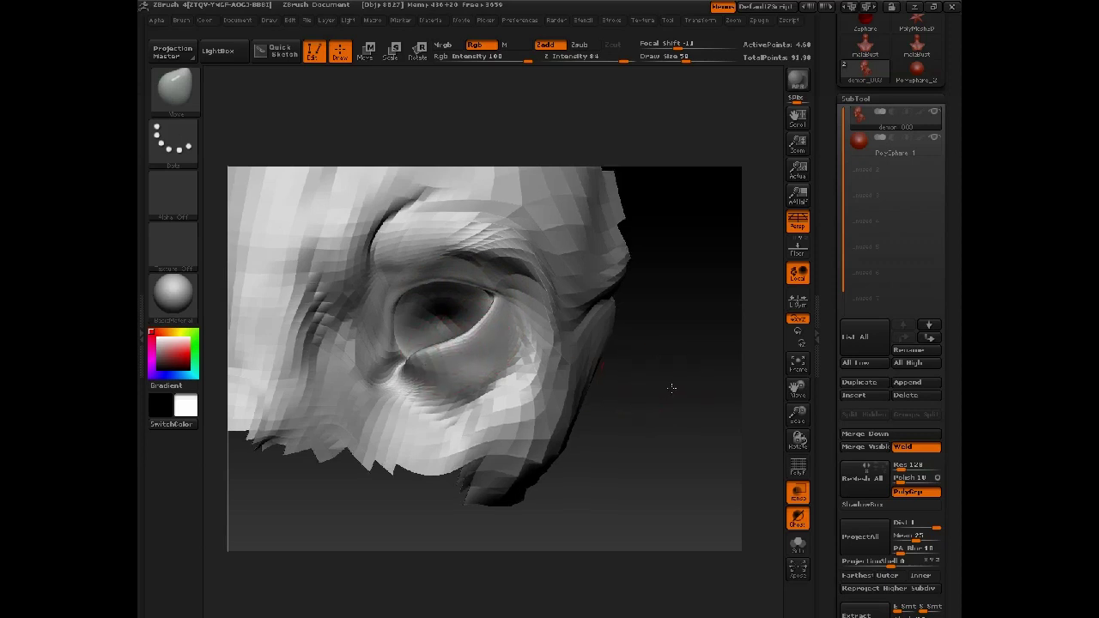
{"action": "left_click_drag", "start_coordinate": [672, 386], "coordinate": [640, 331], "text": "alt"}
{"action": "mouse_move", "coordinate": [564, 318]}
{"action": "left_mouse_down"}
{"action": "mouse_move", "coordinate": [579, 355]}
{"action": "mouse_move", "coordinate": [674, 373]}
{"action": "mouse_move", "coordinate": [640, 378]}
{"action": "mouse_move", "coordinate": [647, 388]}
{"action": "left_mouse_up"}
{"action": "left_click", "coordinate": [798, 490]}
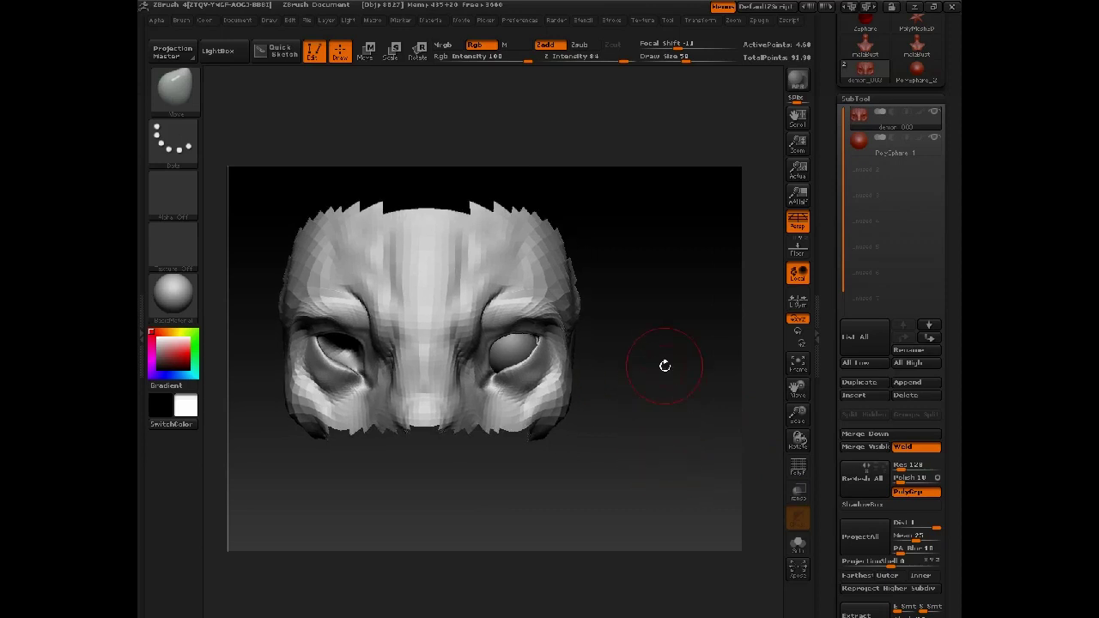
- Refine the inner corner and lower lid around the eyeball with the Move brush at draw size 51
{"action": "left_click_drag", "start_coordinate": [665, 366], "coordinate": [651, 414], "text": "alt"}
{"action": "left_click_drag", "start_coordinate": [451, 410], "coordinate": [476, 370]}
{"action": "key", "text": "space"}
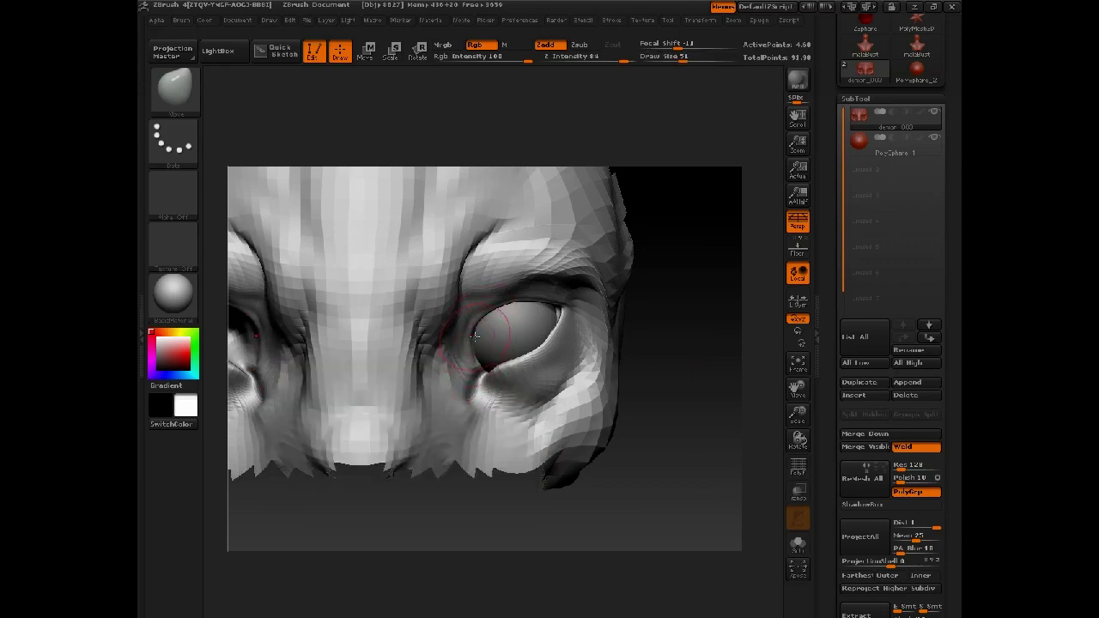
{"action": "mouse_move", "coordinate": [474, 342]}
{"action": "left_mouse_down"}
{"action": "mouse_move", "coordinate": [493, 373]}
{"action": "mouse_move", "coordinate": [526, 358]}
{"action": "left_mouse_up"}
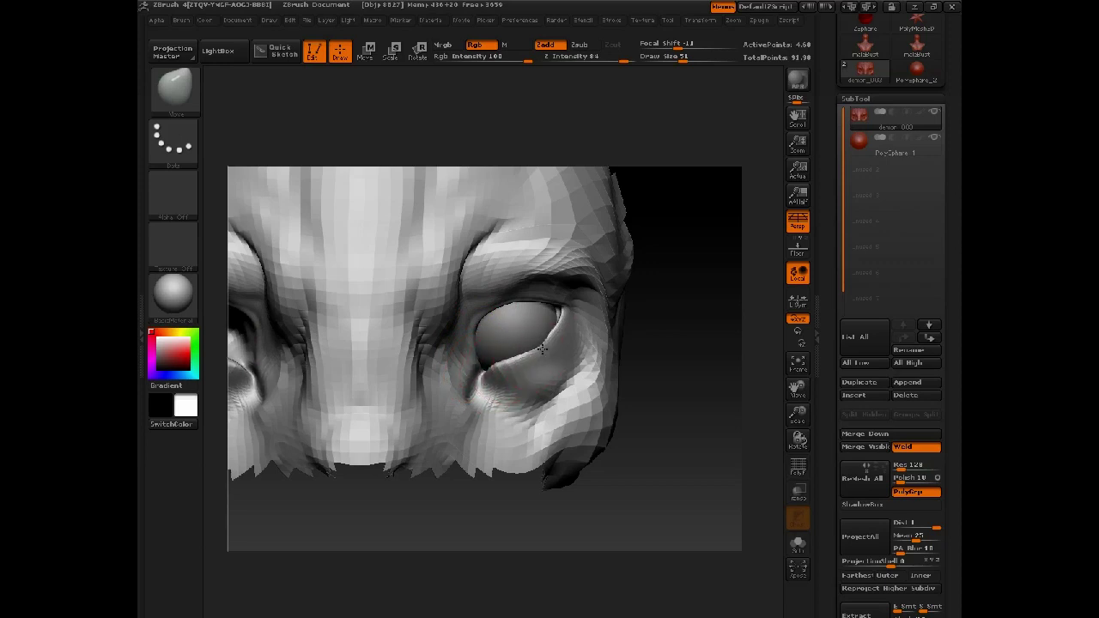
{"action": "key", "text": "space"}
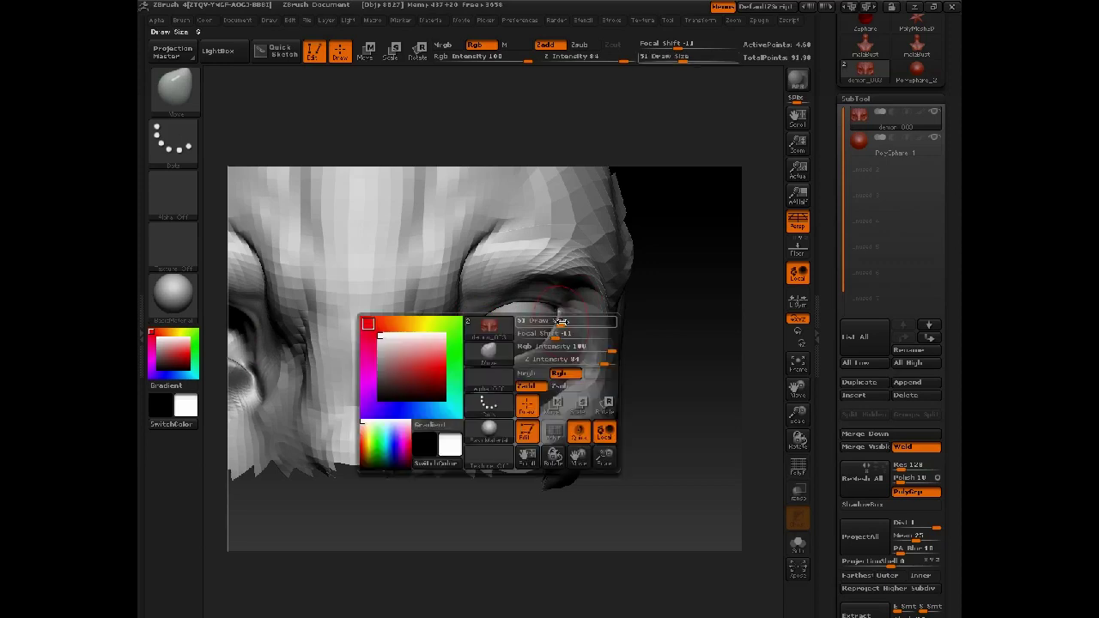
{"action": "left_click_drag", "start_coordinate": [562, 319], "coordinate": [551, 326]}
{"action": "key", "text": "space"}
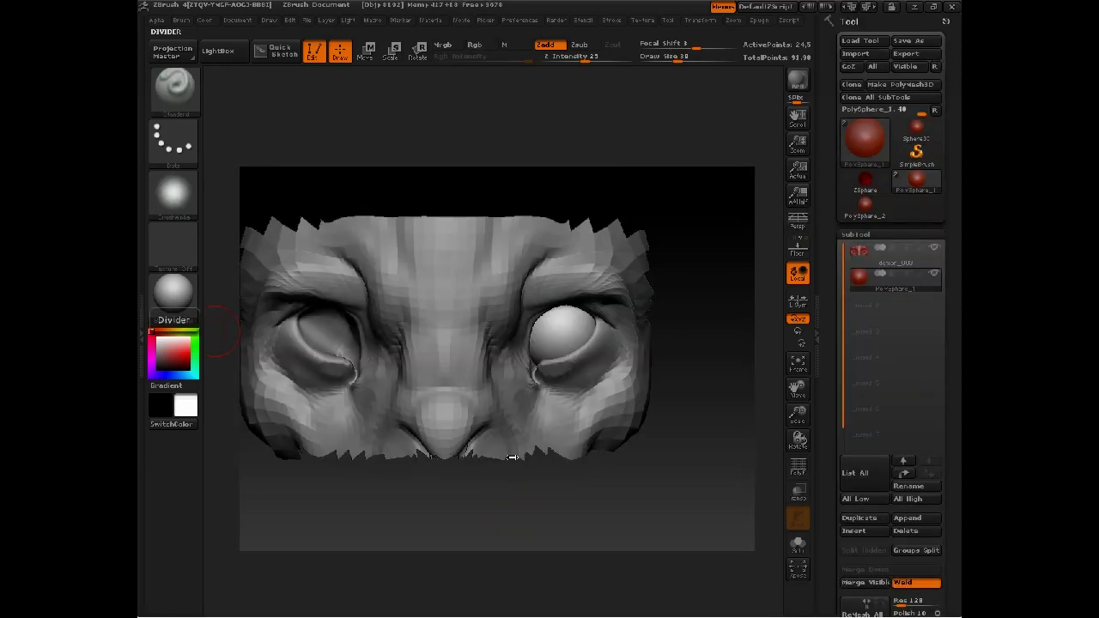
- Mirror the eyeball across the X axis with SubTool Master, merging both eyes into one SubTool
{"action": "left_click_drag", "start_coordinate": [504, 493], "coordinate": [588, 484]}
{"action": "left_click_drag", "start_coordinate": [697, 256], "coordinate": [674, 258]}
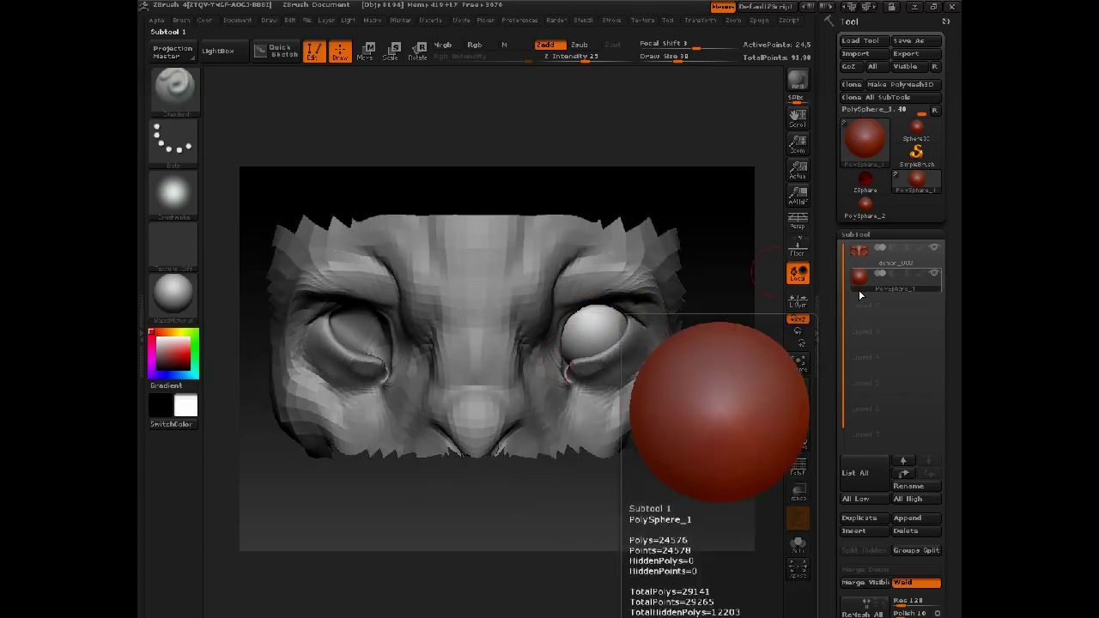
{"action": "left_click", "coordinate": [759, 21]}
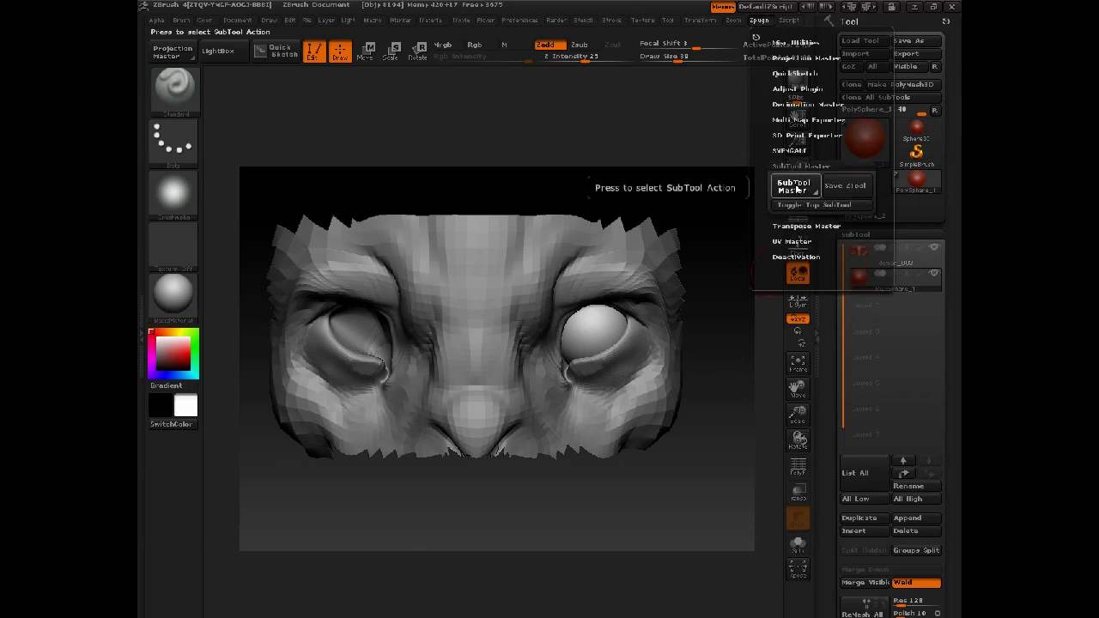
{"action": "left_click", "coordinate": [781, 174]}
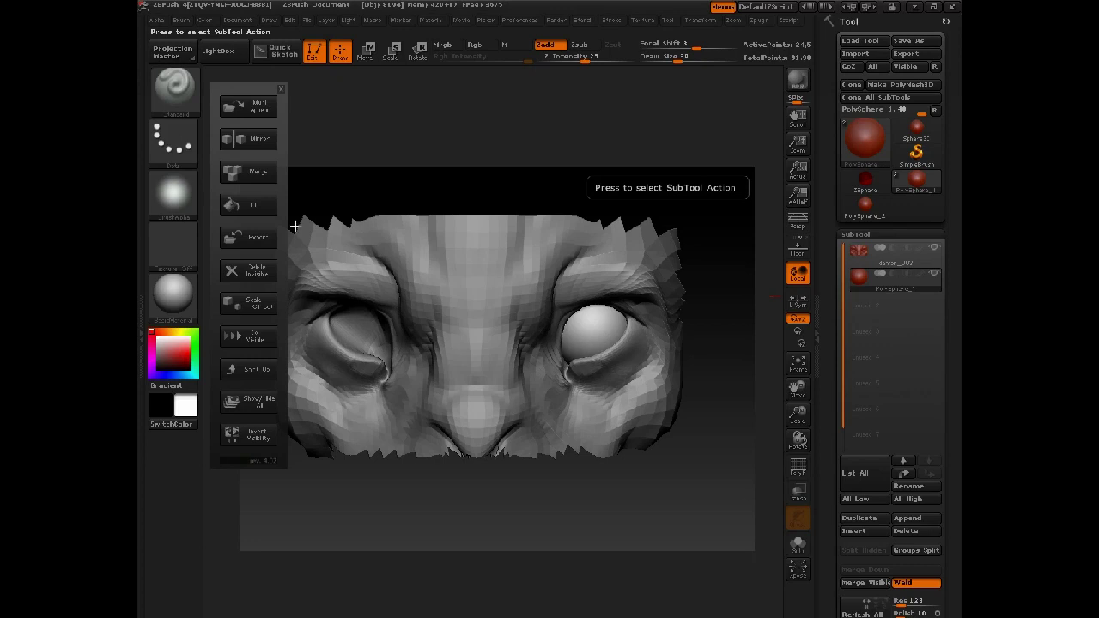
{"action": "left_click", "coordinate": [248, 139]}
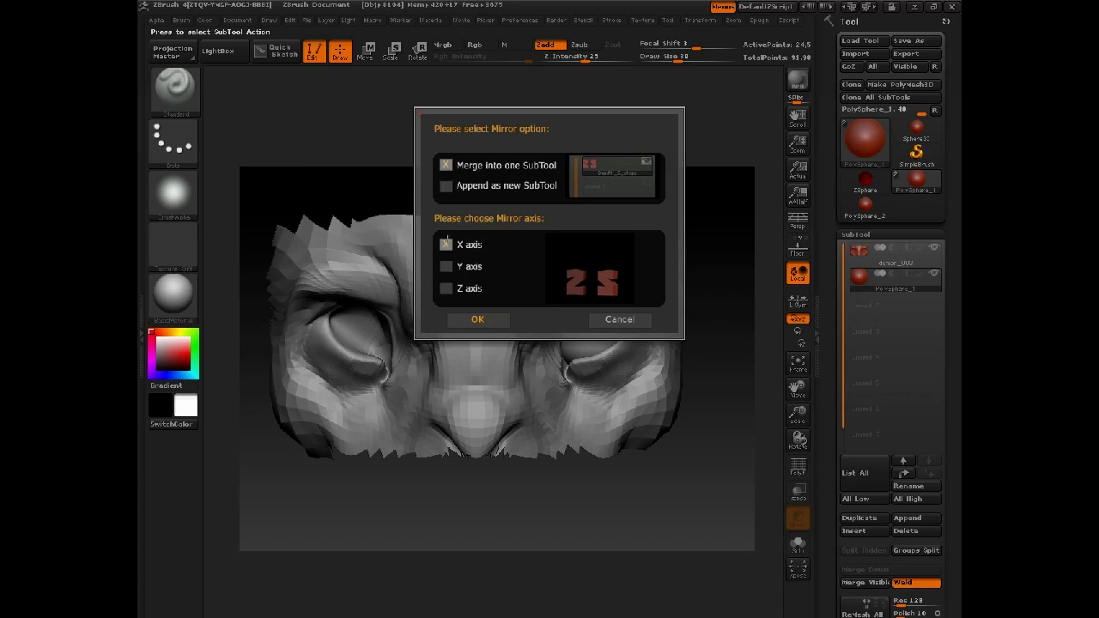
{"action": "left_click", "coordinate": [468, 323]}
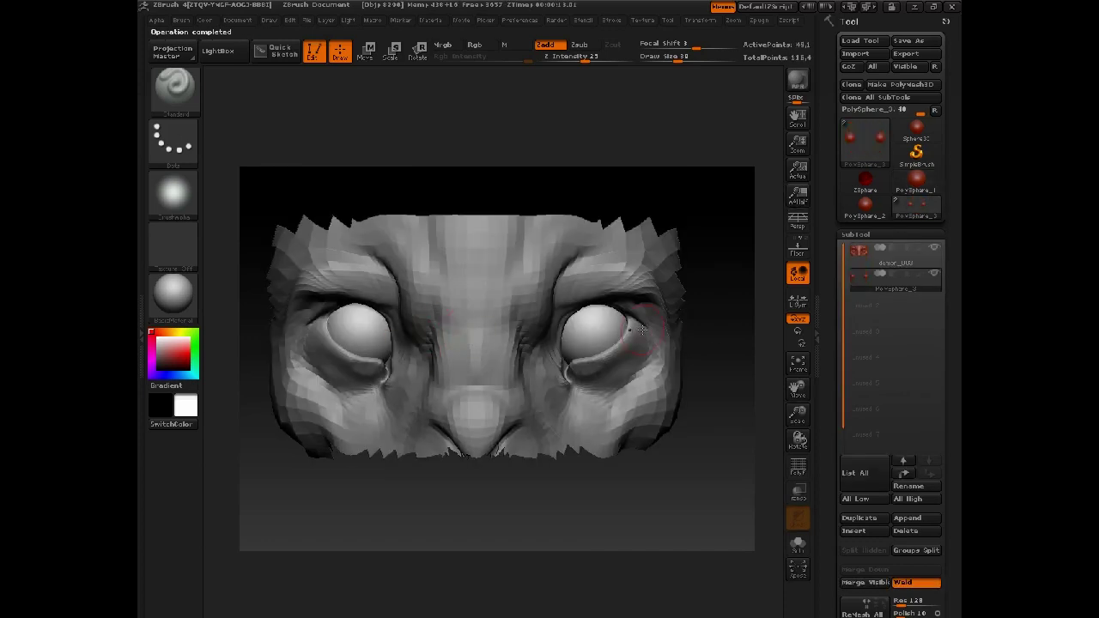
- Select the demon head subtool and unhide the rest of its mesh
{"action": "left_click_drag", "start_coordinate": [704, 307], "coordinate": [743, 304]}
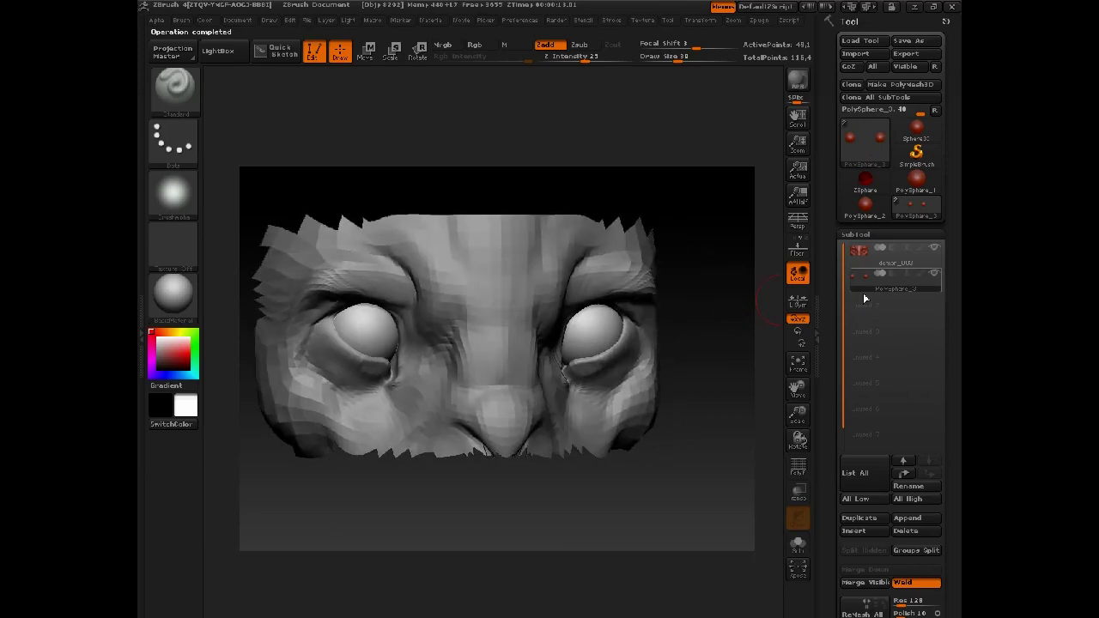
{"action": "left_click", "coordinate": [876, 255]}
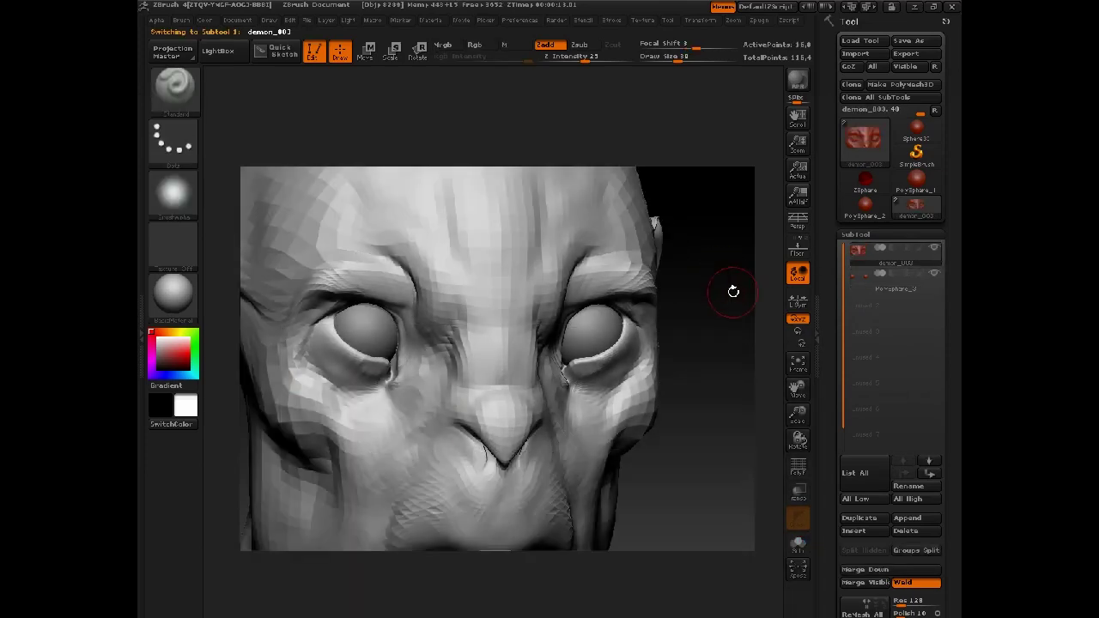
{"action": "key", "text": "space"}
{"action": "mouse_move", "coordinate": [728, 247]}
{"action": "left_mouse_down", "text": "alt"}
{"action": "mouse_move", "coordinate": [736, 228]}
{"action": "mouse_move", "coordinate": [709, 243]}
{"action": "mouse_move", "coordinate": [740, 199]}
{"action": "mouse_move", "coordinate": [717, 200]}
{"action": "left_mouse_up", "text": "alt"}
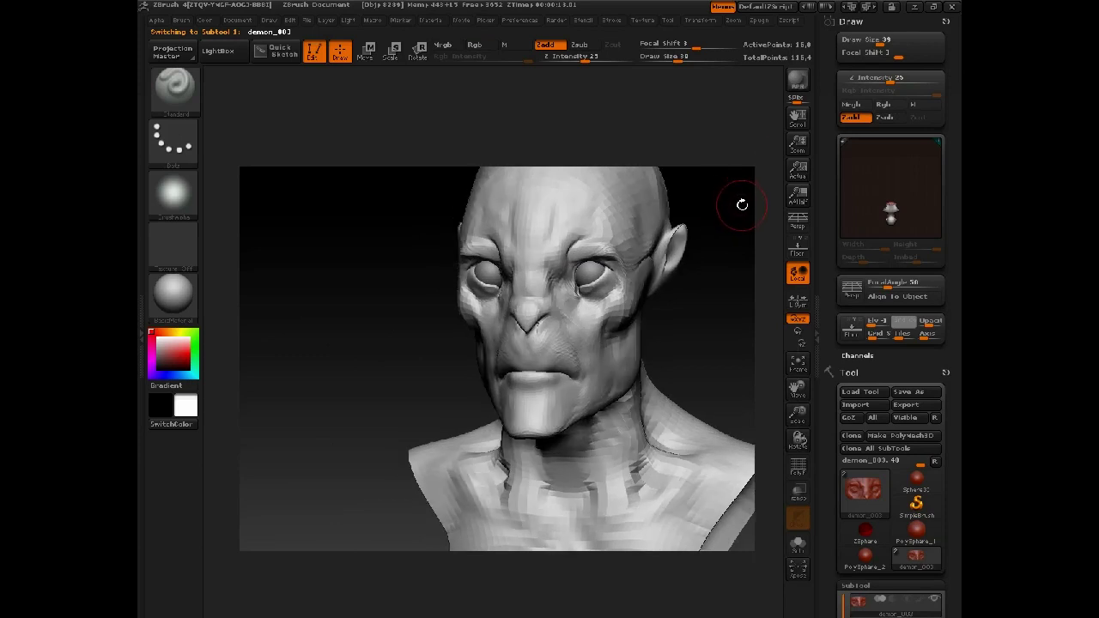
- Save the tool as a new version named demon_004 in the demon folder
{"action": "left_click", "coordinate": [941, 20]}
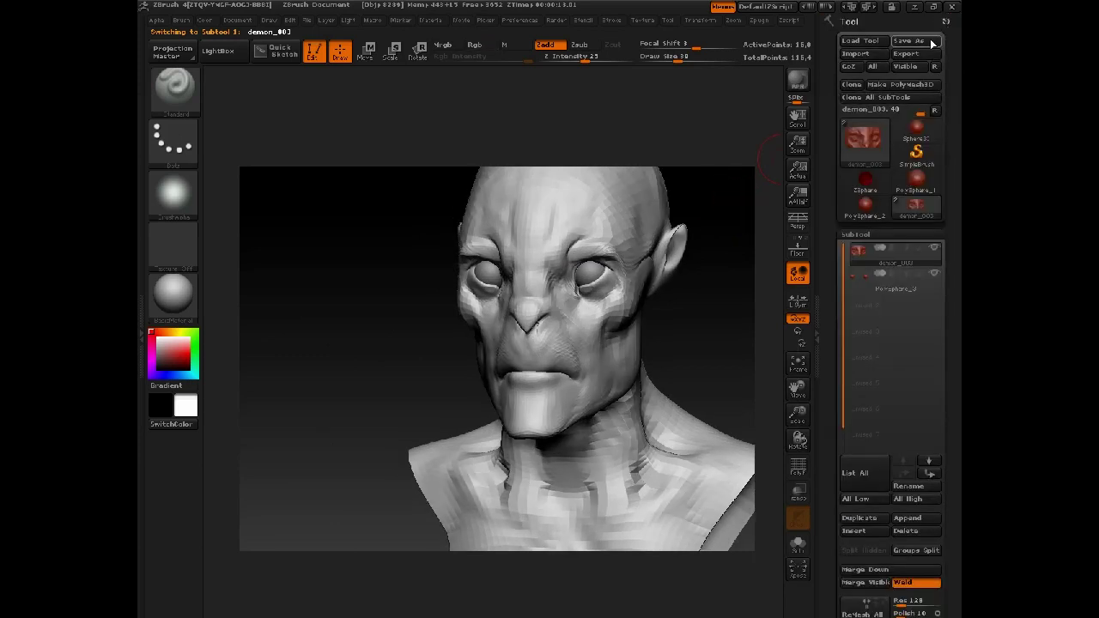
{"action": "left_click", "coordinate": [915, 41]}
{"action": "left_click", "coordinate": [302, 232]}
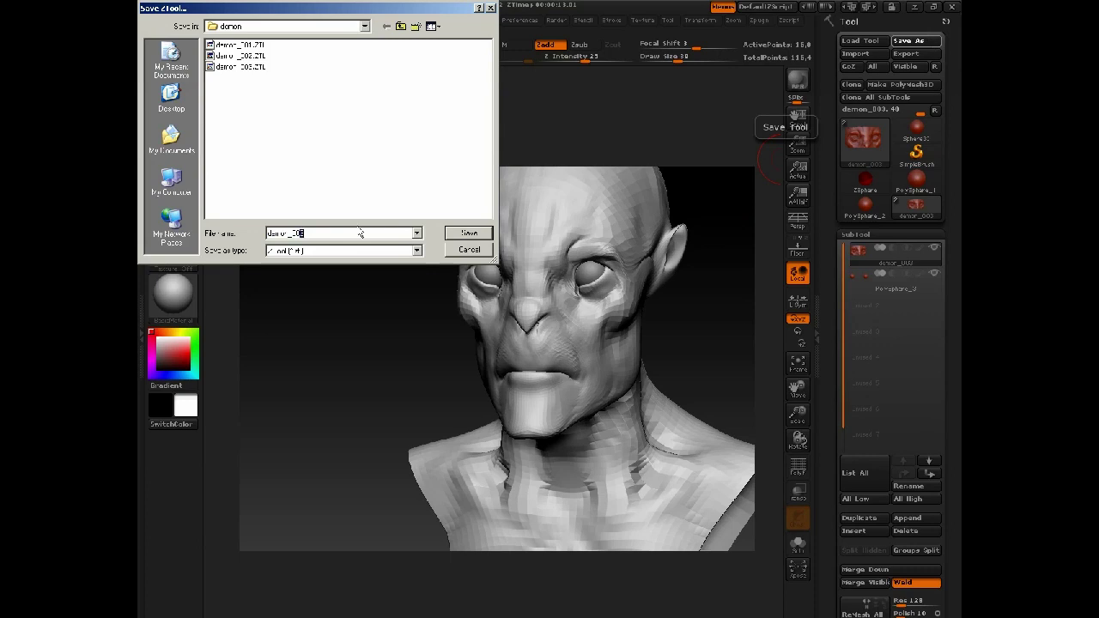
{"action": "key", "text": "Return"}
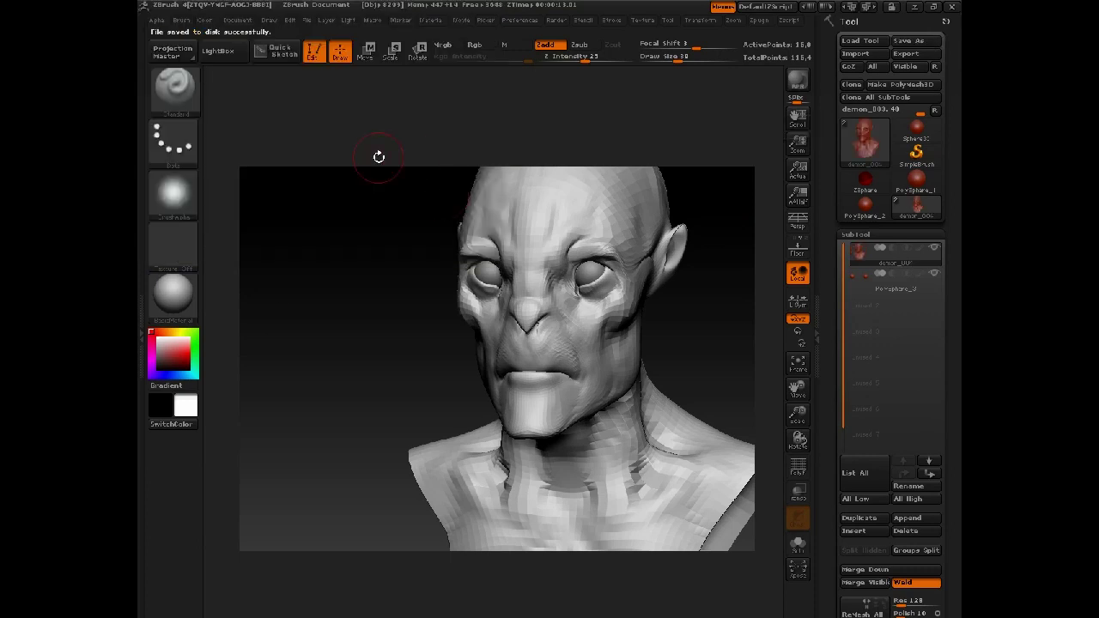
- Sculpt the cheek area beneath the eye with the Standard brush and smooth the strokes
{"action": "mouse_move", "coordinate": [316, 330]}
{"action": "left_mouse_down", "text": "alt"}
{"action": "mouse_move", "coordinate": [301, 344]}
{"action": "mouse_move", "coordinate": [301, 390]}
{"action": "mouse_move", "coordinate": [251, 482]}
{"action": "left_mouse_up", "text": "alt"}
{"action": "key", "text": "space"}
{"action": "left_click_drag", "start_coordinate": [570, 367], "coordinate": [562, 368]}
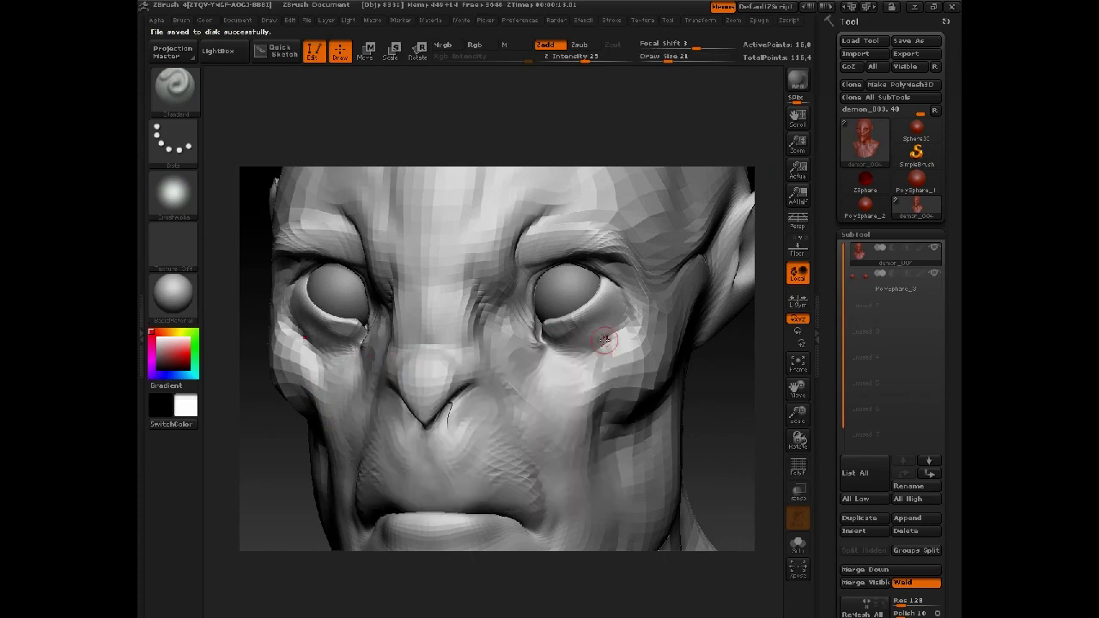
{"action": "left_click_drag", "start_coordinate": [612, 336], "coordinate": [602, 351]}
{"action": "key", "text": "space"}
{"action": "left_click", "coordinate": [632, 334]}
{"action": "mouse_move", "coordinate": [603, 345]}
{"action": "left_mouse_down"}
{"action": "mouse_move", "coordinate": [581, 367]}
{"action": "mouse_move", "coordinate": [600, 442]}
{"action": "left_mouse_up"}
{"action": "left_click_drag", "start_coordinate": [621, 404], "coordinate": [591, 450]}
{"action": "left_click_drag", "start_coordinate": [620, 354], "coordinate": [605, 364], "text": "shift"}
{"action": "left_click_drag", "start_coordinate": [717, 373], "coordinate": [730, 397]}
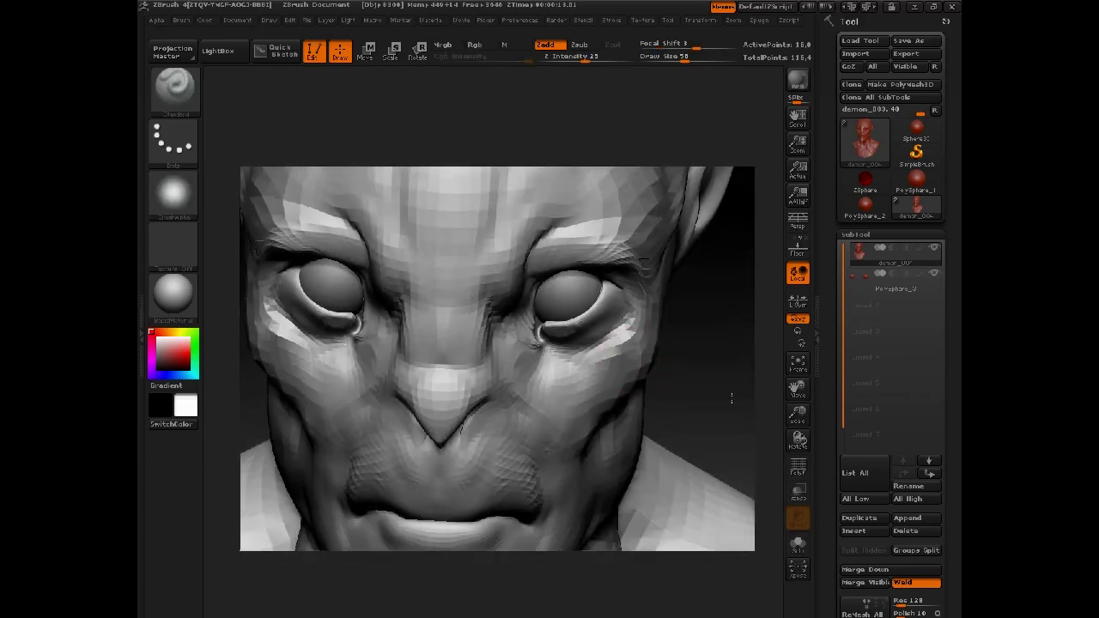
- Build up the cheekbone below the eye with the Clay Tubes brush at draw size 30 and smooth it
{"action": "key", "text": "space"}
{"action": "left_click", "coordinate": [616, 352]}
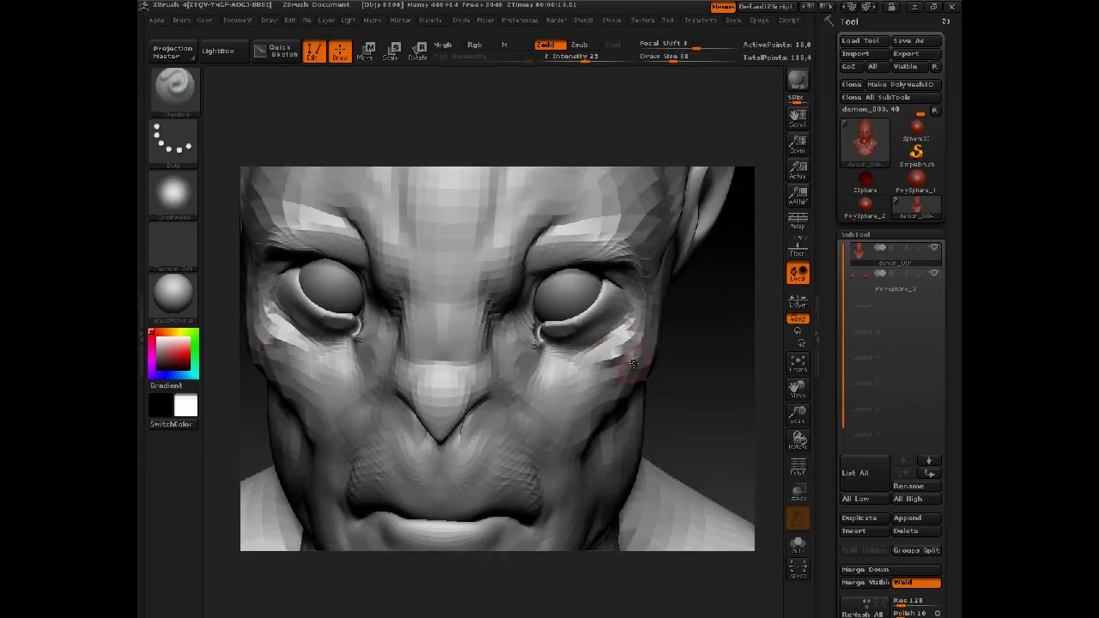
{"action": "key", "text": "b"}
{"action": "key", "text": "c"}
{"action": "key", "text": "t"}
{"action": "left_click_drag", "start_coordinate": [608, 372], "coordinate": [598, 387]}
{"action": "left_click_drag", "start_coordinate": [718, 374], "coordinate": [656, 368]}
{"action": "key", "text": "shift"}
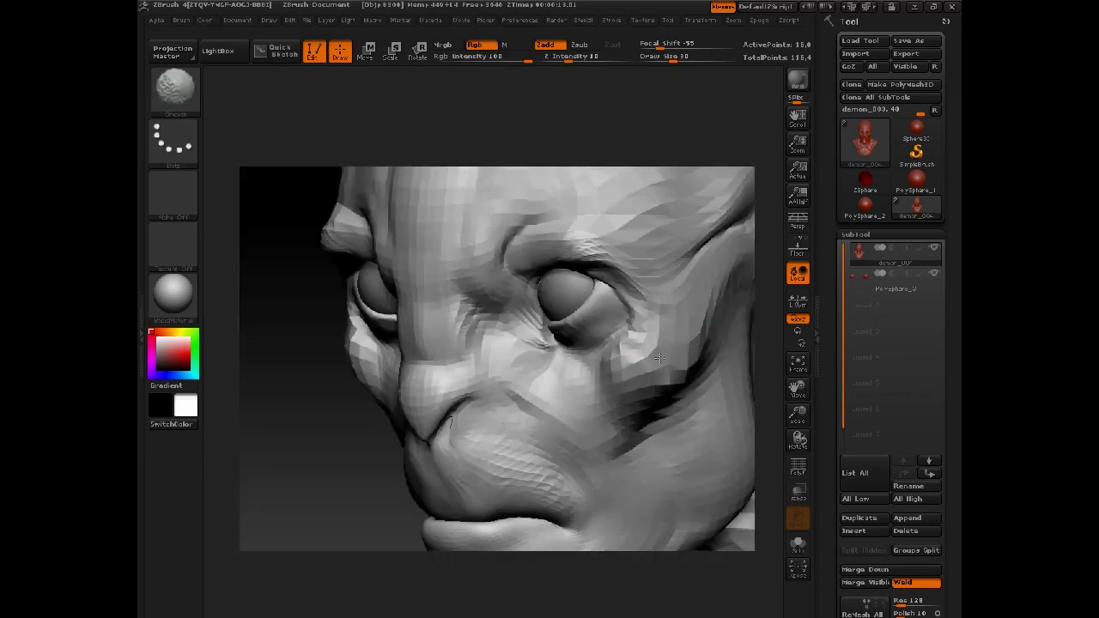
{"action": "mouse_move", "coordinate": [368, 436]}
{"action": "left_mouse_down", "text": "shift"}
{"action": "mouse_move", "coordinate": [636, 398]}
{"action": "mouse_move", "coordinate": [619, 491]}
{"action": "left_mouse_up", "text": "shift"}
- Adjust the brow ridge above the eye with the Move brush, undoing the unwanted strokes
{"action": "mouse_move", "coordinate": [729, 364]}
{"action": "left_mouse_down"}
{"action": "mouse_move", "coordinate": [760, 344]}
{"action": "mouse_move", "coordinate": [701, 358]}
{"action": "mouse_move", "coordinate": [729, 206]}
{"action": "mouse_move", "coordinate": [724, 157]}
{"action": "mouse_move", "coordinate": [719, 175]}
{"action": "left_mouse_up"}
{"action": "key", "text": "space"}
{"action": "mouse_move", "coordinate": [621, 268]}
{"action": "left_mouse_down"}
{"action": "mouse_move", "coordinate": [632, 256]}
{"action": "mouse_move", "coordinate": [587, 294]}
{"action": "mouse_move", "coordinate": [551, 292]}
{"action": "mouse_move", "coordinate": [550, 327]}
{"action": "left_mouse_up"}
{"action": "key", "text": "b"}
{"action": "key", "text": "m"}
{"action": "key", "text": "v"}
{"action": "key", "text": "space"}
{"action": "key", "text": "space"}
{"action": "key", "text": "space"}
{"action": "mouse_move", "coordinate": [684, 387]}
{"action": "left_mouse_down", "text": "alt"}
{"action": "mouse_move", "coordinate": [698, 231]}
{"action": "mouse_move", "coordinate": [707, 272]}
{"action": "mouse_move", "coordinate": [730, 288]}
{"action": "mouse_move", "coordinate": [694, 262]}
{"action": "mouse_move", "coordinate": [653, 275]}
{"action": "mouse_move", "coordinate": [679, 333]}
{"action": "mouse_move", "coordinate": [631, 327]}
{"action": "mouse_move", "coordinate": [736, 284]}
{"action": "left_mouse_up", "text": "alt"}
{"action": "key", "text": "ctrl+z"}
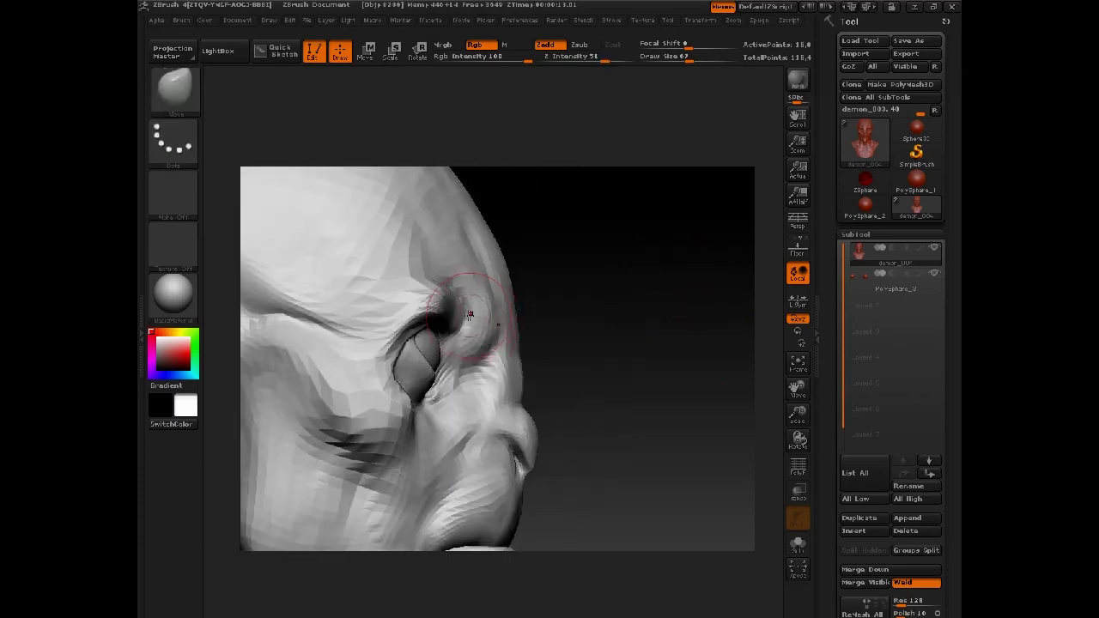
{"action": "mouse_move", "coordinate": [608, 302]}
{"action": "left_mouse_down"}
{"action": "mouse_move", "coordinate": [573, 260]}
{"action": "mouse_move", "coordinate": [576, 174]}
{"action": "left_mouse_up"}
{"action": "key", "text": "ctrl+z"}
{"action": "key", "text": "ctrl+z"}
- Reshape the brow and upper socket from above with the Move brush at draw sizes 37 and 101
{"action": "key", "text": "space"}
{"action": "mouse_move", "coordinate": [656, 169]}
{"action": "left_mouse_down"}
{"action": "mouse_move", "coordinate": [678, 294]}
{"action": "mouse_move", "coordinate": [496, 448]}
{"action": "mouse_move", "coordinate": [467, 454]}
{"action": "left_mouse_up"}
{"action": "key", "text": "space"}
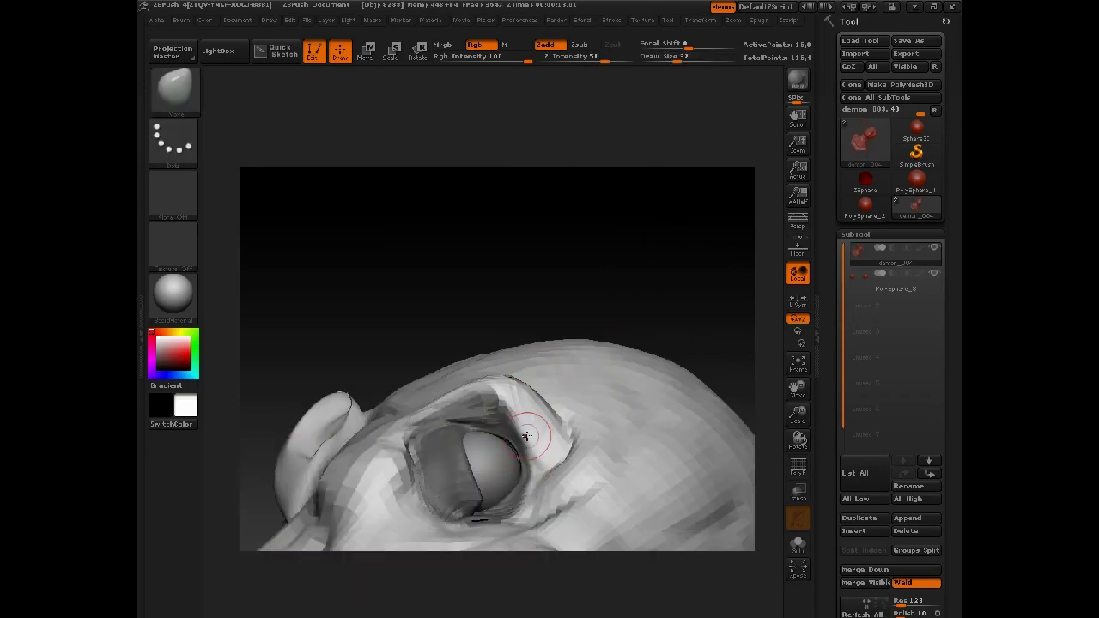
{"action": "left_click_drag", "start_coordinate": [567, 301], "coordinate": [618, 292]}
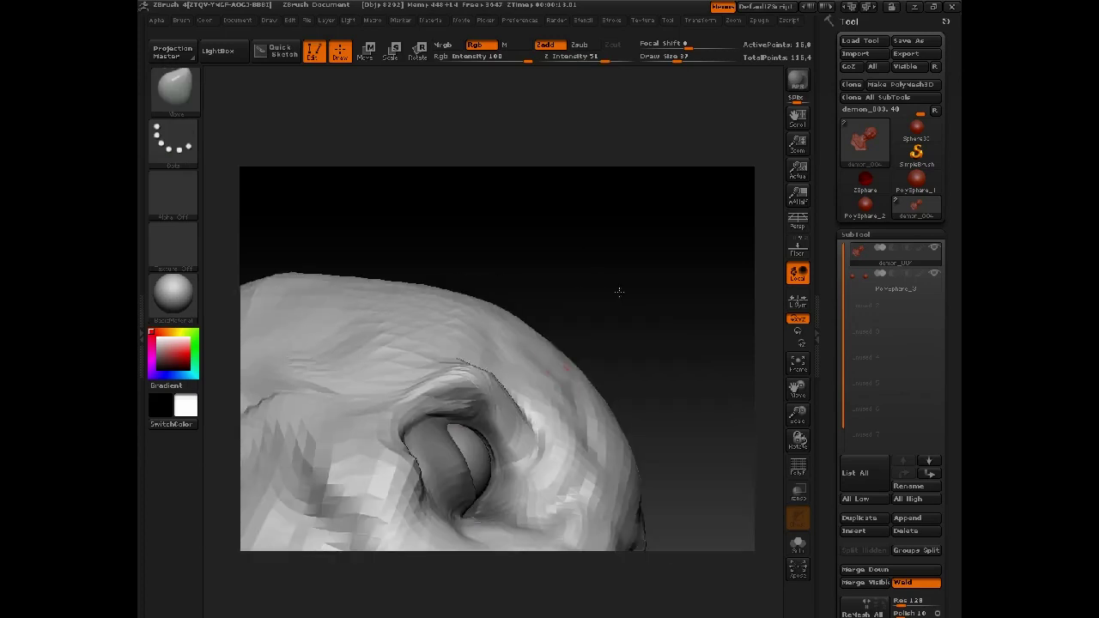
{"action": "key", "text": "space"}
{"action": "left_click_drag", "start_coordinate": [451, 506], "coordinate": [483, 506]}
{"action": "left_click_drag", "start_coordinate": [631, 352], "coordinate": [627, 292]}
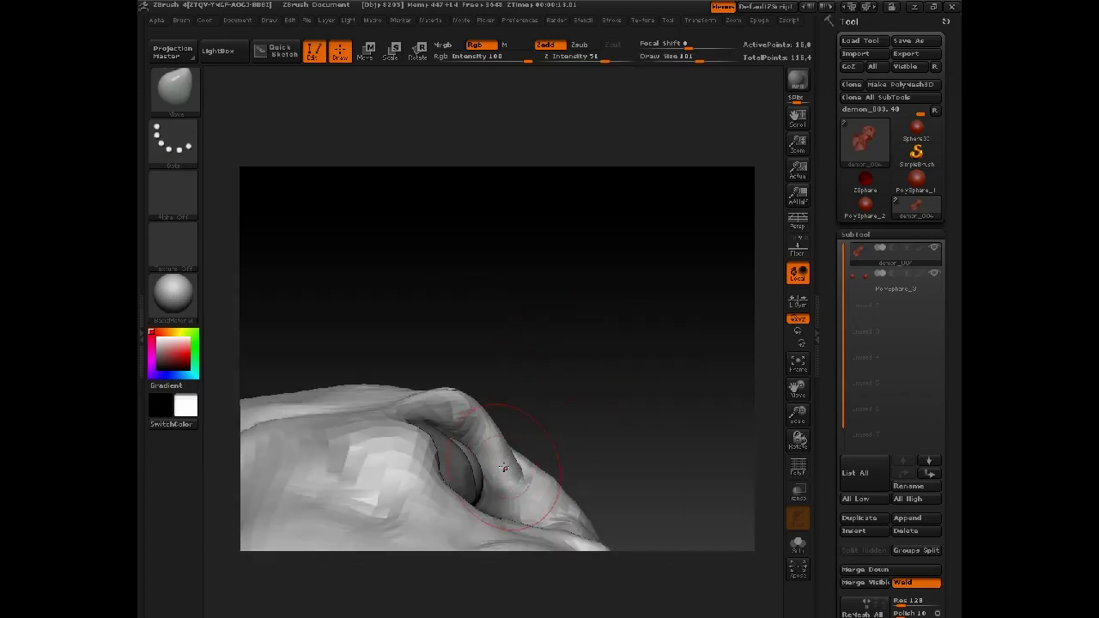
{"action": "left_click_drag", "start_coordinate": [518, 414], "coordinate": [421, 241]}
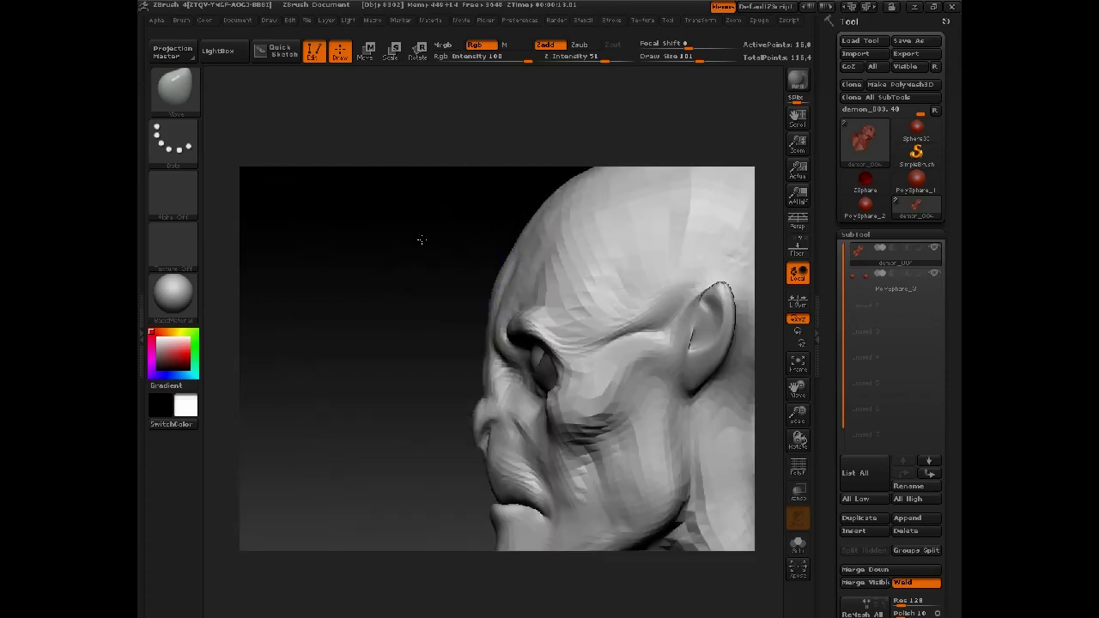
{"action": "mouse_move", "coordinate": [480, 343]}
{"action": "left_mouse_down"}
{"action": "mouse_move", "coordinate": [444, 326]}
{"action": "mouse_move", "coordinate": [541, 331]}
{"action": "mouse_move", "coordinate": [634, 382]}
{"action": "mouse_move", "coordinate": [655, 326]}
{"action": "mouse_move", "coordinate": [658, 368]}
{"action": "mouse_move", "coordinate": [609, 275]}
{"action": "left_mouse_up"}
- Reduce the brush to draw size 48 and smooth the forehead profile above the brow
{"action": "key", "text": "ctrl"}
{"action": "left_click_drag", "start_coordinate": [617, 129], "coordinate": [541, 105]}
{"action": "key", "text": "bracketleft"}
{"action": "key", "text": "bracketleft"}
{"action": "key", "text": "bracketleft"}
{"action": "key", "text": "bracketleft"}
{"action": "key", "text": "bracketleft"}
{"action": "left_click_drag", "start_coordinate": [542, 218], "coordinate": [503, 232], "text": "shift"}
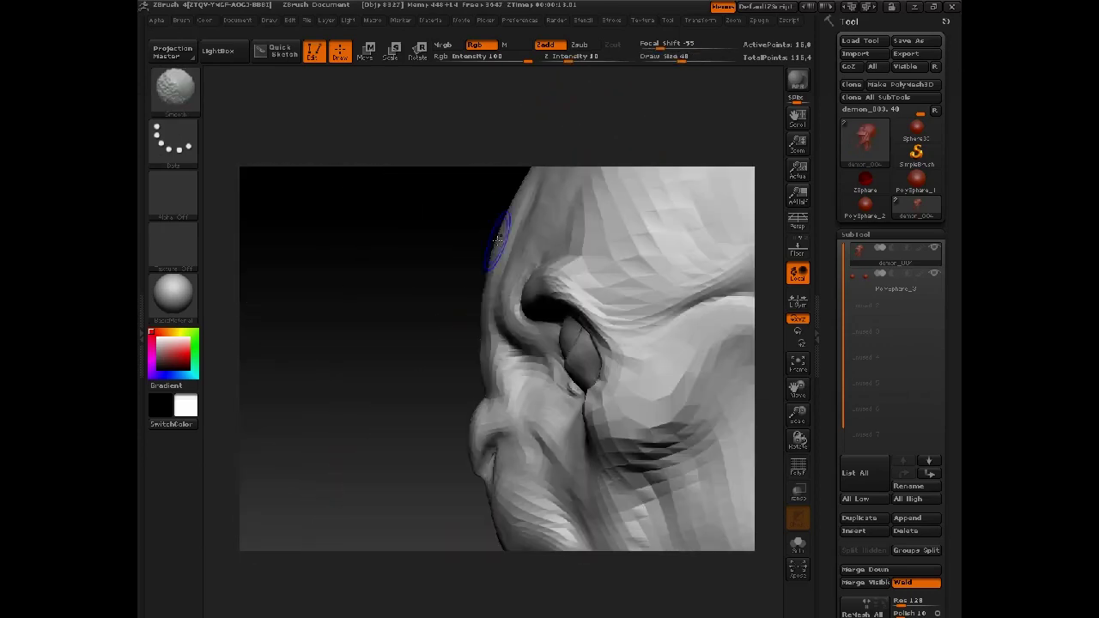
- Isolate the eye and nose region of the head and turn on Ghost transparency
{"action": "left_click_drag", "start_coordinate": [387, 183], "coordinate": [675, 520], "text": "ctrl+shift"}
{"action": "left_click", "coordinate": [798, 493]}
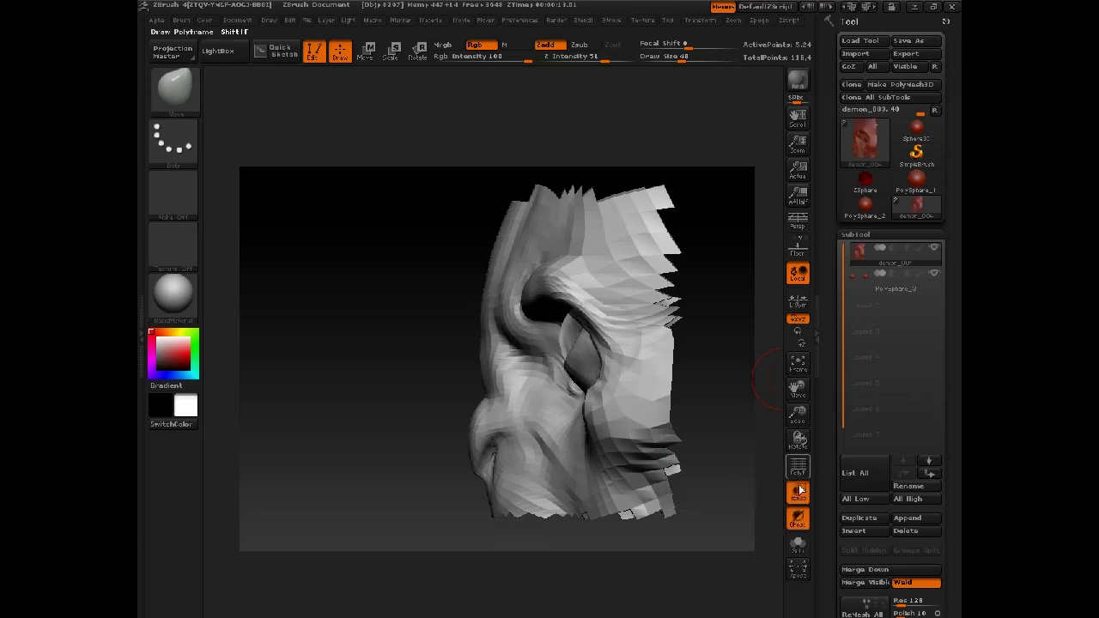
{"action": "left_click_drag", "start_coordinate": [297, 300], "coordinate": [225, 396], "text": "alt"}
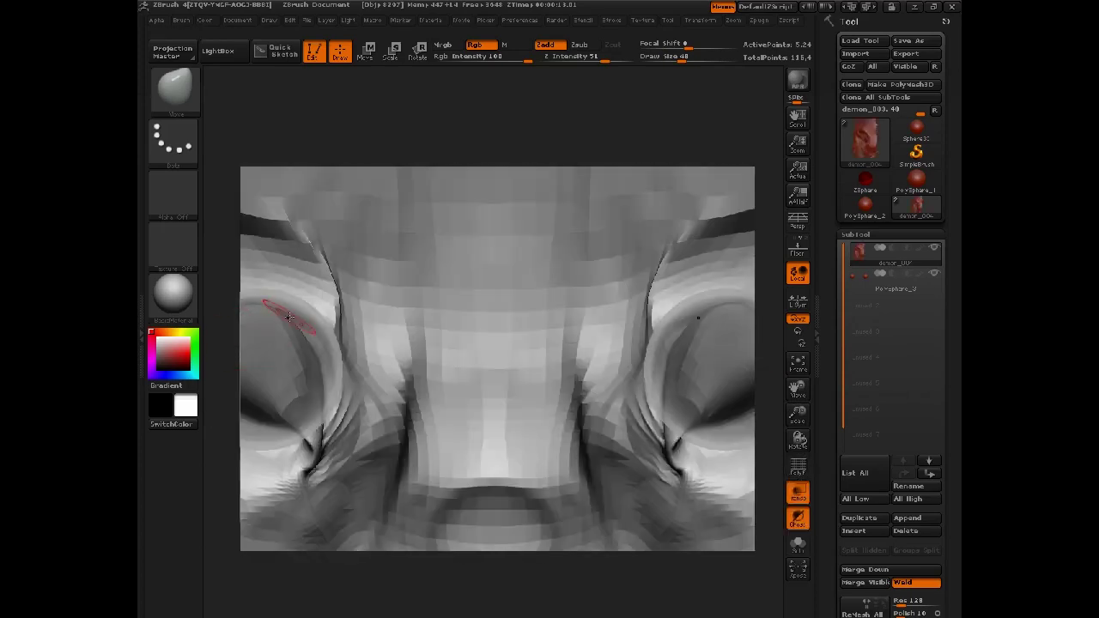
{"action": "left_click_drag", "start_coordinate": [223, 357], "coordinate": [508, 234]}
- Push the brow and eyelid surfaces into place around the eyeball with the Move brush at draw sizes 177 and 143
{"action": "key", "text": "space"}
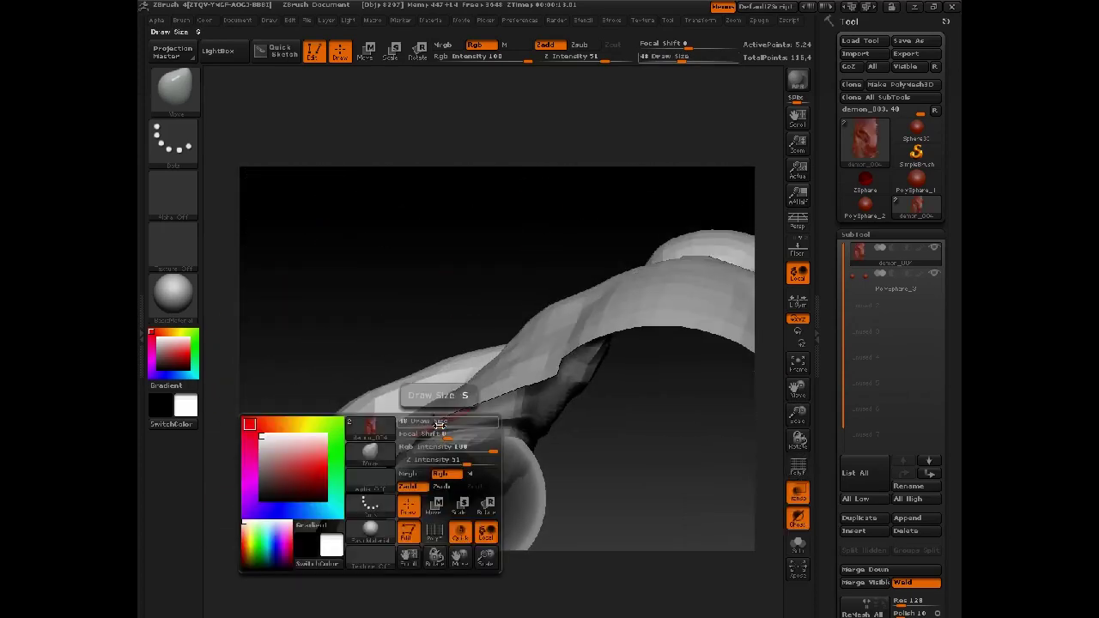
{"action": "left_click_drag", "start_coordinate": [438, 437], "coordinate": [472, 437]}
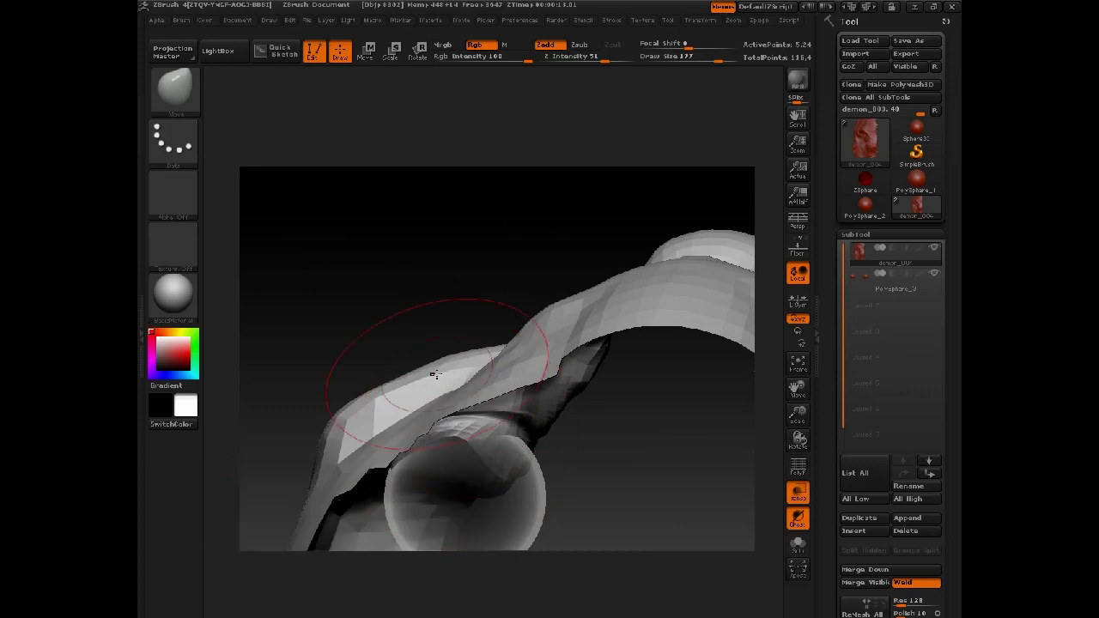
{"action": "left_click_drag", "start_coordinate": [435, 374], "coordinate": [439, 406]}
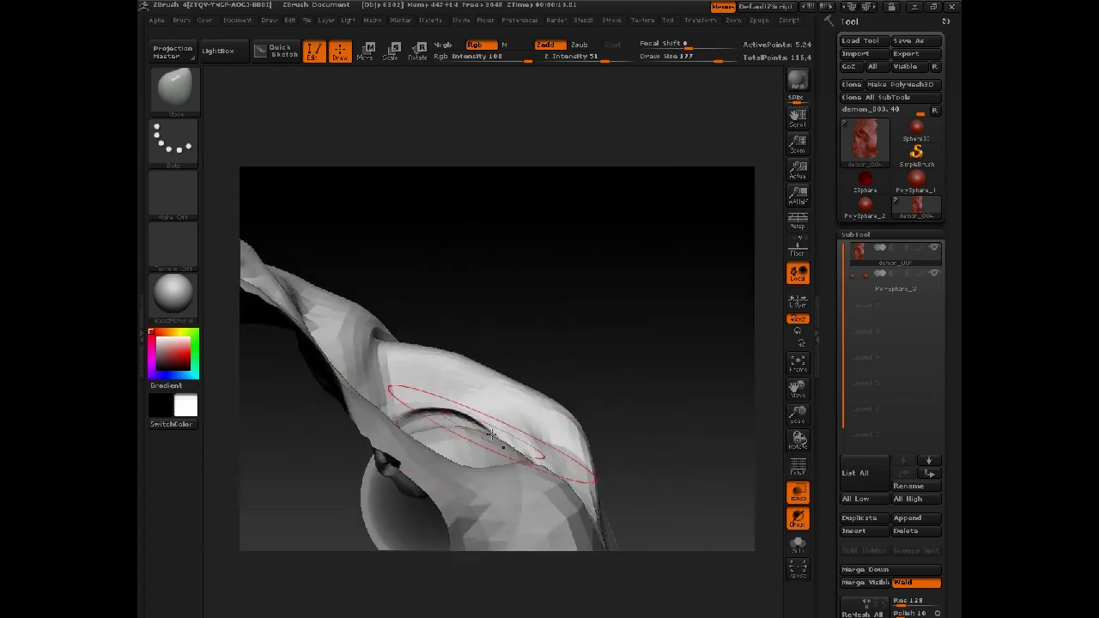
{"action": "key", "text": "bracketleft"}
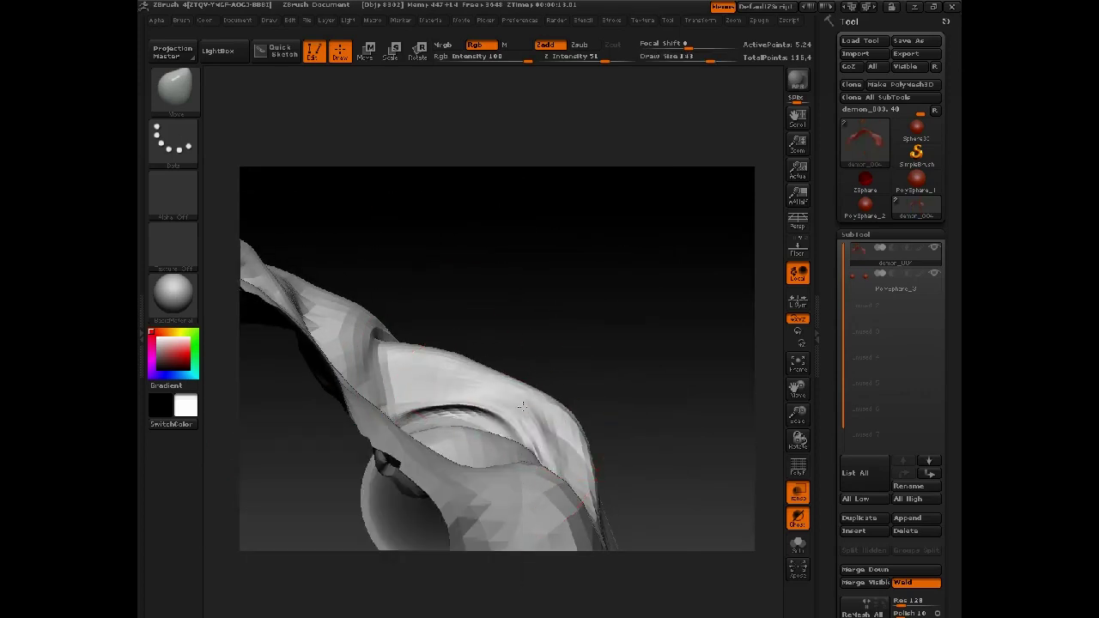
{"action": "mouse_move", "coordinate": [522, 406]}
{"action": "left_mouse_down"}
{"action": "mouse_move", "coordinate": [599, 314]}
{"action": "mouse_move", "coordinate": [510, 388]}
{"action": "left_mouse_up"}
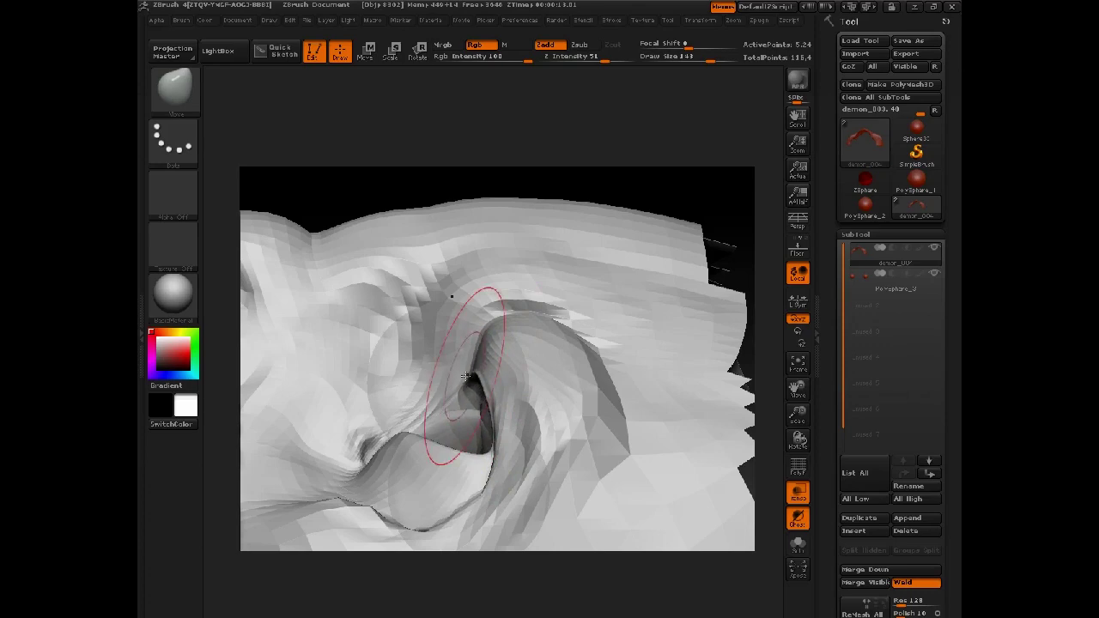
{"action": "left_click_drag", "start_coordinate": [464, 376], "coordinate": [601, 243]}
- Move the eyeball subtool slightly forward in the sockets with a horizontal Transpose line, and turn off transparency
{"action": "left_click", "coordinate": [872, 273]}
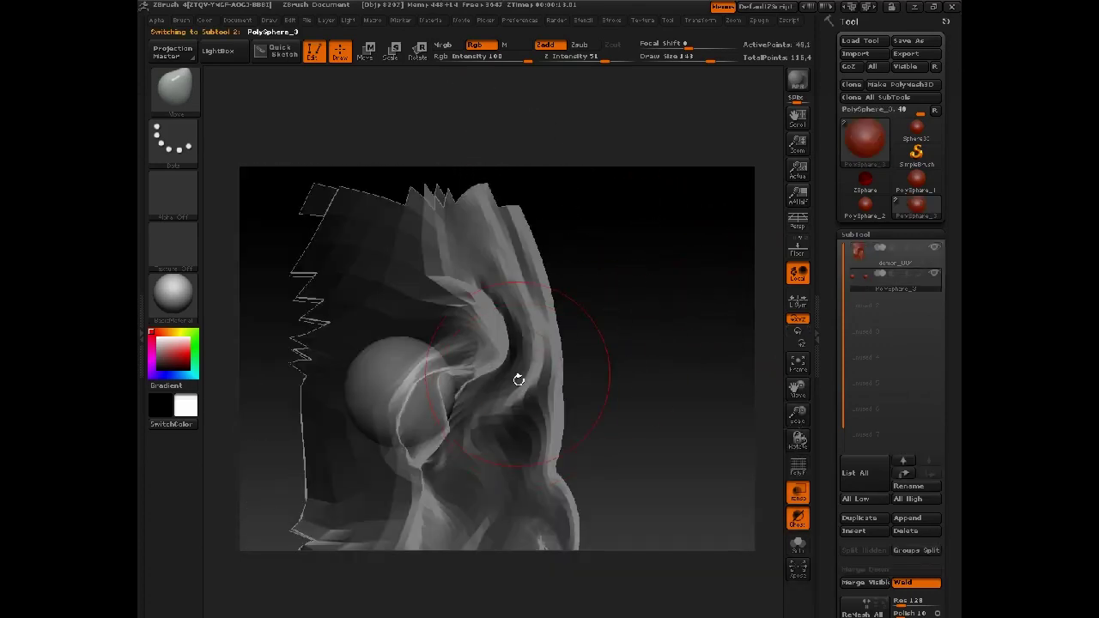
{"action": "key", "text": "w"}
{"action": "left_click_drag", "start_coordinate": [383, 381], "coordinate": [655, 382], "text": "shift"}
{"action": "left_click_drag", "start_coordinate": [519, 382], "coordinate": [536, 382], "text": "shift"}
{"action": "left_click_drag", "start_coordinate": [671, 251], "coordinate": [656, 243], "text": "shift"}
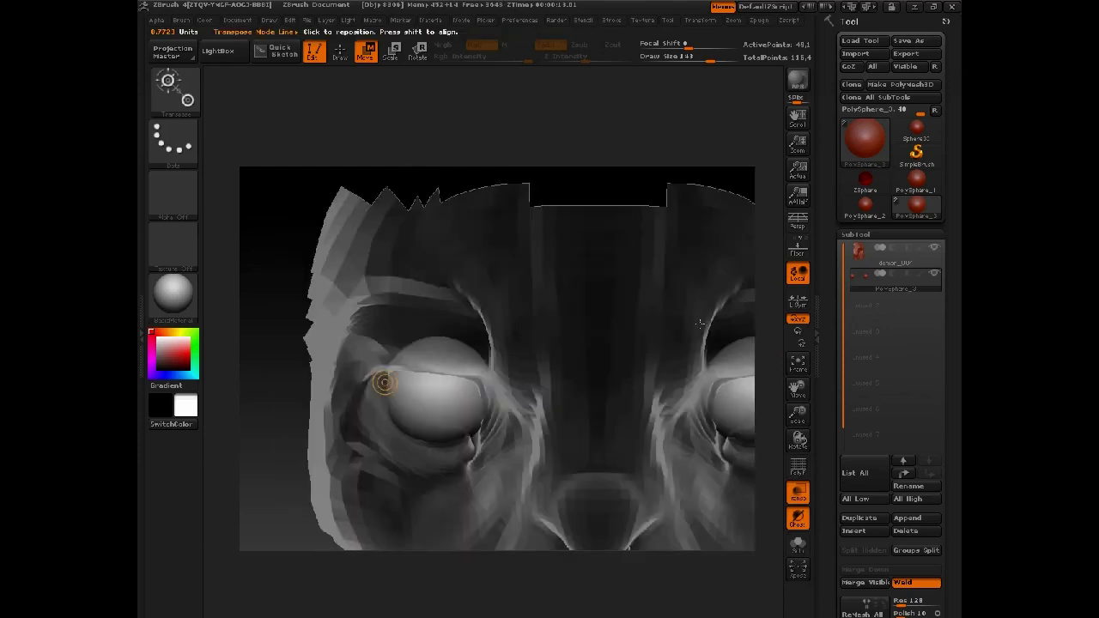
{"action": "key", "text": "q"}
{"action": "left_click", "coordinate": [798, 491]}
{"action": "mouse_move", "coordinate": [770, 272]}
{"action": "left_mouse_down"}
{"action": "mouse_move", "coordinate": [734, 145]}
{"action": "mouse_move", "coordinate": [702, 164]}
{"action": "left_mouse_up"}
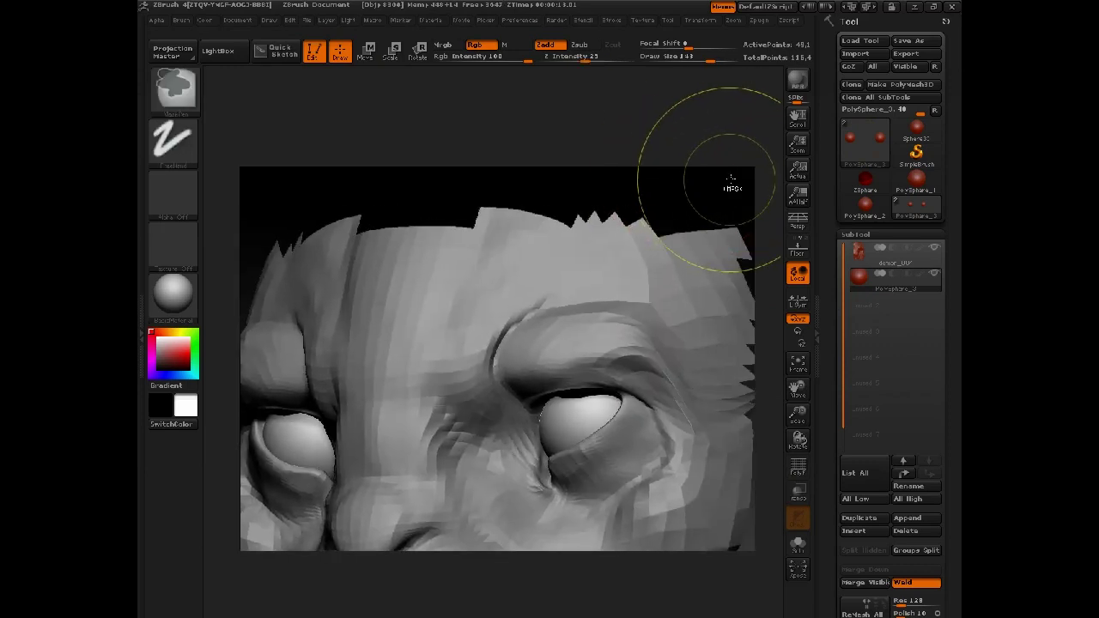
- Turn on Ghost transparency and make the demon head the active subtool
{"action": "left_click_drag", "start_coordinate": [759, 305], "coordinate": [754, 276]}
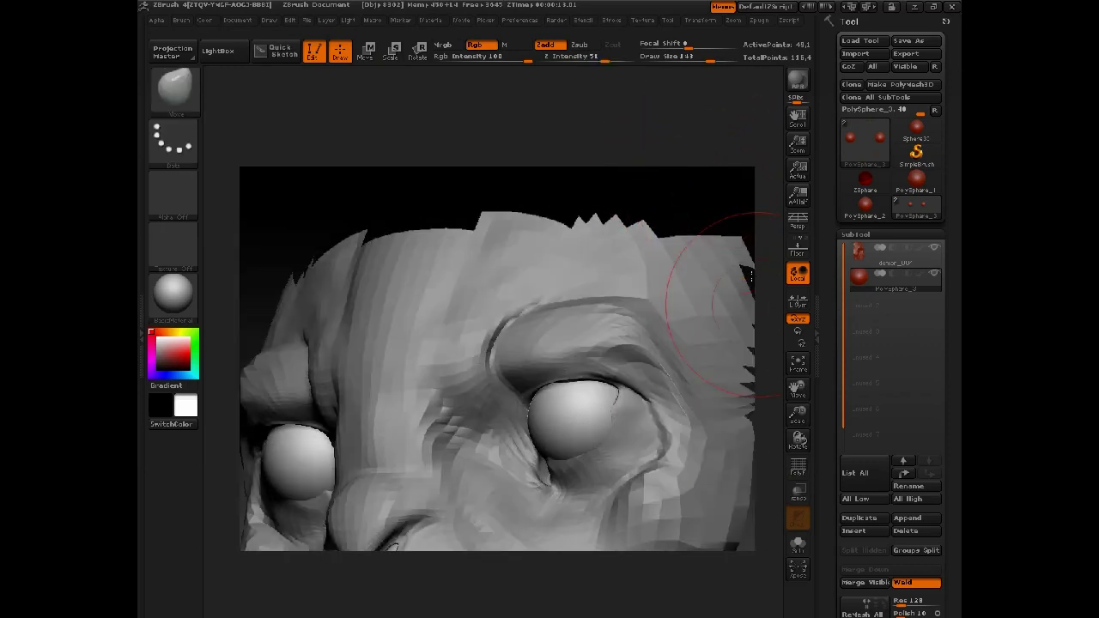
{"action": "left_click", "coordinate": [798, 494]}
{"action": "left_click_drag", "start_coordinate": [699, 191], "coordinate": [579, 461]}
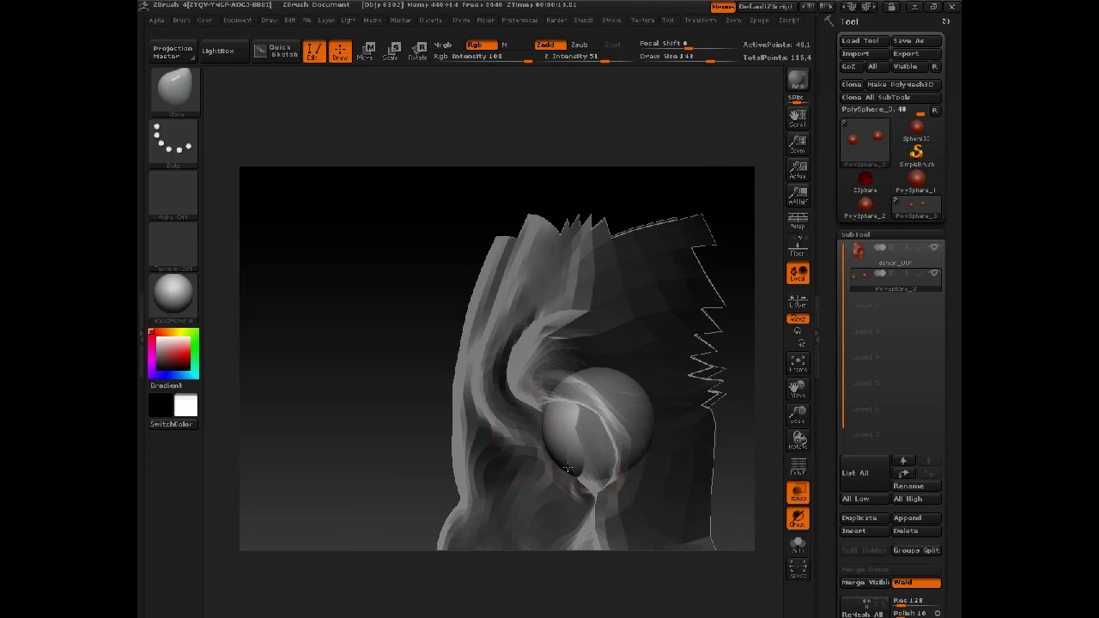
{"action": "left_click", "coordinate": [869, 254]}
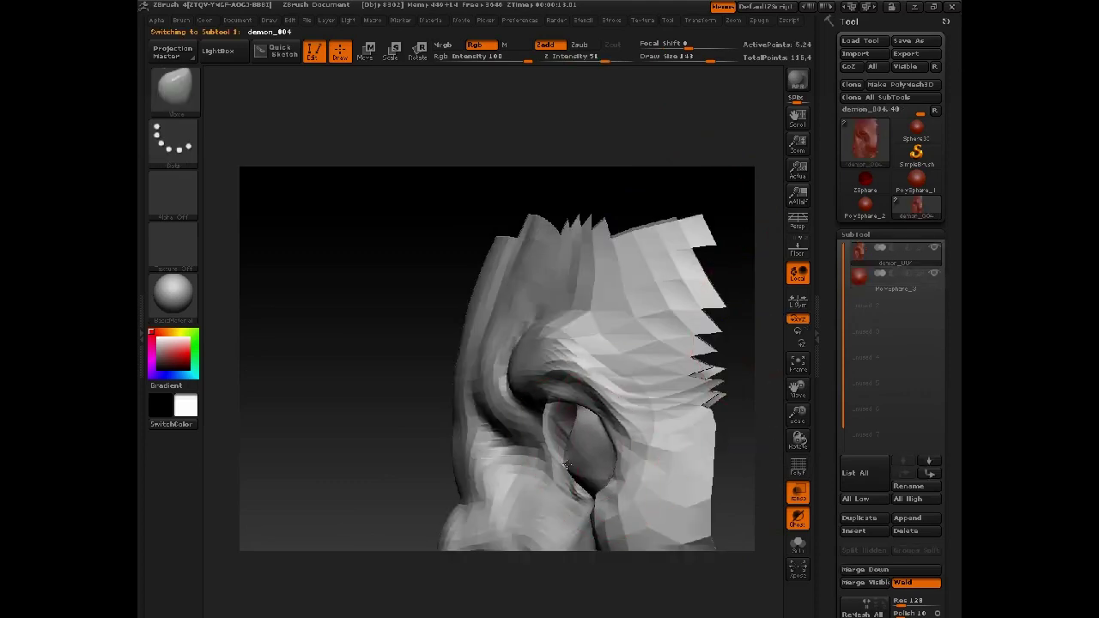
- Fit the inner eye corner and lower eyelid to the eyeball with the Move brush at draw size 72, and turn off transparency
{"action": "left_click_drag", "start_coordinate": [567, 465], "coordinate": [558, 469]}
{"action": "left_click_drag", "start_coordinate": [365, 416], "coordinate": [491, 436]}
{"action": "key", "text": "space"}
{"action": "left_click_drag", "start_coordinate": [532, 471], "coordinate": [517, 470]}
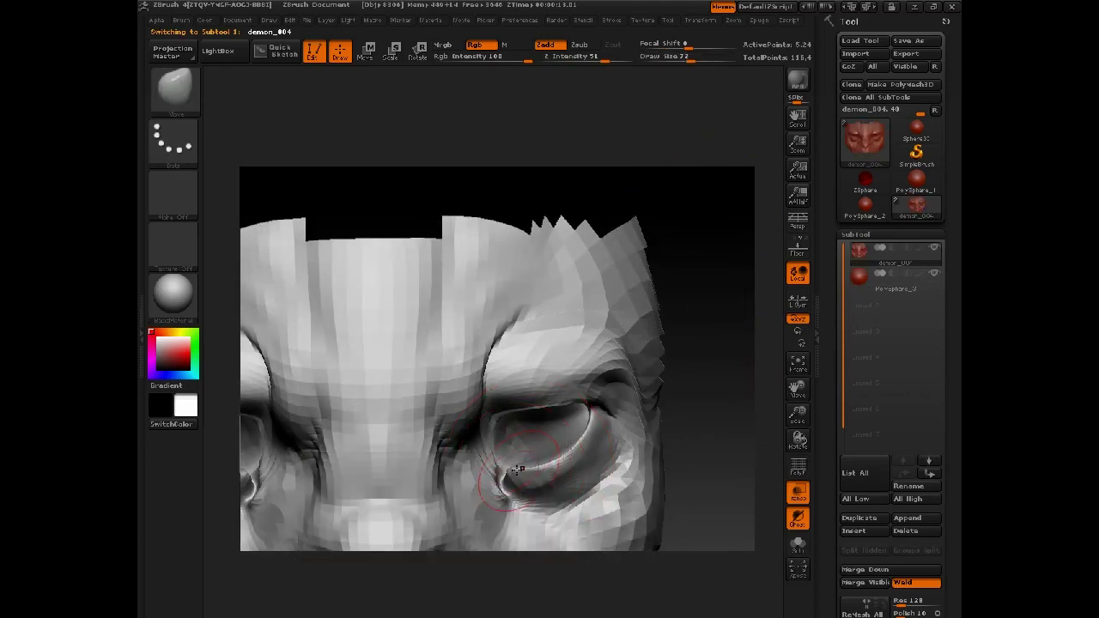
{"action": "left_click", "coordinate": [801, 490]}
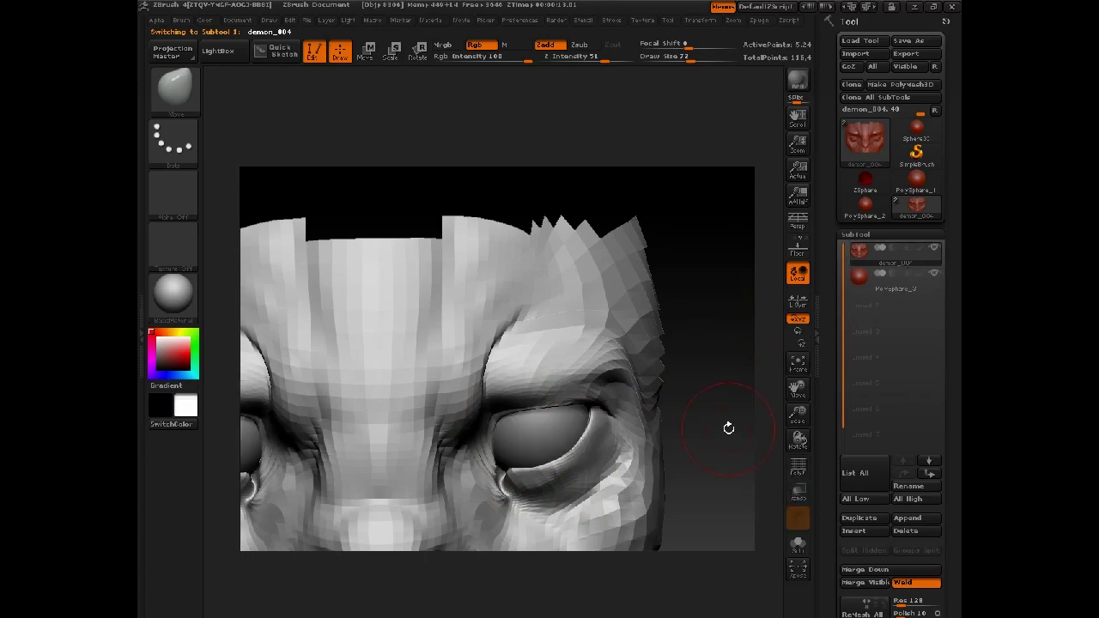
- Unhide the whole head and refine the inner eye corner and lower eyelid around the eyeball with a smaller Move brush
{"action": "left_click_drag", "start_coordinate": [729, 426], "coordinate": [618, 360], "text": "alt"}
{"action": "left_click", "coordinate": [745, 210], "text": "ctrl+shift"}
{"action": "key", "text": "space"}
{"action": "mouse_move", "coordinate": [530, 414]}
{"action": "left_mouse_down"}
{"action": "mouse_move", "coordinate": [523, 424]}
{"action": "mouse_move", "coordinate": [536, 414]}
{"action": "left_mouse_up"}
{"action": "key", "text": "space"}
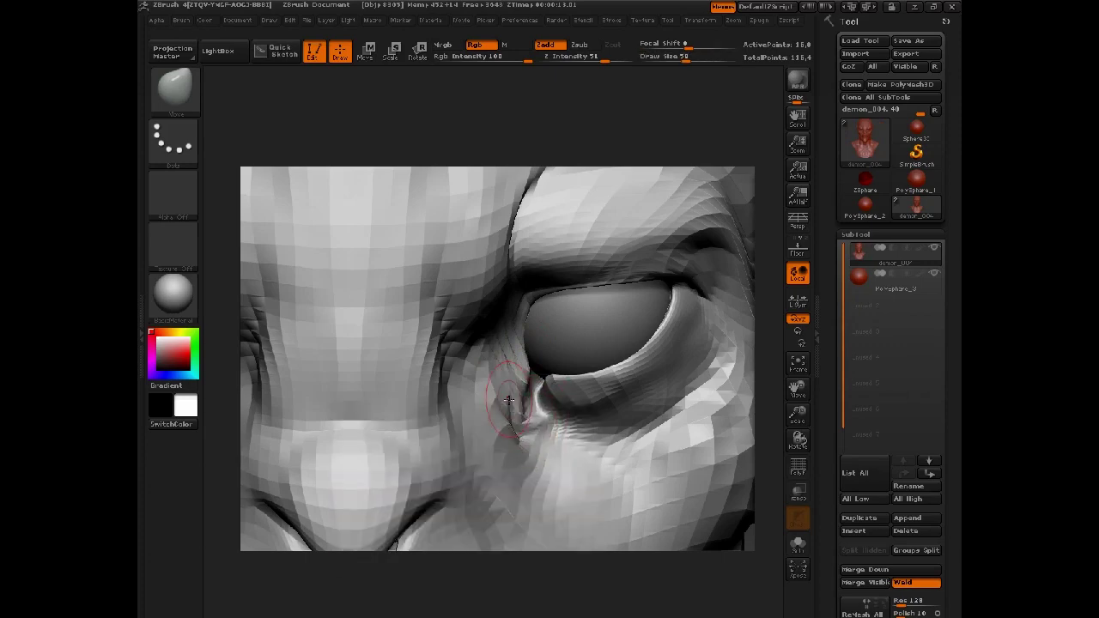
{"action": "mouse_move", "coordinate": [761, 259]}
{"action": "left_mouse_down"}
{"action": "mouse_move", "coordinate": [784, 186]}
{"action": "mouse_move", "coordinate": [633, 349]}
{"action": "left_mouse_up"}
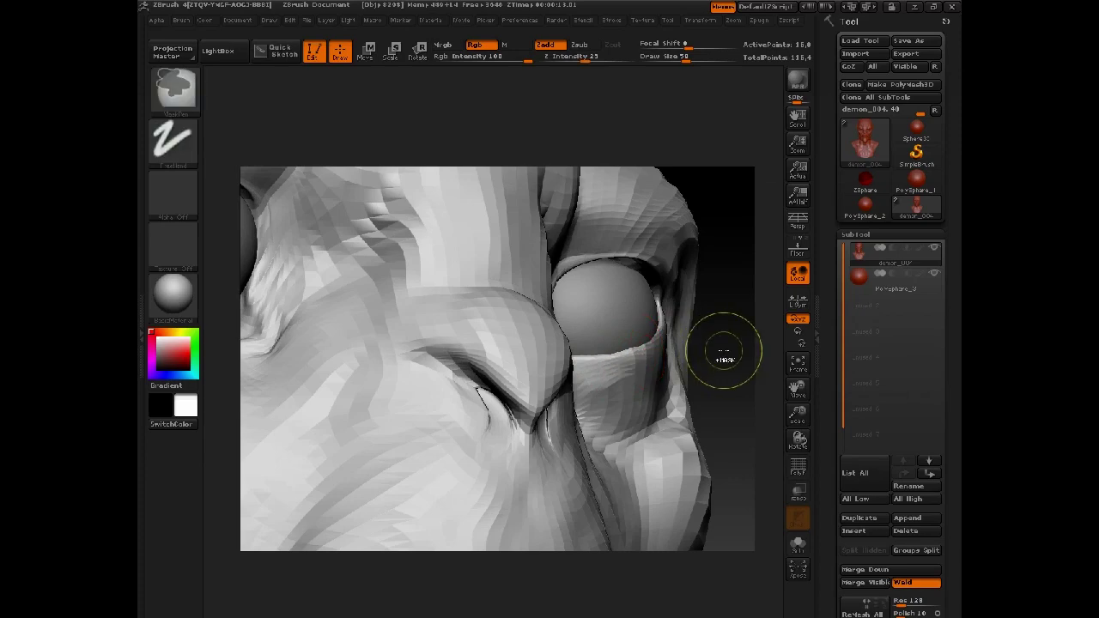
{"action": "left_click_drag", "start_coordinate": [724, 355], "coordinate": [642, 332]}
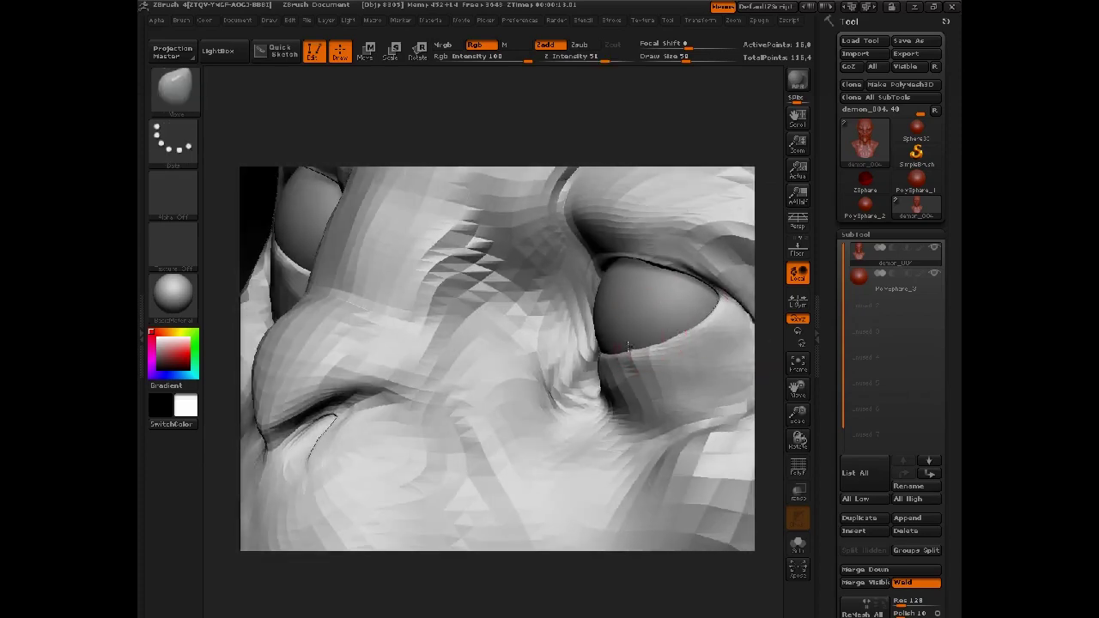
{"action": "mouse_move", "coordinate": [765, 328]}
{"action": "left_mouse_down", "text": "alt"}
{"action": "mouse_move", "coordinate": [665, 145]}
{"action": "mouse_move", "coordinate": [321, 358]}
{"action": "mouse_move", "coordinate": [273, 364]}
{"action": "left_mouse_up", "text": "alt"}
- Adjust the forehead profile with a larger Move brush, and refine the eye and cheek area at draw size 42
{"action": "key", "text": "space"}
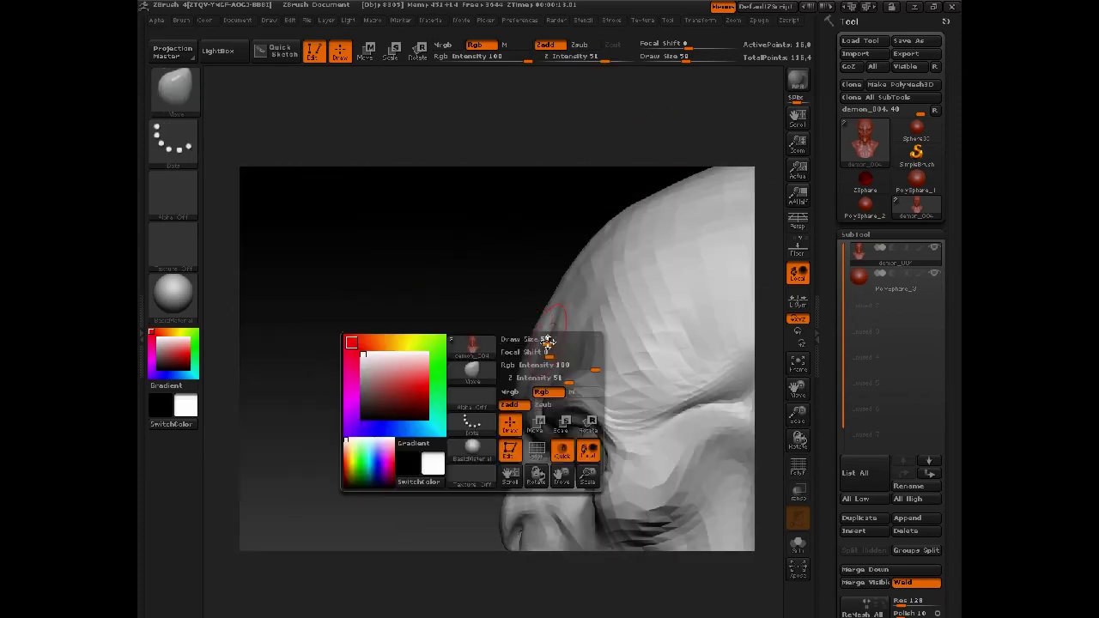
{"action": "left_click_drag", "start_coordinate": [547, 340], "coordinate": [561, 339]}
{"action": "left_click_drag", "start_coordinate": [564, 257], "coordinate": [591, 294]}
{"action": "mouse_move", "coordinate": [678, 322]}
{"action": "left_mouse_down"}
{"action": "mouse_move", "coordinate": [655, 277]}
{"action": "mouse_move", "coordinate": [627, 300]}
{"action": "left_mouse_up"}
{"action": "key", "text": "space"}
{"action": "left_click_drag", "start_coordinate": [471, 364], "coordinate": [433, 365]}
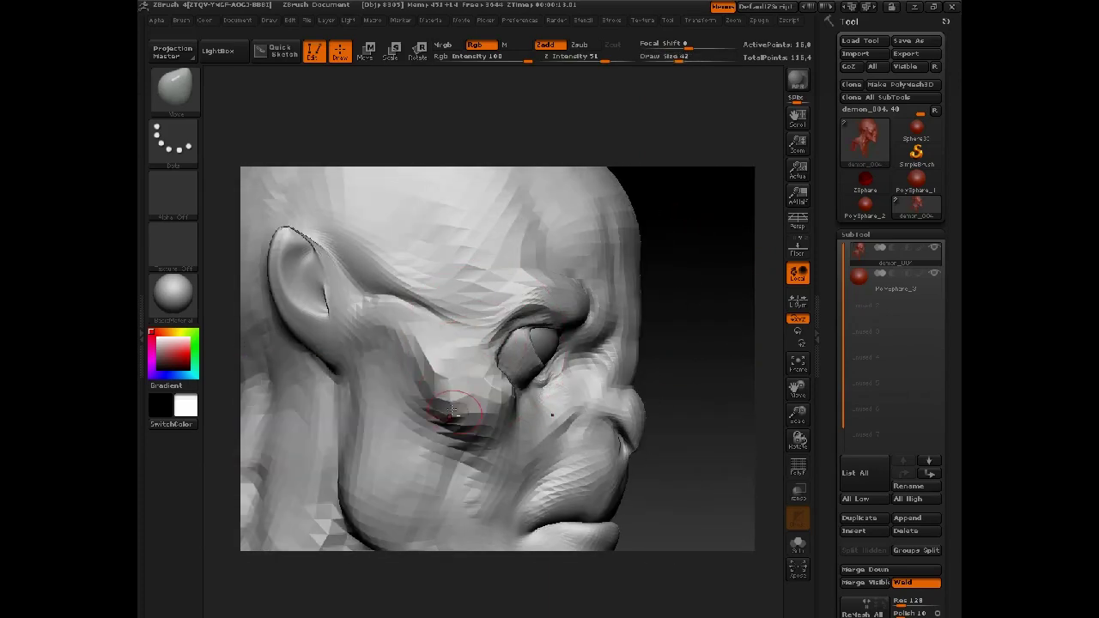
- Reshape the jaw with the Move brush at draw size 84 and the front of the neck at draw size 95
{"action": "mouse_move", "coordinate": [684, 344]}
{"action": "left_mouse_down"}
{"action": "mouse_move", "coordinate": [351, 404]}
{"action": "mouse_move", "coordinate": [321, 380]}
{"action": "mouse_move", "coordinate": [286, 425]}
{"action": "mouse_move", "coordinate": [300, 440]}
{"action": "left_mouse_up"}
{"action": "key", "text": "space"}
{"action": "left_click_drag", "start_coordinate": [554, 461], "coordinate": [570, 461]}
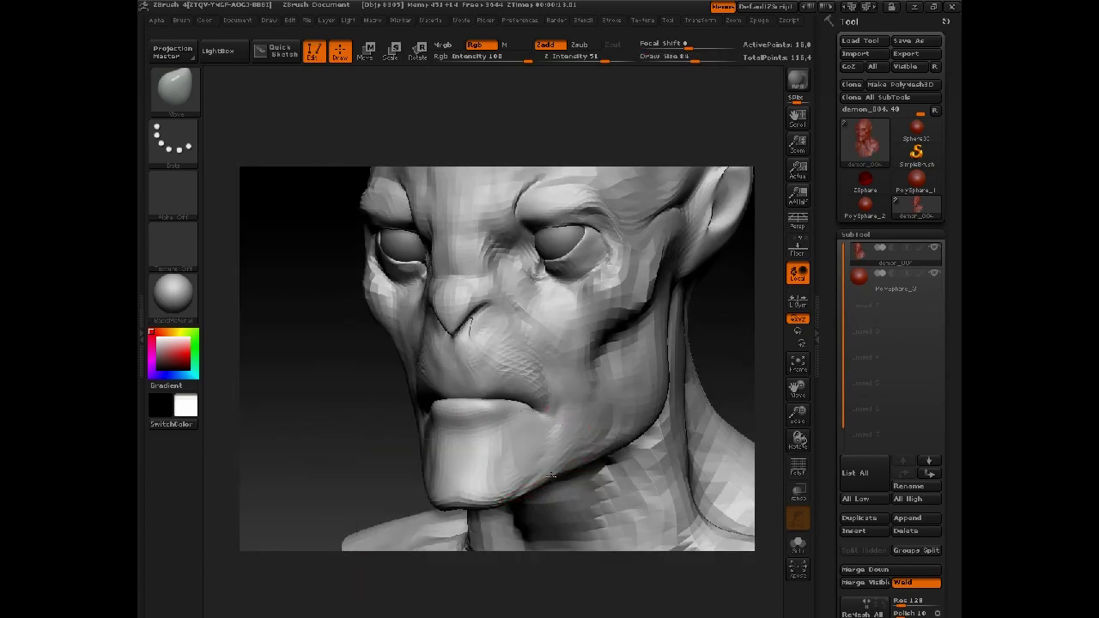
{"action": "mouse_move", "coordinate": [725, 373]}
{"action": "left_mouse_down"}
{"action": "mouse_move", "coordinate": [751, 369]}
{"action": "mouse_move", "coordinate": [741, 368]}
{"action": "mouse_move", "coordinate": [726, 280]}
{"action": "left_mouse_up"}
{"action": "key", "text": "space"}
{"action": "left_click_drag", "start_coordinate": [508, 375], "coordinate": [492, 372]}
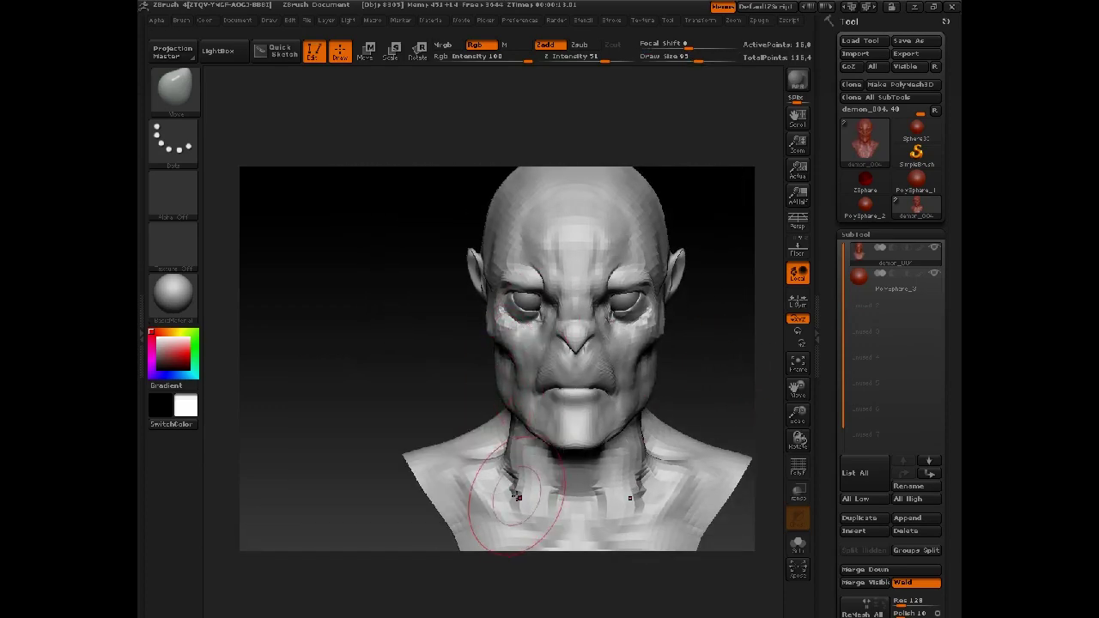
{"action": "left_click_drag", "start_coordinate": [518, 497], "coordinate": [509, 489]}
- Adjust the back of the neck and the shoulders with the Move brush at draw size 140
{"action": "left_click_drag", "start_coordinate": [369, 388], "coordinate": [547, 391]}
{"action": "key", "text": "space"}
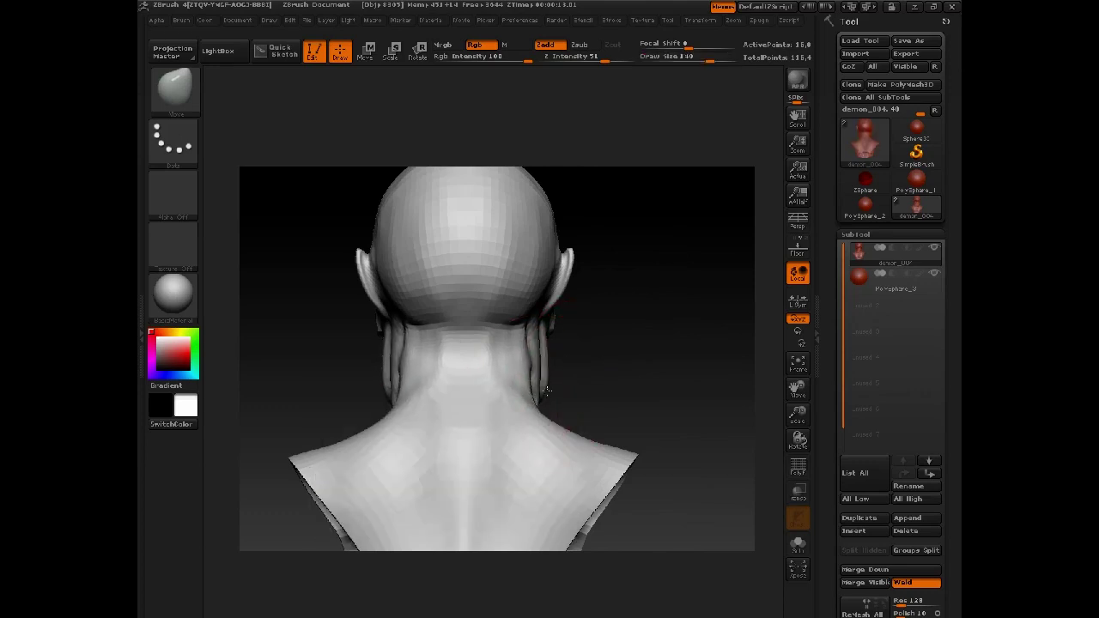
{"action": "left_click_drag", "start_coordinate": [534, 332], "coordinate": [546, 333]}
{"action": "left_click_drag", "start_coordinate": [615, 352], "coordinate": [460, 359]}
{"action": "left_click_drag", "start_coordinate": [523, 449], "coordinate": [510, 458]}
{"action": "left_click_drag", "start_coordinate": [478, 364], "coordinate": [400, 370], "text": "alt"}
- Refine the neck silhouette with the Move brush at draw size 97 and turn on perspective
{"action": "key", "text": "space"}
{"action": "left_click_drag", "start_coordinate": [527, 413], "coordinate": [524, 413]}
{"action": "mouse_move", "coordinate": [412, 386]}
{"action": "left_mouse_down"}
{"action": "mouse_move", "coordinate": [579, 243]}
{"action": "mouse_move", "coordinate": [510, 415]}
{"action": "mouse_move", "coordinate": [607, 369]}
{"action": "mouse_move", "coordinate": [615, 418]}
{"action": "mouse_move", "coordinate": [686, 356]}
{"action": "left_mouse_up"}
{"action": "key", "text": "space"}
{"action": "key", "text": "p"}
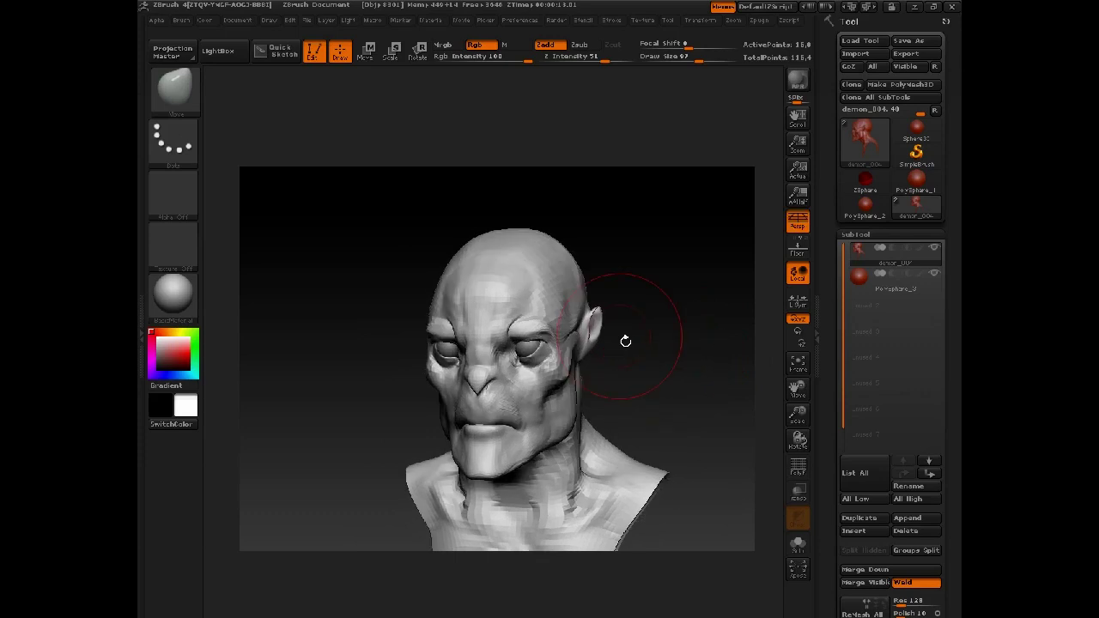
{"action": "mouse_move", "coordinate": [626, 340]}
{"action": "left_mouse_down"}
{"action": "mouse_move", "coordinate": [684, 317]}
{"action": "mouse_move", "coordinate": [643, 400]}
{"action": "mouse_move", "coordinate": [626, 352]}
{"action": "mouse_move", "coordinate": [629, 413]}
{"action": "left_mouse_up"}
- Build up the nose and nose bridge with the ClayTubes brush at draw size 30
{"action": "key", "text": "b"}
{"action": "key", "text": "c"}
{"action": "key", "text": "t"}
{"action": "key", "text": "space"}
{"action": "left_click_drag", "start_coordinate": [474, 341], "coordinate": [467, 342]}
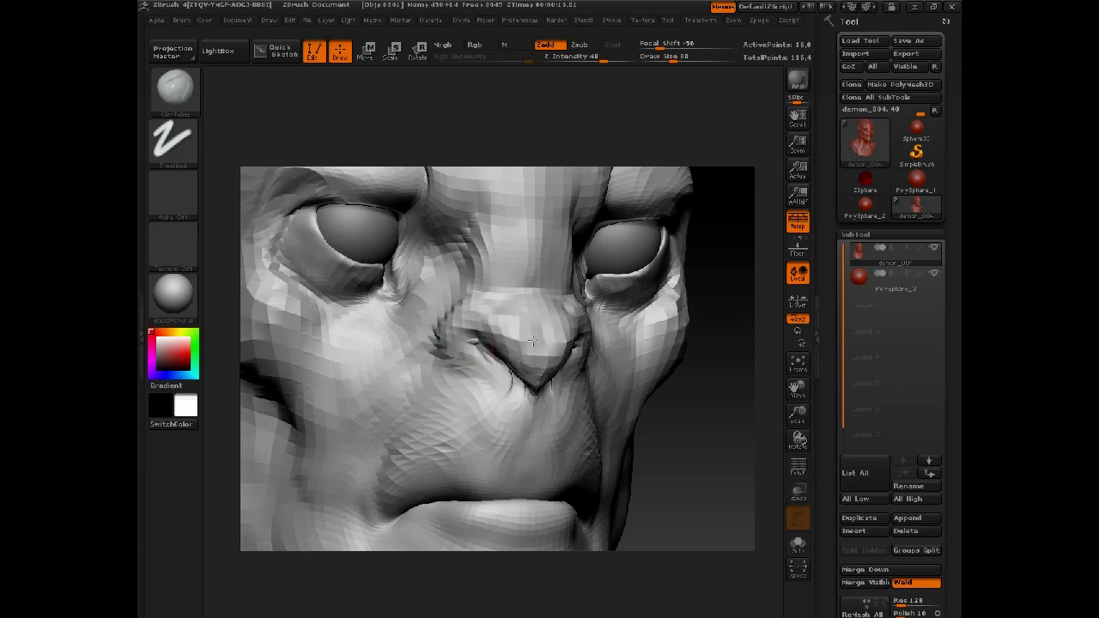
{"action": "mouse_move", "coordinate": [527, 260]}
{"action": "left_mouse_down"}
{"action": "mouse_move", "coordinate": [505, 215]}
{"action": "mouse_move", "coordinate": [515, 271]}
{"action": "mouse_move", "coordinate": [508, 249]}
{"action": "mouse_move", "coordinate": [478, 241]}
{"action": "left_mouse_up"}
- Add volume to the forehead between the brows with the ClayTubes brush at draw size 65
{"action": "left_click_drag", "start_coordinate": [709, 268], "coordinate": [696, 386], "text": "alt"}
{"action": "key", "text": "space"}
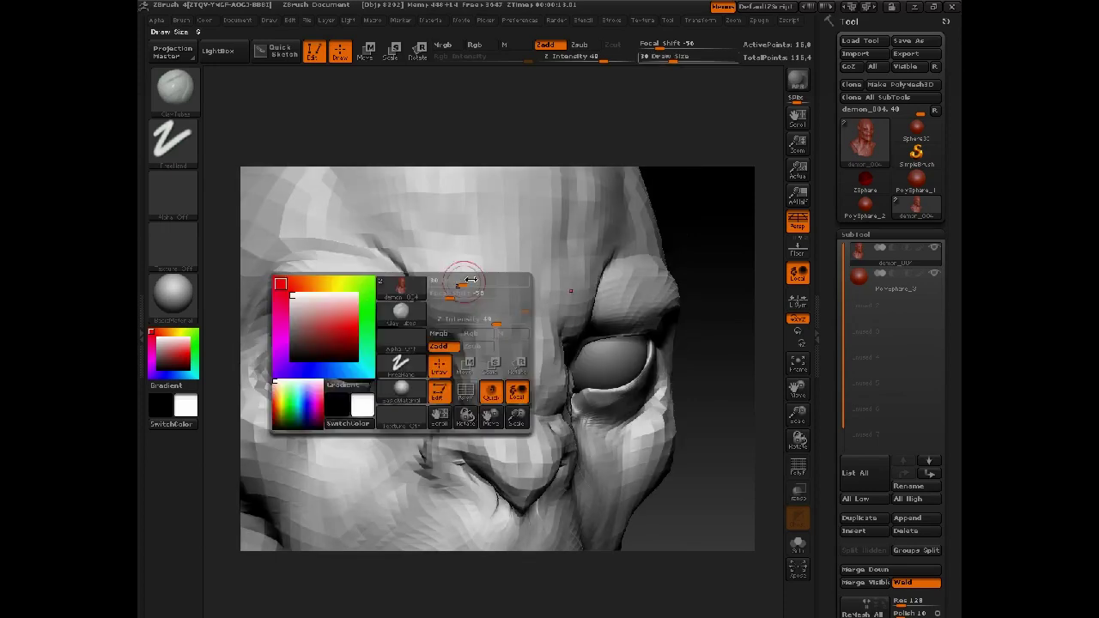
{"action": "key", "text": "space"}
{"action": "left_click_drag", "start_coordinate": [456, 293], "coordinate": [470, 294]}
{"action": "mouse_move", "coordinate": [472, 256]}
{"action": "left_mouse_down"}
{"action": "mouse_move", "coordinate": [486, 297]}
{"action": "mouse_move", "coordinate": [463, 234]}
{"action": "mouse_move", "coordinate": [431, 348]}
{"action": "left_mouse_up"}
{"action": "left_click_drag", "start_coordinate": [698, 315], "coordinate": [682, 264], "text": "alt"}
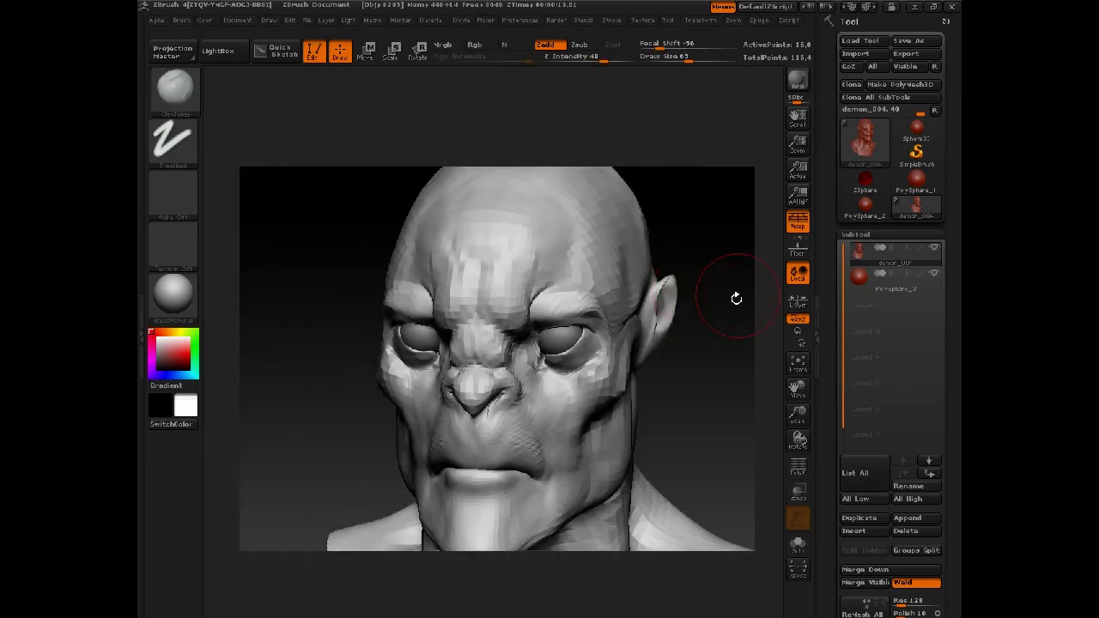
- Lower the Smooth brush's Z intensity and soften the forehead and brow surfaces
{"action": "left_click_drag", "start_coordinate": [736, 300], "coordinate": [709, 330]}
{"action": "key", "text": "shift+space"}
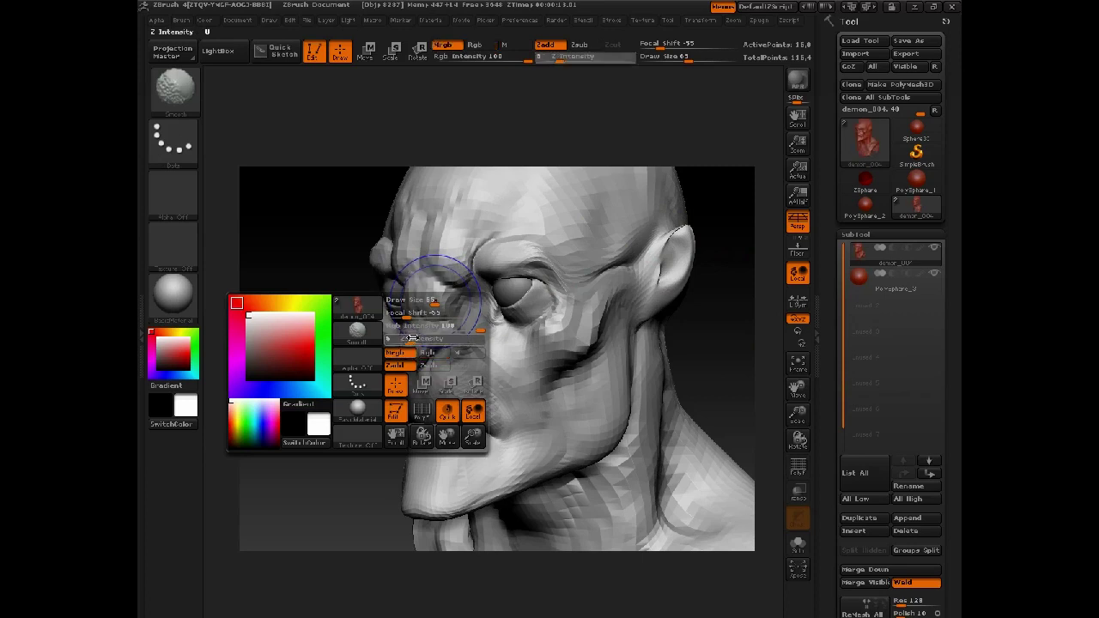
{"action": "left_click_drag", "start_coordinate": [436, 299], "coordinate": [429, 285], "text": "shift"}
{"action": "mouse_move", "coordinate": [392, 184]}
{"action": "left_mouse_down"}
{"action": "mouse_move", "coordinate": [241, 407]}
{"action": "mouse_move", "coordinate": [336, 444]}
{"action": "mouse_move", "coordinate": [348, 424]}
{"action": "left_mouse_up"}
{"action": "left_click_drag", "start_coordinate": [341, 371], "coordinate": [323, 338]}
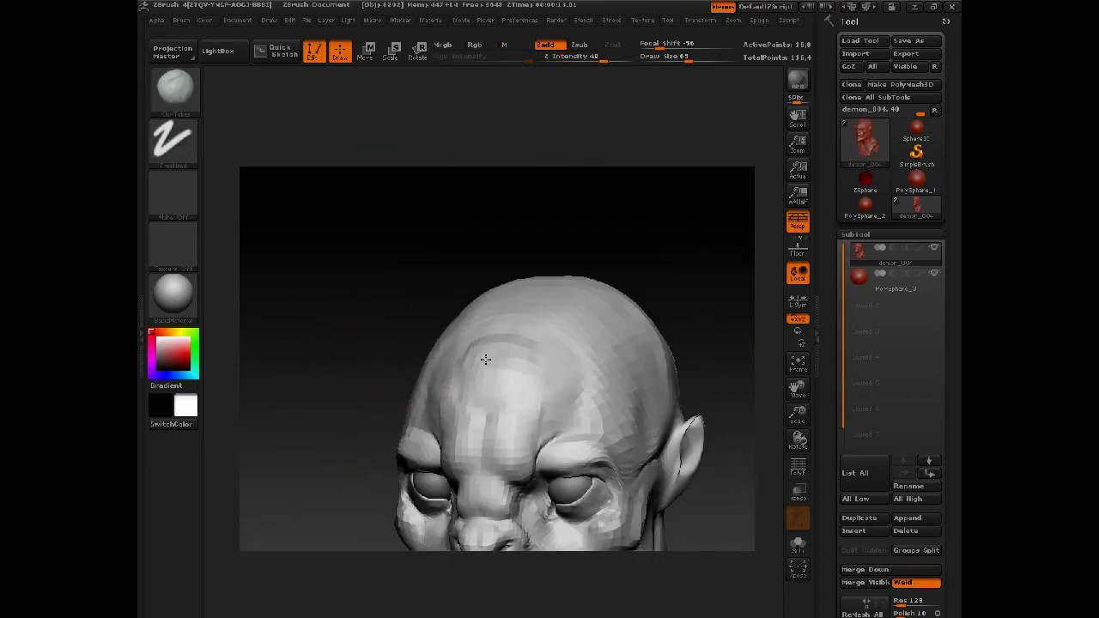
- Undo the heavy forehead stroke and fill out the forehead and skull with ClayTubes at focal shift -13 and Z intensity 13
{"action": "left_click_drag", "start_coordinate": [486, 359], "coordinate": [520, 344]}
{"action": "key", "text": "ctrl+z"}
{"action": "key", "text": "space"}
{"action": "mouse_move", "coordinate": [527, 393]}
{"action": "left_mouse_down"}
{"action": "mouse_move", "coordinate": [514, 395]}
{"action": "mouse_move", "coordinate": [523, 396]}
{"action": "left_mouse_up"}
{"action": "key", "text": "space"}
{"action": "left_click_drag", "start_coordinate": [534, 443], "coordinate": [519, 391]}
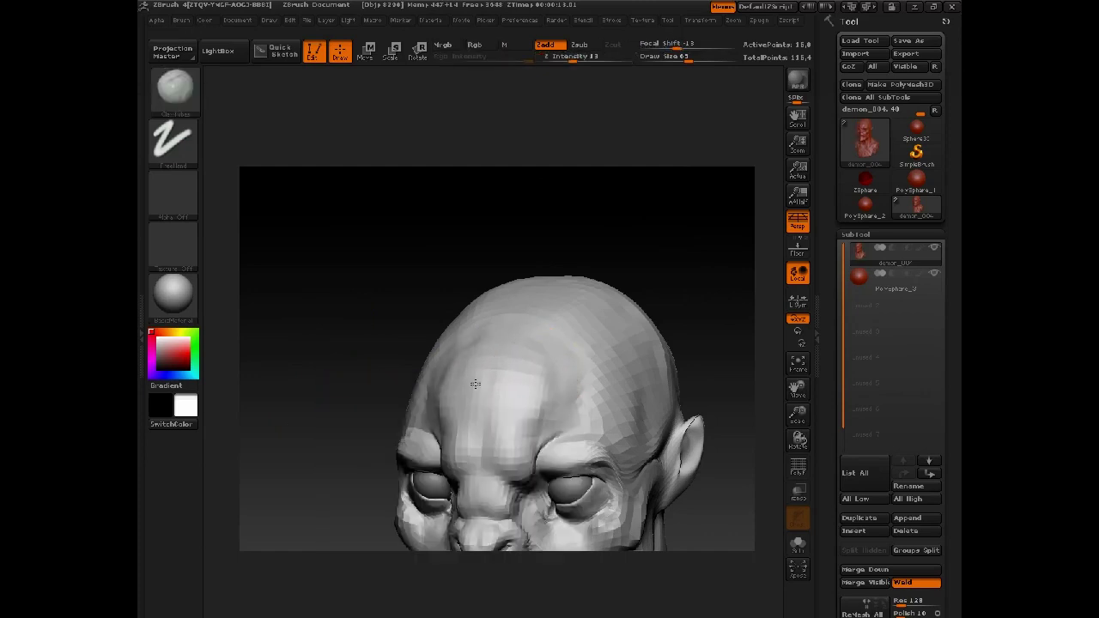
{"action": "mouse_move", "coordinate": [539, 299]}
{"action": "left_mouse_down"}
{"action": "mouse_move", "coordinate": [592, 326]}
{"action": "mouse_move", "coordinate": [610, 355]}
{"action": "left_mouse_up"}
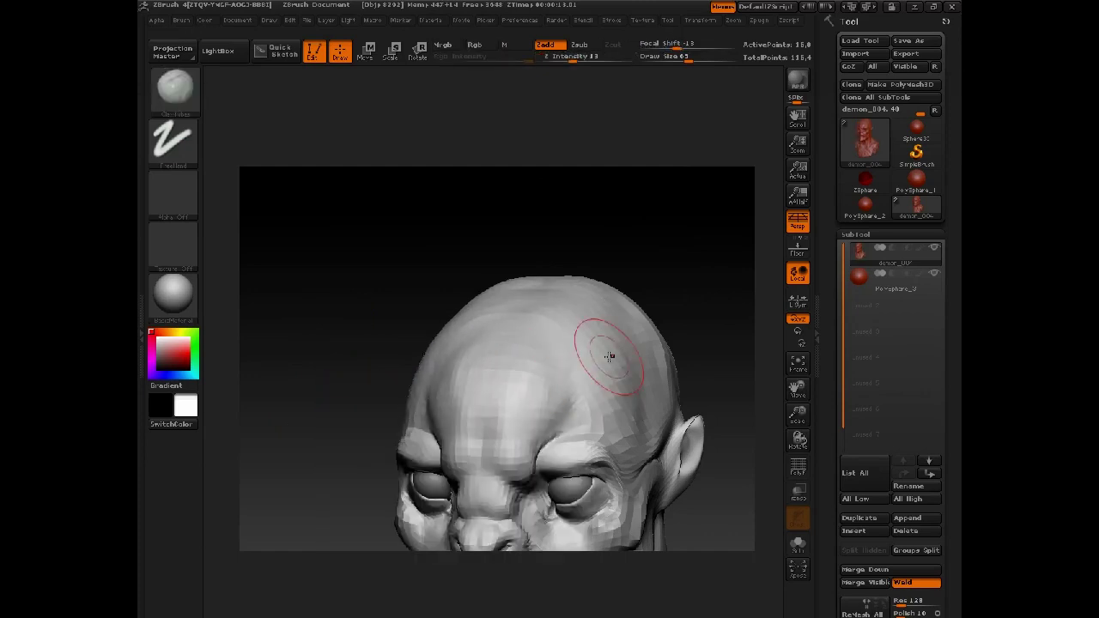
{"action": "mouse_move", "coordinate": [690, 302]}
{"action": "left_mouse_down", "text": "alt"}
{"action": "mouse_move", "coordinate": [682, 196]}
{"action": "mouse_move", "coordinate": [608, 246]}
{"action": "left_mouse_up", "text": "alt"}
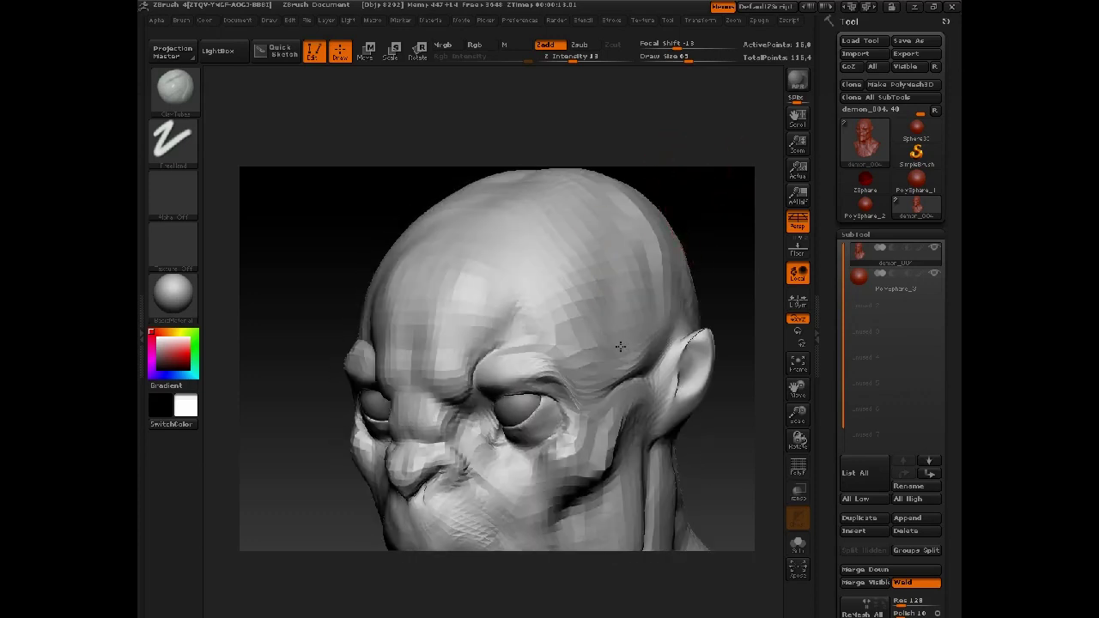
- Go to a lower subdivision level, show the polyframe and mask the head except the ear and ear-base polygroups
{"action": "mouse_move", "coordinate": [743, 196]}
{"action": "left_mouse_down"}
{"action": "mouse_move", "coordinate": [640, 219]}
{"action": "mouse_move", "coordinate": [723, 195]}
{"action": "mouse_move", "coordinate": [658, 267]}
{"action": "mouse_move", "coordinate": [660, 326]}
{"action": "mouse_move", "coordinate": [636, 316]}
{"action": "left_mouse_up"}
{"action": "key", "text": "shift+d"}
{"action": "key", "text": "shift+f"}
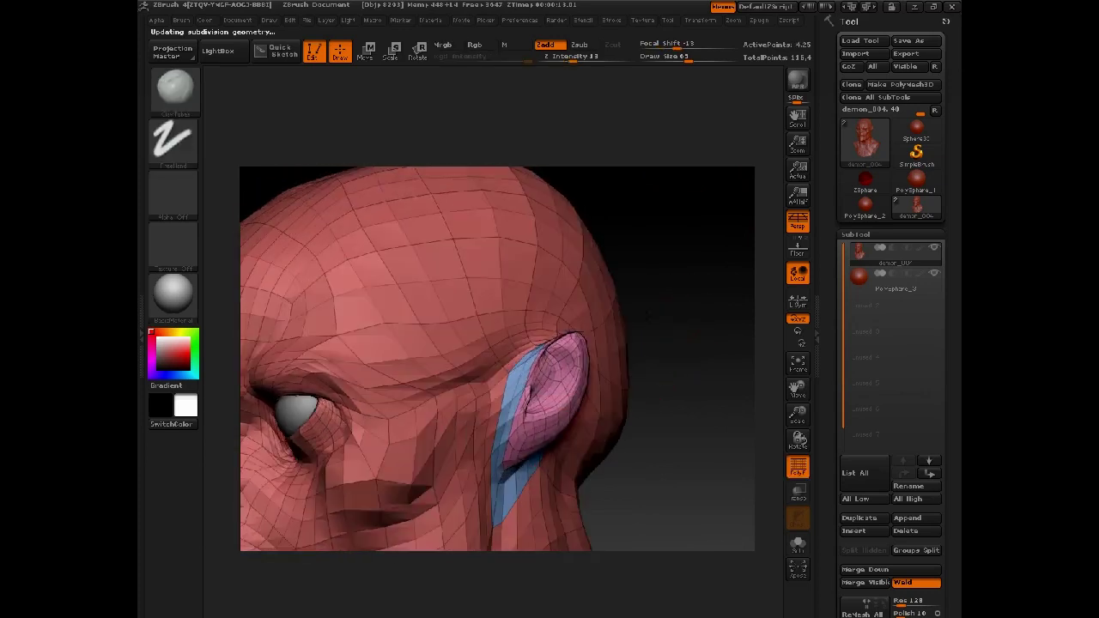
{"action": "left_click", "coordinate": [510, 381], "text": "ctrl+shift"}
{"action": "left_click", "coordinate": [699, 277], "text": "ctrl+shift"}
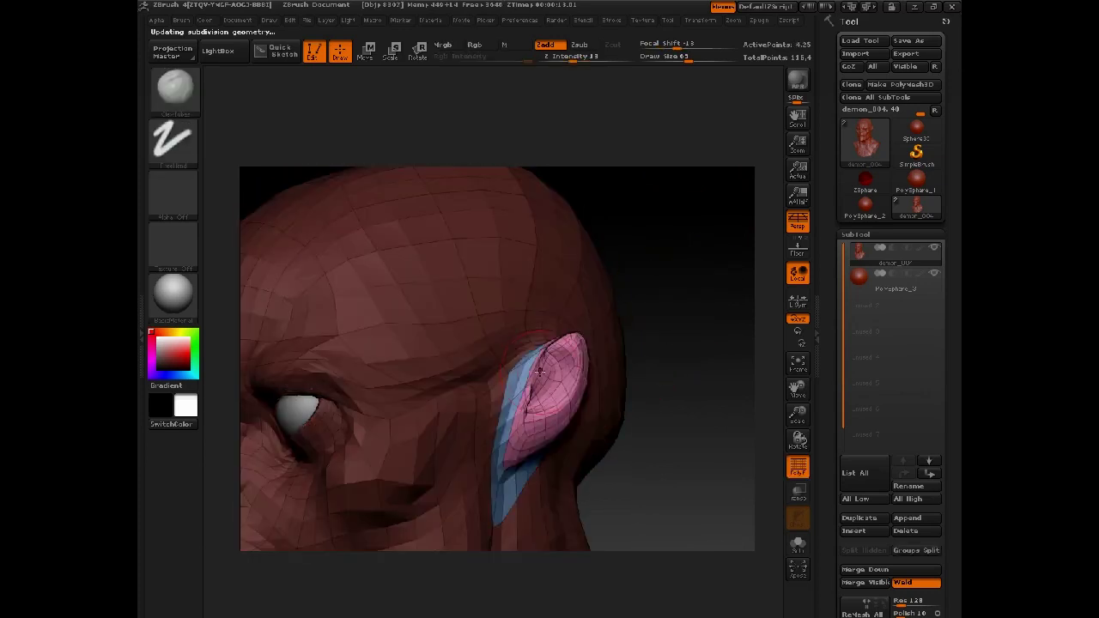
- Set the Smooth brush's Z intensity to 20 and smooth out the inner ear details
{"action": "key", "text": "shift+space"}
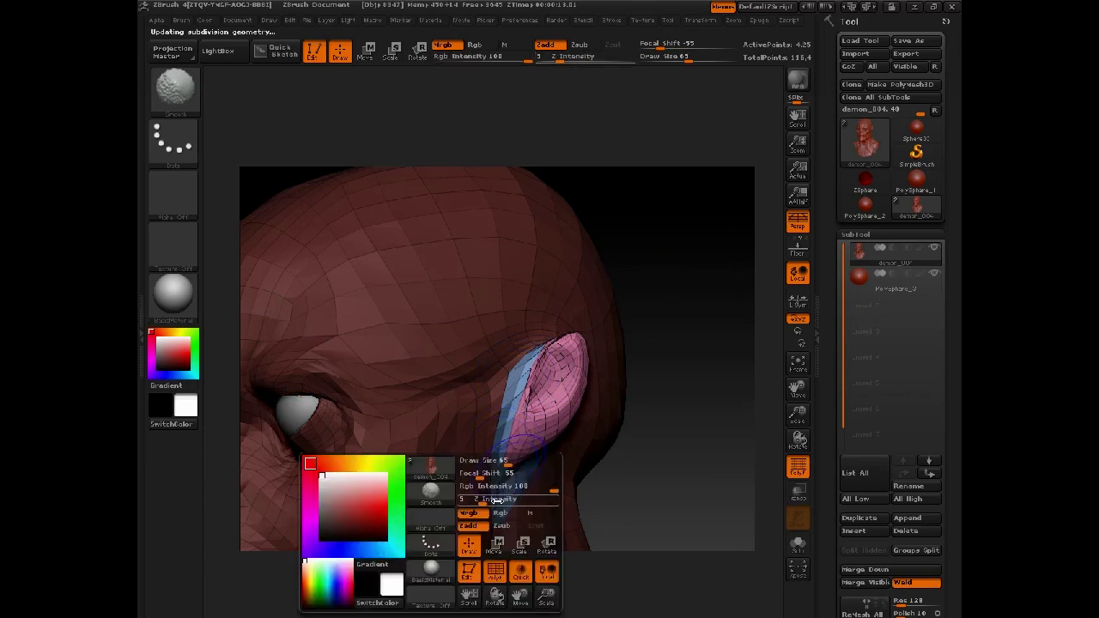
{"action": "left_click", "coordinate": [496, 501], "text": "shift"}
{"action": "mouse_move", "coordinate": [534, 391]}
{"action": "left_mouse_down", "text": "shift"}
{"action": "mouse_move", "coordinate": [521, 447]}
{"action": "mouse_move", "coordinate": [531, 481]}
{"action": "left_mouse_up", "text": "shift"}
- Pull the ear into a longer pointed shape with the Move brush, increasing the draw size to 110
{"action": "key", "text": "b"}
{"action": "key", "text": "m"}
{"action": "key", "text": "v"}
{"action": "key", "text": "space"}
{"action": "left_click", "coordinate": [531, 443]}
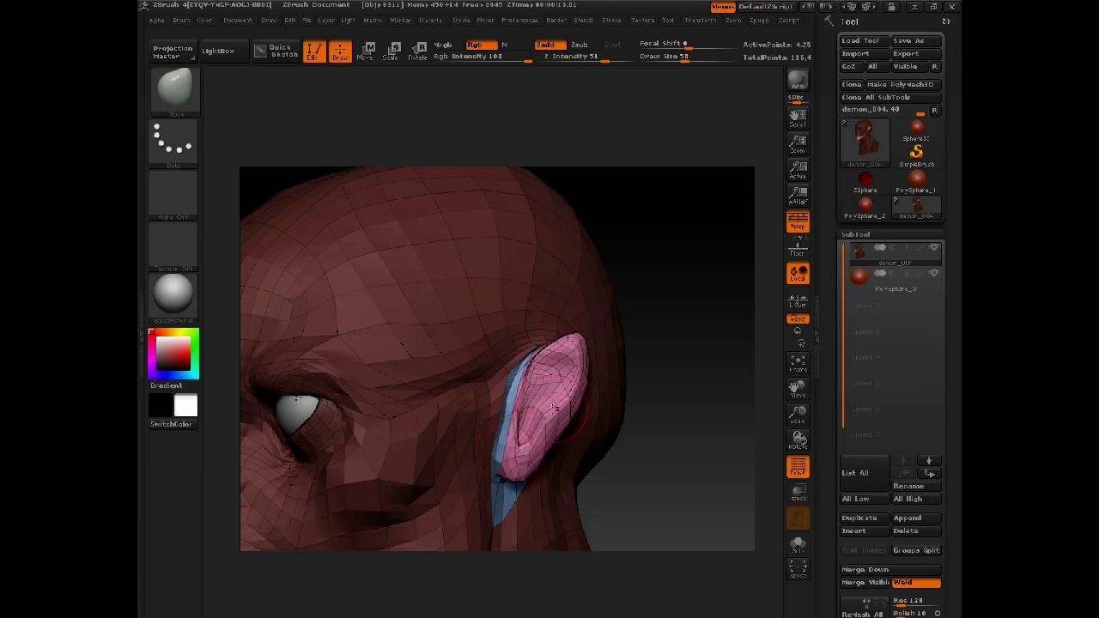
{"action": "key", "text": "space"}
{"action": "left_click", "coordinate": [584, 347]}
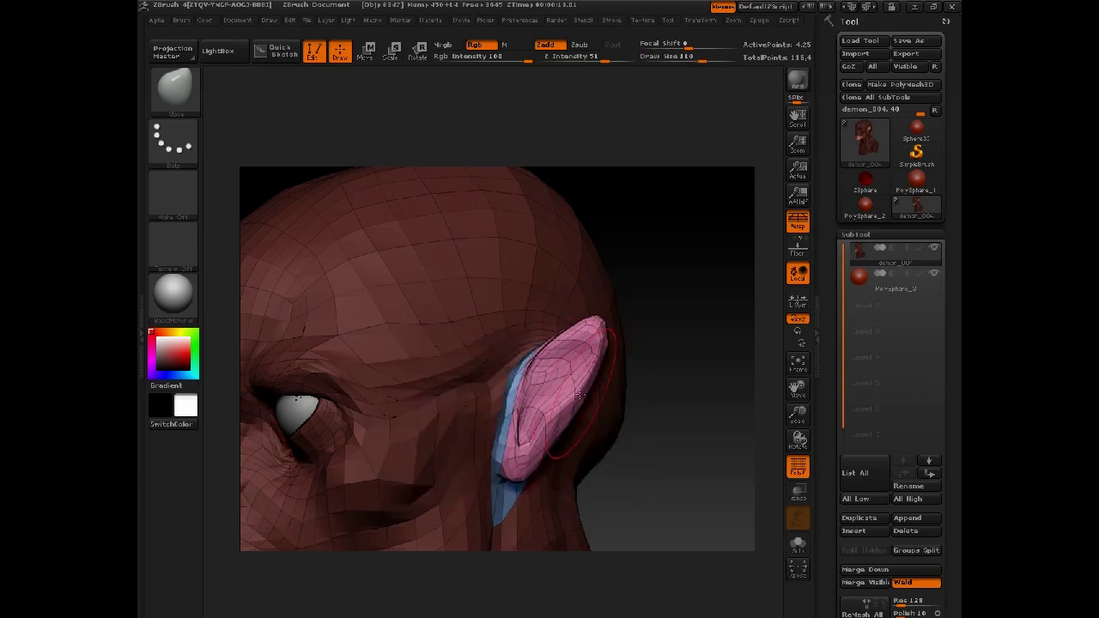
{"action": "left_click_drag", "start_coordinate": [513, 466], "coordinate": [511, 487]}
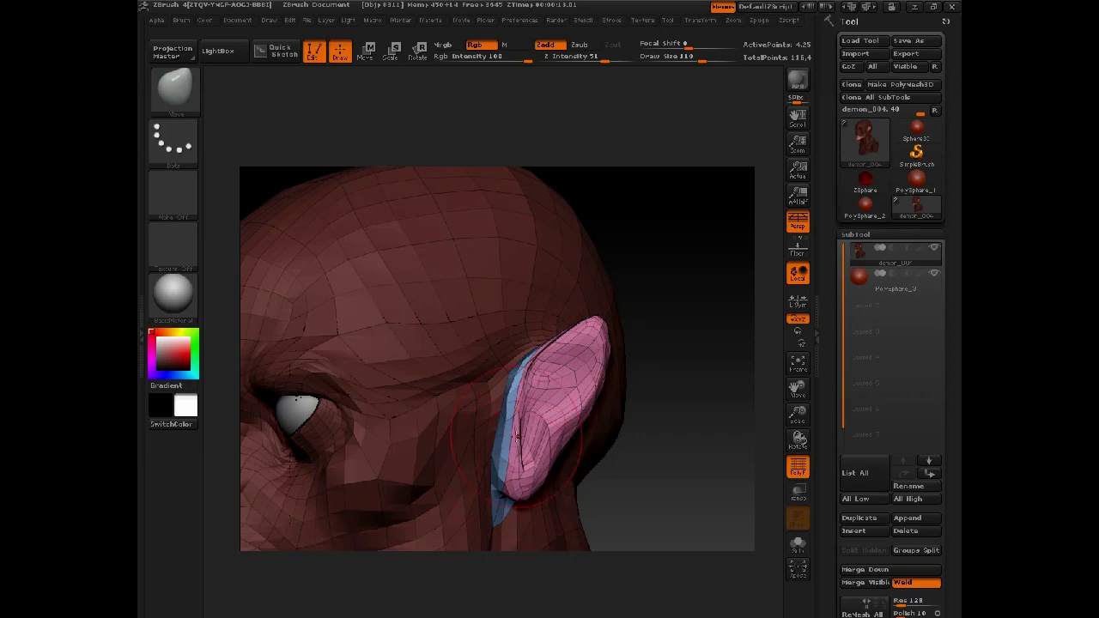
- Shape the ear's tip and outline from the back and front with the Move brush at draw sizes 88 and 127
{"action": "mouse_move", "coordinate": [680, 273]}
{"action": "left_mouse_down"}
{"action": "mouse_move", "coordinate": [508, 333]}
{"action": "mouse_move", "coordinate": [500, 377]}
{"action": "mouse_move", "coordinate": [494, 331]}
{"action": "left_mouse_up"}
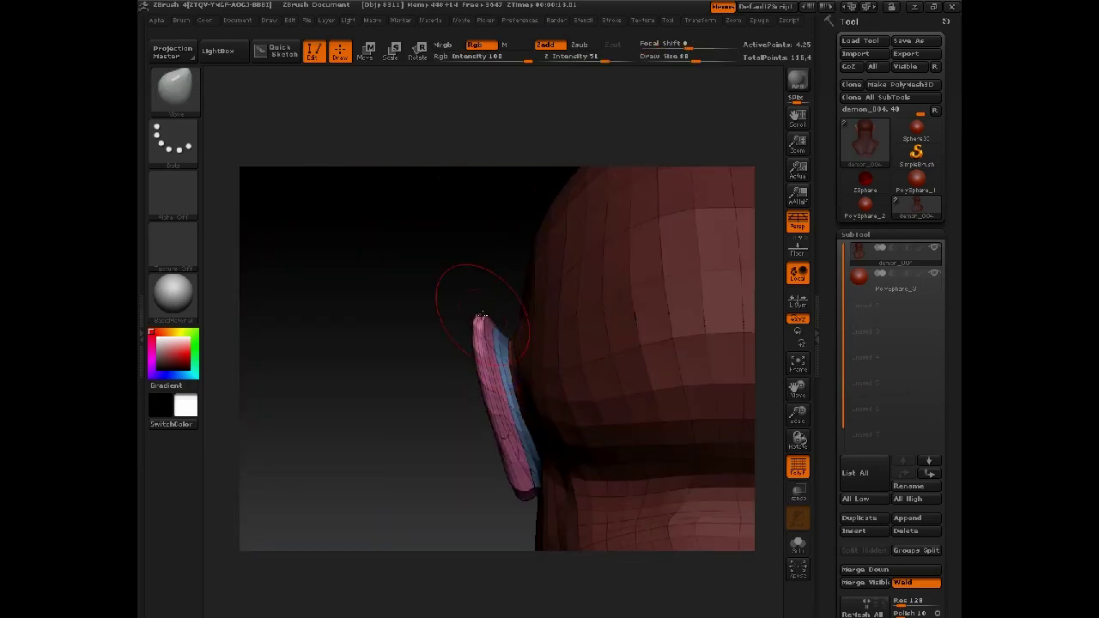
{"action": "left_click_drag", "start_coordinate": [437, 249], "coordinate": [490, 281]}
{"action": "key", "text": "shift"}
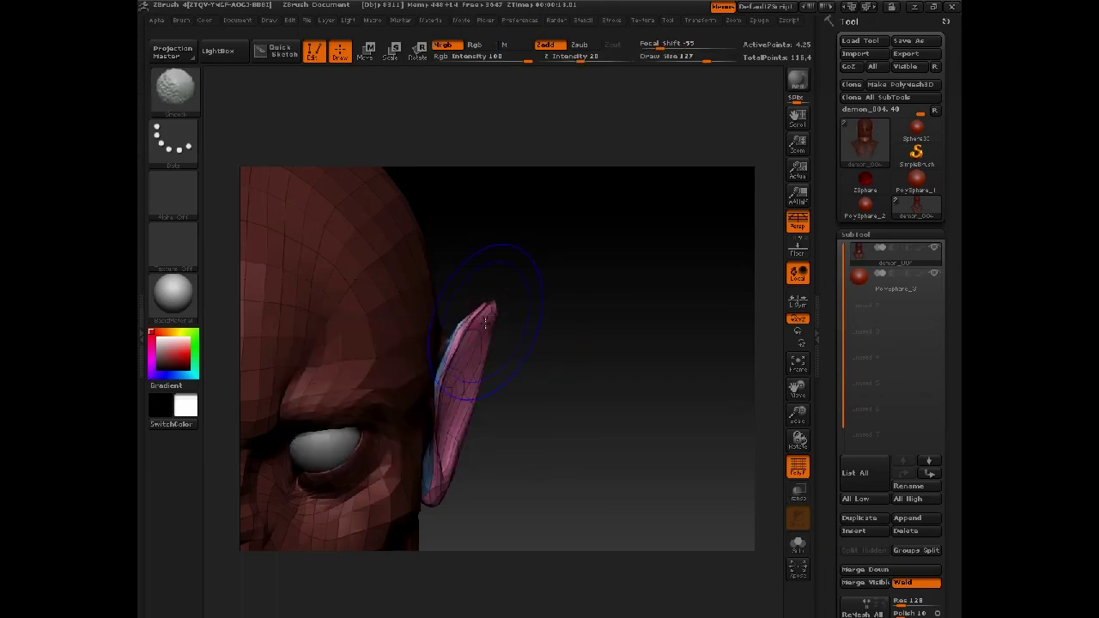
{"action": "mouse_move", "coordinate": [489, 336]}
{"action": "left_mouse_down"}
{"action": "mouse_move", "coordinate": [532, 243]}
{"action": "mouse_move", "coordinate": [658, 284]}
{"action": "mouse_move", "coordinate": [606, 321]}
{"action": "left_mouse_up"}
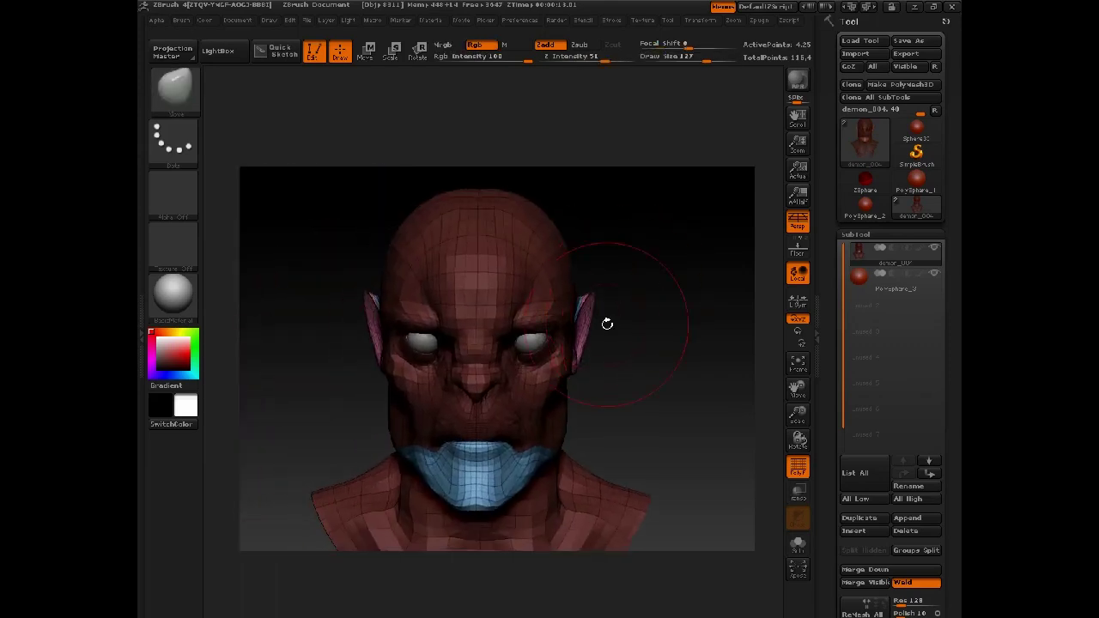
- Try to rotate the ears outward with a Transpose Rotate line
{"action": "key", "text": "r"}
{"action": "mouse_move", "coordinate": [611, 364]}
{"action": "left_mouse_down"}
{"action": "mouse_move", "coordinate": [571, 447]}
{"action": "mouse_move", "coordinate": [611, 472]}
{"action": "mouse_move", "coordinate": [618, 346]}
{"action": "mouse_move", "coordinate": [648, 229]}
{"action": "mouse_move", "coordinate": [582, 352]}
{"action": "left_mouse_up"}
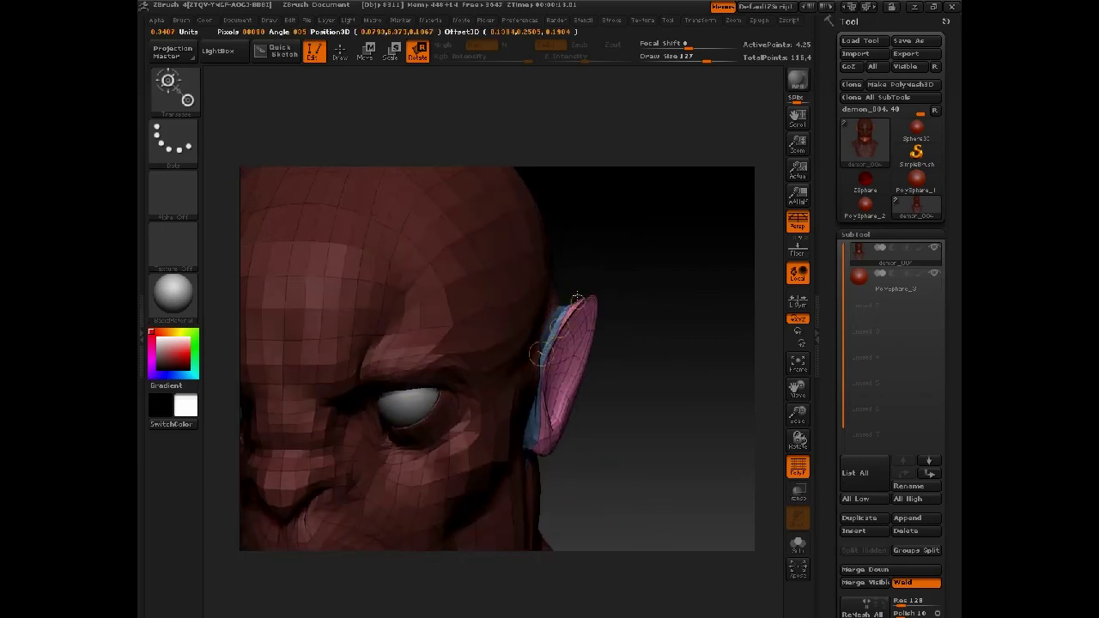
{"action": "left_click_drag", "start_coordinate": [626, 244], "coordinate": [585, 335]}
{"action": "left_click_drag", "start_coordinate": [610, 451], "coordinate": [606, 364]}
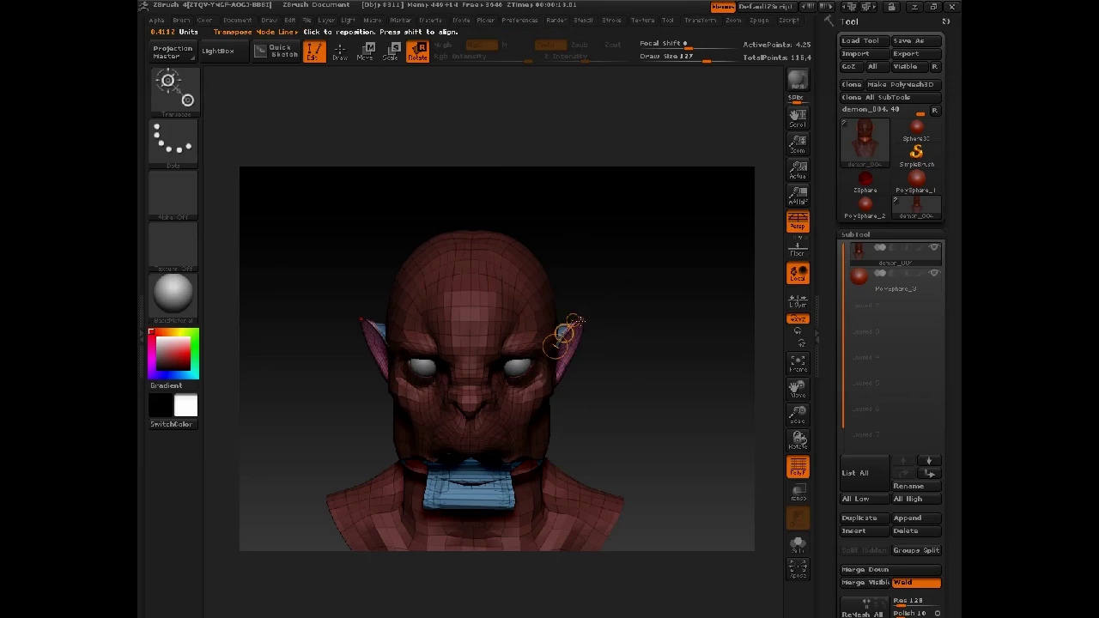
{"action": "key", "text": "ctrl+z"}
- Mask the chin polygroup and rotate only the ears with the Transpose line
{"action": "left_click_drag", "start_coordinate": [602, 427], "coordinate": [356, 519], "text": "ctrl"}
{"action": "left_click_drag", "start_coordinate": [573, 321], "coordinate": [579, 312]}
- Reposition the unmasked ears with Transpose Move from the side, and angle them outward with Transpose Rotate from the front
{"action": "left_click_drag", "start_coordinate": [665, 298], "coordinate": [587, 294]}
{"action": "mouse_move", "coordinate": [563, 379]}
{"action": "left_mouse_down"}
{"action": "mouse_move", "coordinate": [564, 327]}
{"action": "mouse_move", "coordinate": [581, 329]}
{"action": "mouse_move", "coordinate": [554, 340]}
{"action": "left_mouse_up"}
{"action": "key", "text": "w"}
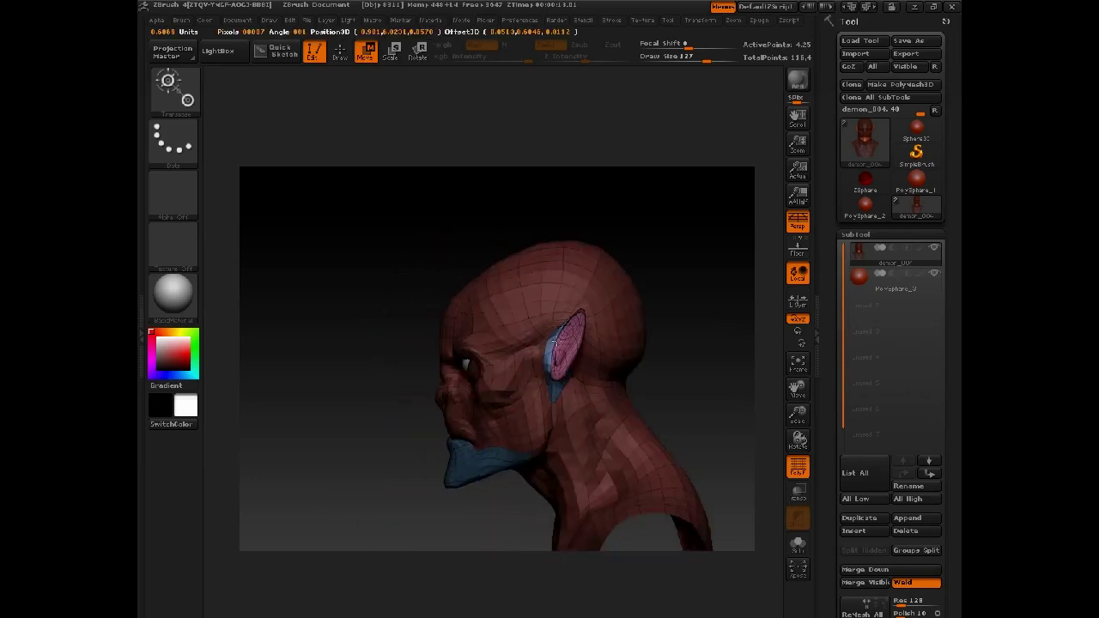
{"action": "left_click_drag", "start_coordinate": [639, 225], "coordinate": [568, 395], "text": "shift"}
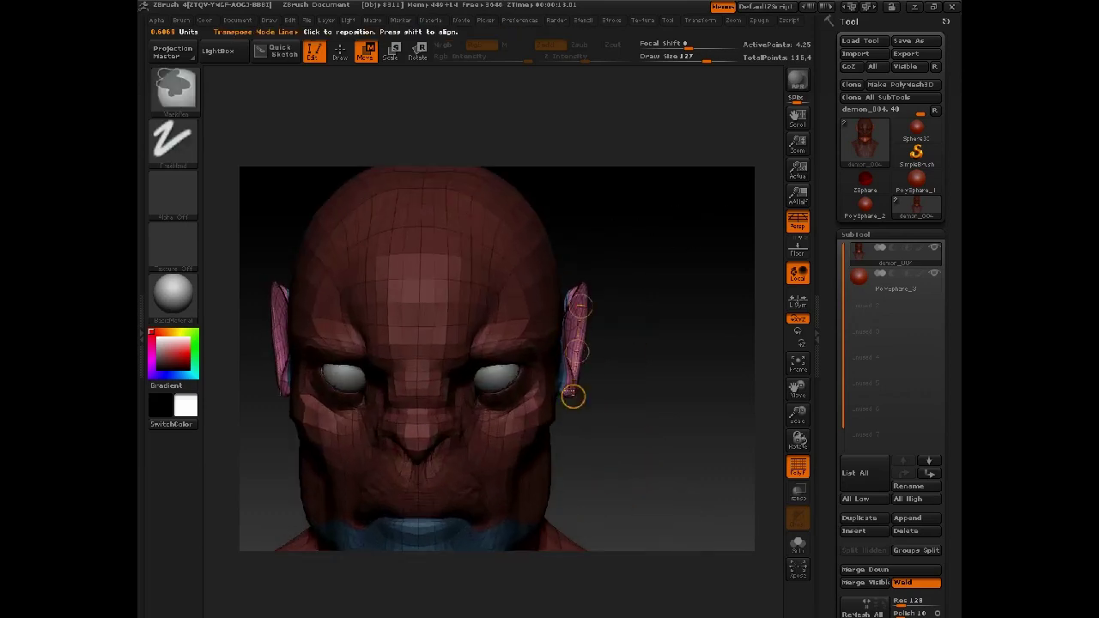
{"action": "key", "text": "r"}
{"action": "left_click_drag", "start_coordinate": [578, 351], "coordinate": [589, 379]}
{"action": "key", "text": "q"}
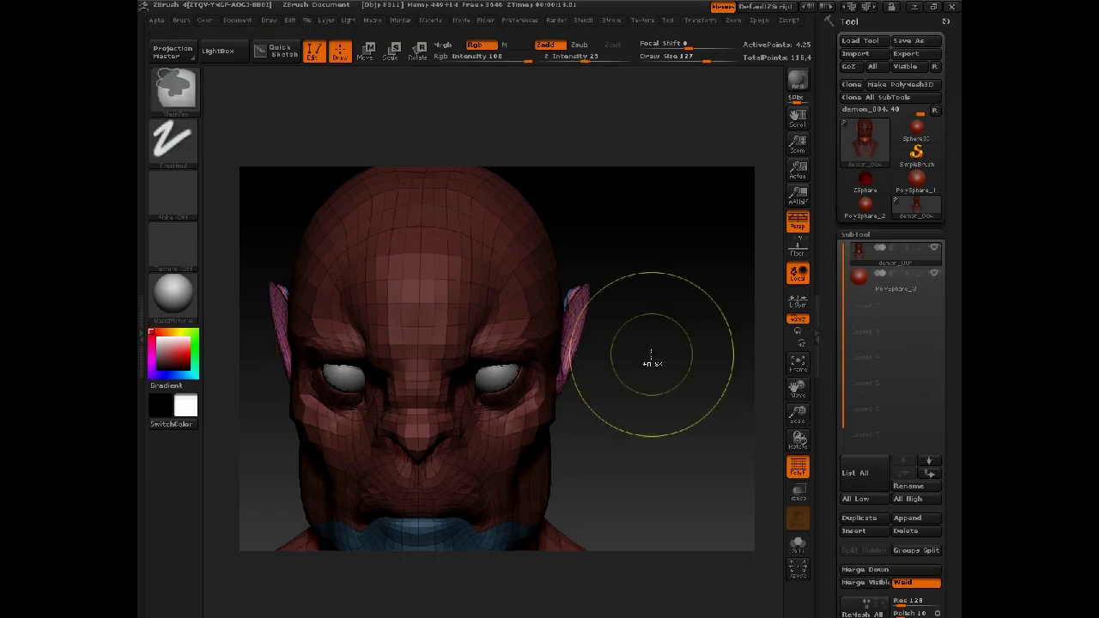
- Clear the mask from the bust and turn off the polyframe display
{"action": "left_click_drag", "start_coordinate": [650, 362], "coordinate": [653, 426], "text": "ctrl"}
{"action": "mouse_move", "coordinate": [653, 426]}
{"action": "left_mouse_down", "text": "alt"}
{"action": "mouse_move", "coordinate": [638, 317]}
{"action": "mouse_move", "coordinate": [660, 267]}
{"action": "mouse_move", "coordinate": [644, 296]}
{"action": "mouse_move", "coordinate": [662, 295]}
{"action": "mouse_move", "coordinate": [655, 331]}
{"action": "mouse_move", "coordinate": [638, 348]}
{"action": "mouse_move", "coordinate": [674, 278]}
{"action": "left_mouse_up", "text": "alt"}
{"action": "key", "text": "shift+f"}
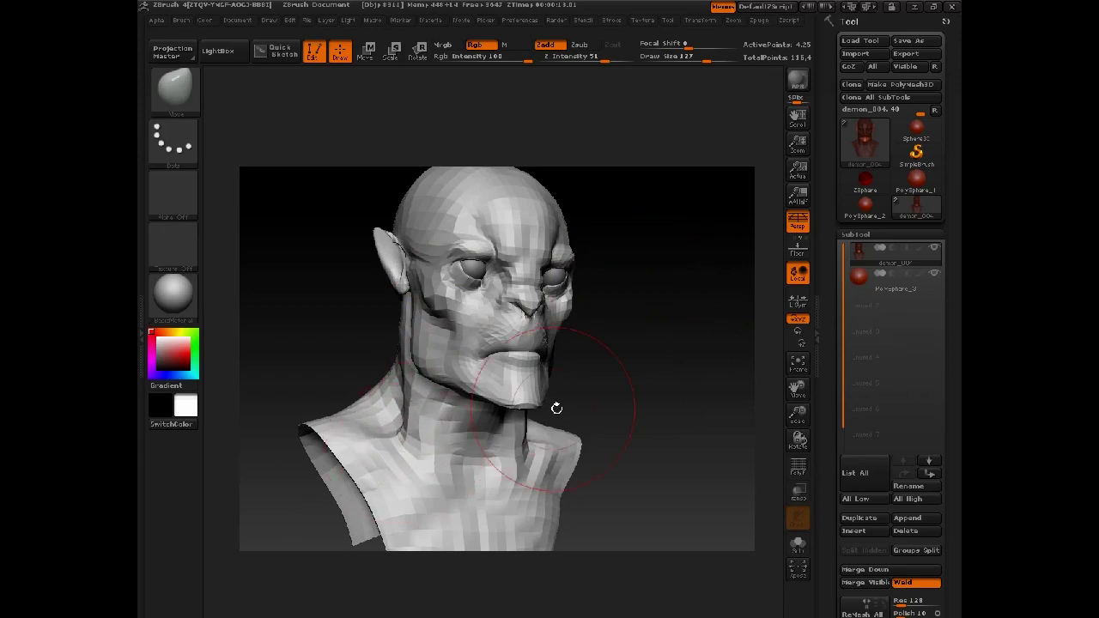
- Reshape the shoulders and lower edge of the bust with the Move brush at draw size 205 and focal shift 54
{"action": "left_click_drag", "start_coordinate": [556, 408], "coordinate": [461, 456]}
{"action": "key", "text": "space"}
{"action": "key", "text": "space"}
{"action": "left_click_drag", "start_coordinate": [535, 427], "coordinate": [553, 427]}
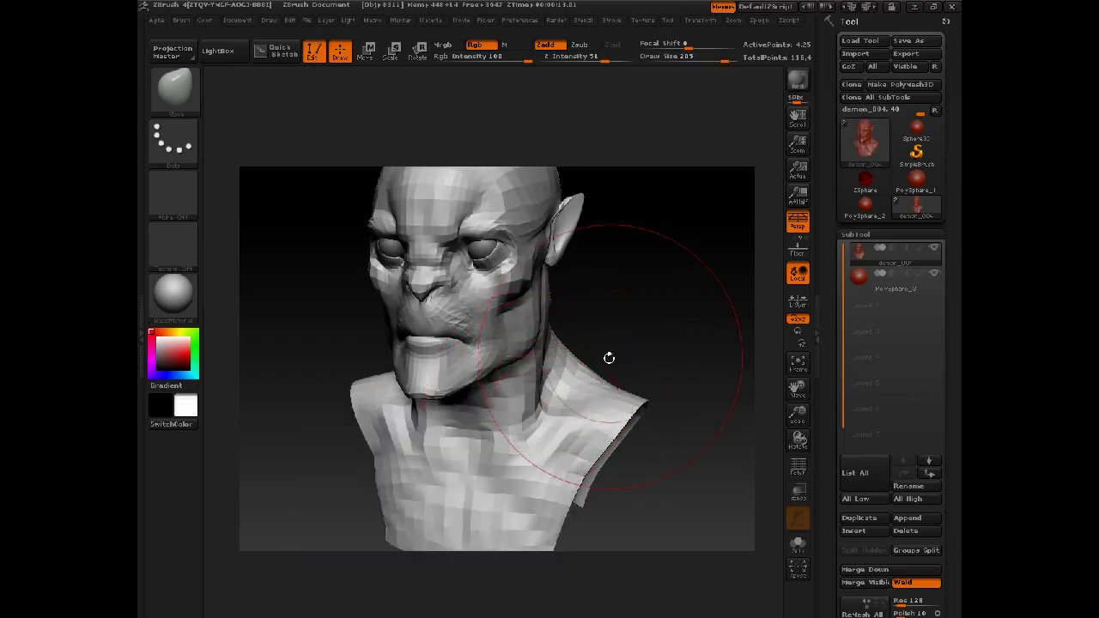
{"action": "left_click_drag", "start_coordinate": [609, 357], "coordinate": [501, 463]}
{"action": "left_click_drag", "start_coordinate": [370, 481], "coordinate": [414, 478], "text": "shift"}
{"action": "left_click_drag", "start_coordinate": [643, 444], "coordinate": [651, 348], "text": "alt"}
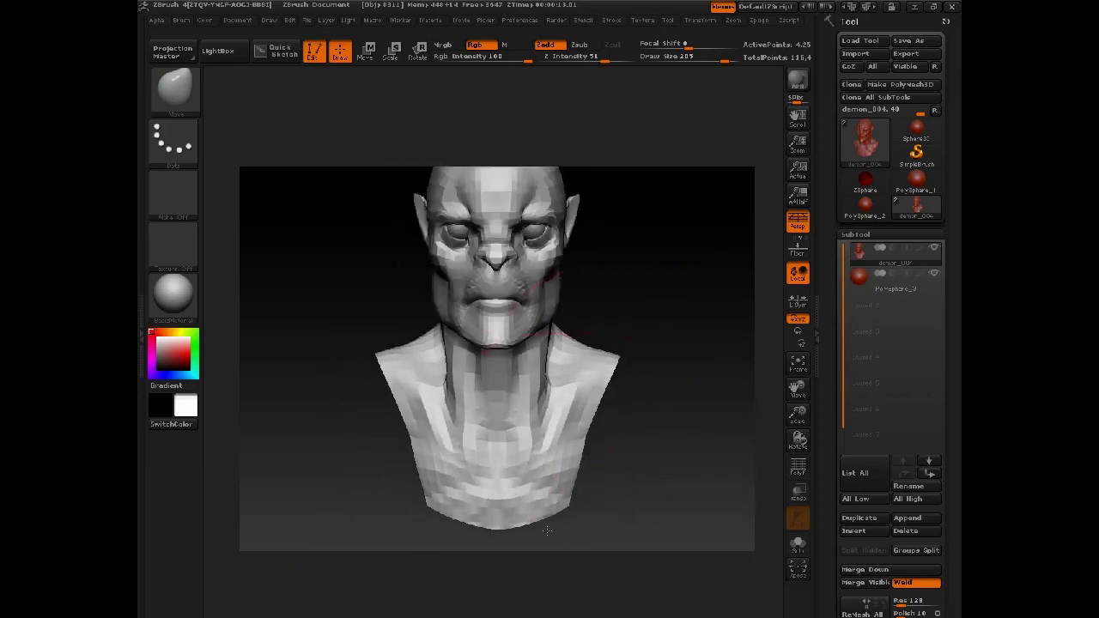
{"action": "key", "text": "space"}
{"action": "left_click", "coordinate": [548, 474]}
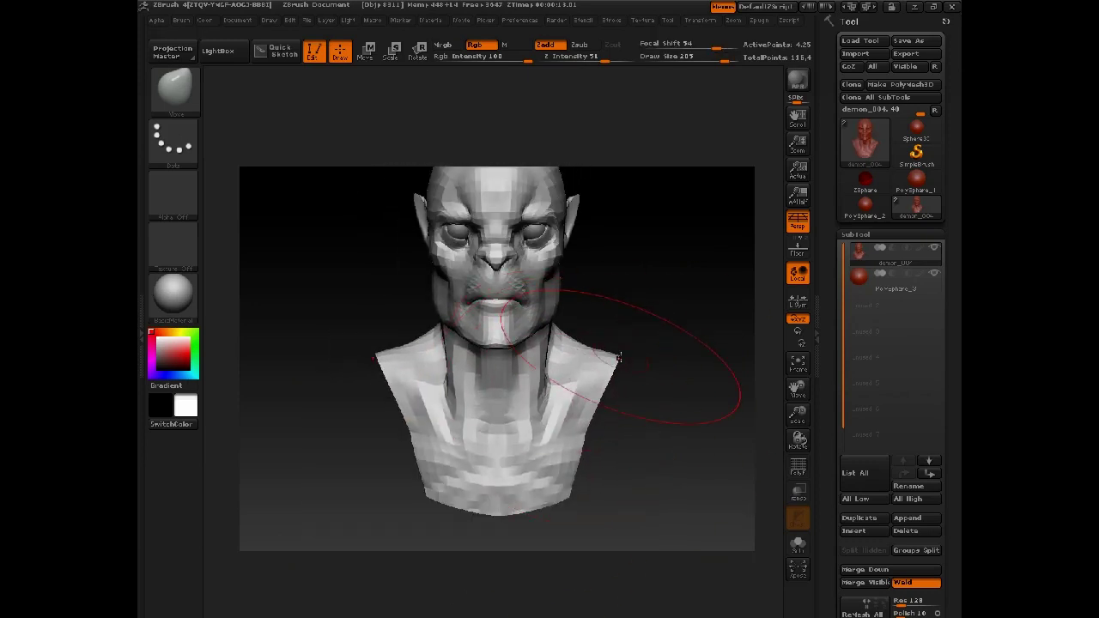
- Shape the neck and throat from the side with the Move brush, setting the draw size to 157
{"action": "mouse_move", "coordinate": [666, 321]}
{"action": "left_mouse_down"}
{"action": "mouse_move", "coordinate": [653, 304]}
{"action": "mouse_move", "coordinate": [679, 329]}
{"action": "mouse_move", "coordinate": [652, 341]}
{"action": "mouse_move", "coordinate": [589, 429]}
{"action": "left_mouse_up"}
{"action": "key", "text": "space"}
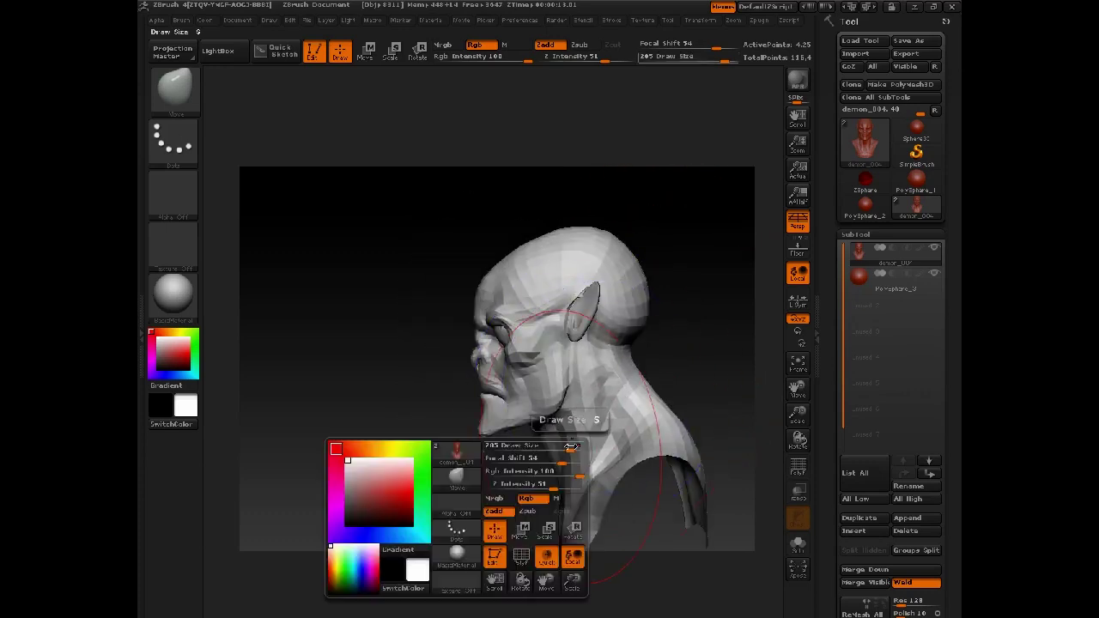
{"action": "left_click", "coordinate": [545, 448]}
{"action": "key", "text": "space"}
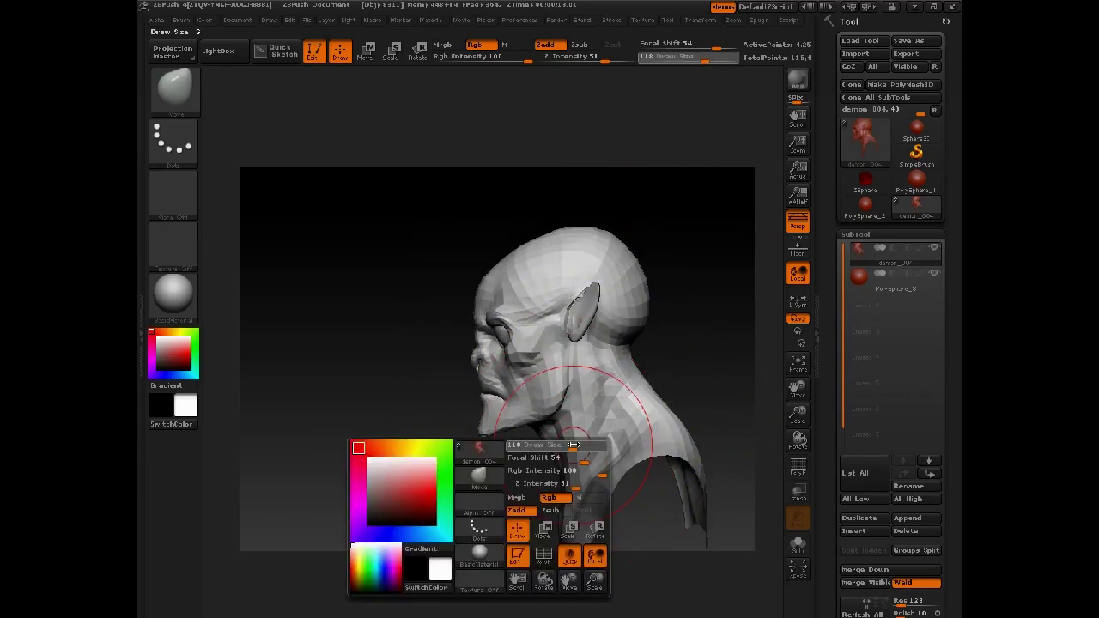
{"action": "left_click", "coordinate": [550, 468]}
{"action": "mouse_move", "coordinate": [679, 356]}
{"action": "left_mouse_down"}
{"action": "mouse_move", "coordinate": [538, 338]}
{"action": "mouse_move", "coordinate": [370, 292]}
{"action": "mouse_move", "coordinate": [318, 259]}
{"action": "mouse_move", "coordinate": [650, 498]}
{"action": "mouse_move", "coordinate": [541, 374]}
{"action": "left_mouse_up"}
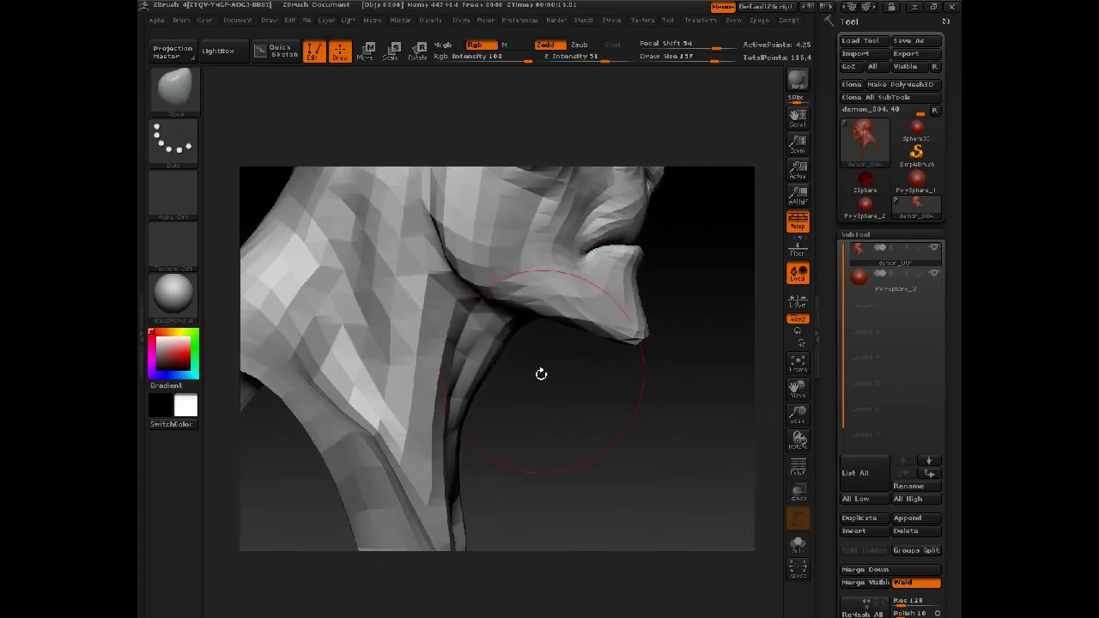
- Adjust the underside of the jaw and chin with the Move brush at draw size 101
{"action": "key", "text": "space"}
{"action": "left_click", "coordinate": [565, 332]}
{"action": "left_click_drag", "start_coordinate": [579, 339], "coordinate": [591, 373]}
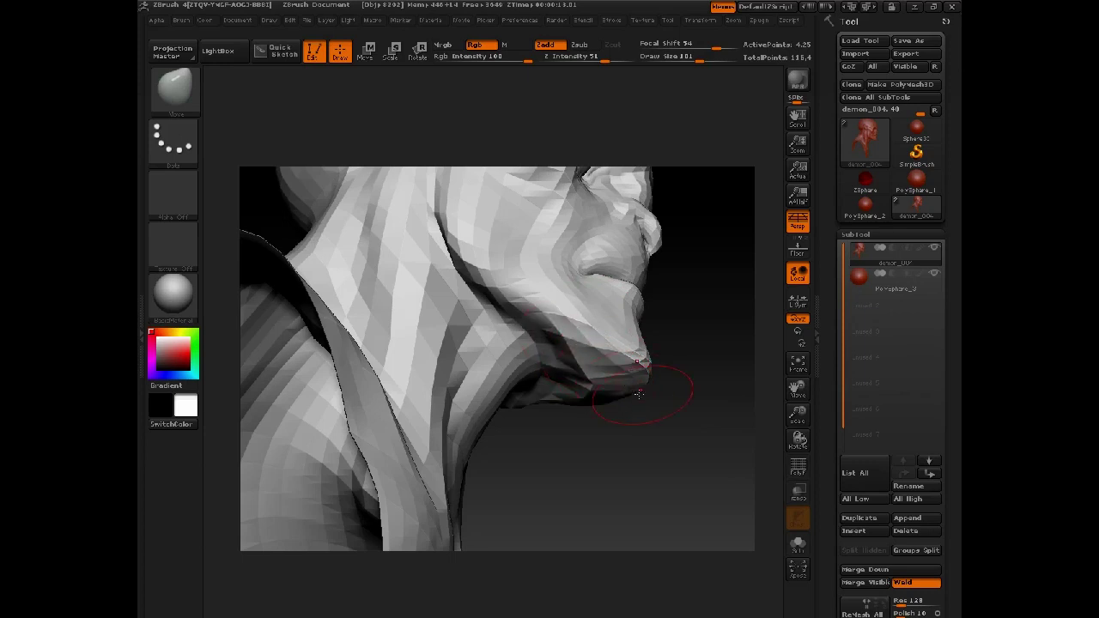
{"action": "left_click_drag", "start_coordinate": [638, 470], "coordinate": [658, 390], "text": "alt"}
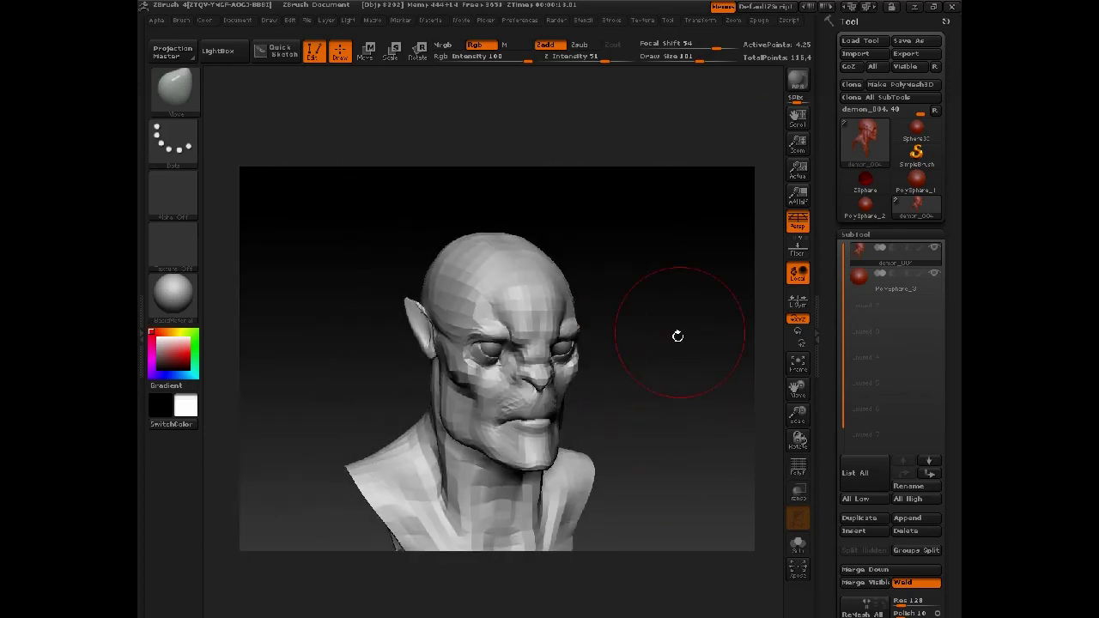
- Save the tool as demon_005 in the demon folder
{"action": "left_click", "coordinate": [918, 43]}
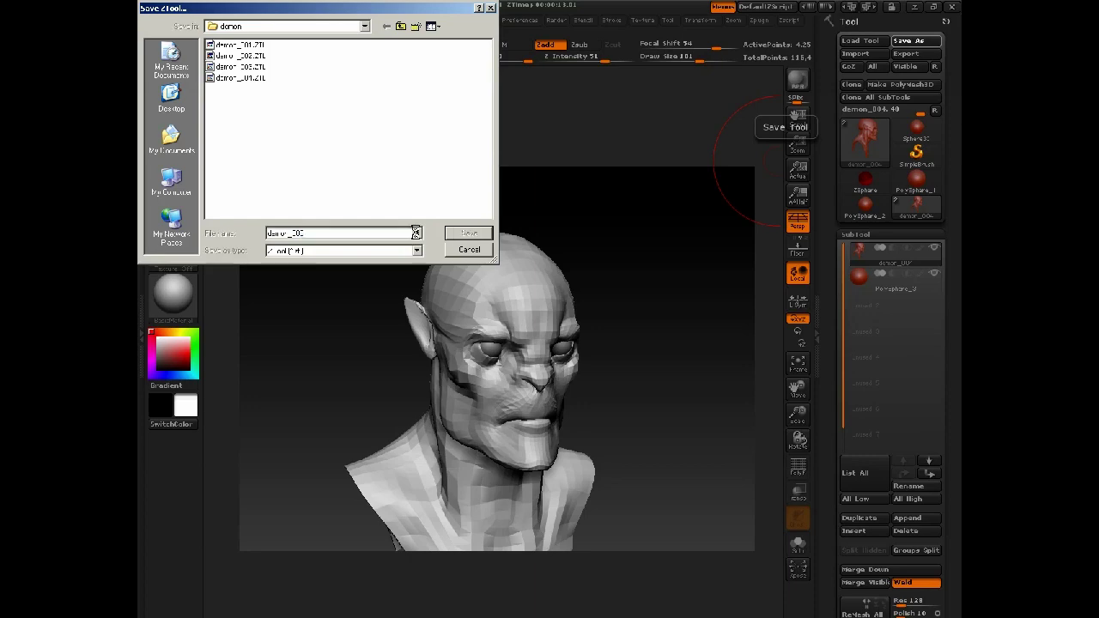
{"action": "key", "text": "Return"}
- Widen the sides of the skull from the front and top with the Move brush at draw size 151
{"action": "key", "text": "f"}
{"action": "mouse_move", "coordinate": [725, 383]}
{"action": "left_mouse_down"}
{"action": "mouse_move", "coordinate": [694, 382]}
{"action": "mouse_move", "coordinate": [675, 404]}
{"action": "mouse_move", "coordinate": [666, 399]}
{"action": "mouse_move", "coordinate": [711, 400]}
{"action": "mouse_move", "coordinate": [677, 378]}
{"action": "left_mouse_up"}
{"action": "mouse_move", "coordinate": [527, 279]}
{"action": "left_mouse_down"}
{"action": "mouse_move", "coordinate": [537, 337]}
{"action": "mouse_move", "coordinate": [562, 326]}
{"action": "left_mouse_up"}
{"action": "key", "text": "space"}
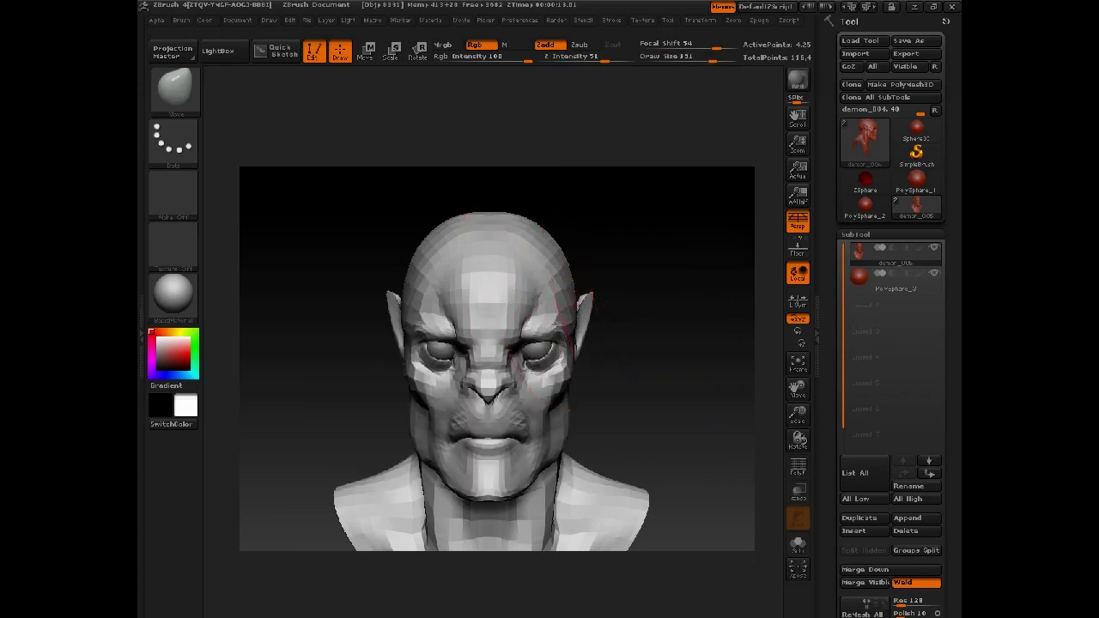
{"action": "mouse_move", "coordinate": [570, 283]}
{"action": "left_mouse_down"}
{"action": "mouse_move", "coordinate": [578, 277]}
{"action": "mouse_move", "coordinate": [432, 323]}
{"action": "mouse_move", "coordinate": [402, 421]}
{"action": "mouse_move", "coordinate": [283, 367]}
{"action": "mouse_move", "coordinate": [338, 368]}
{"action": "left_mouse_up"}
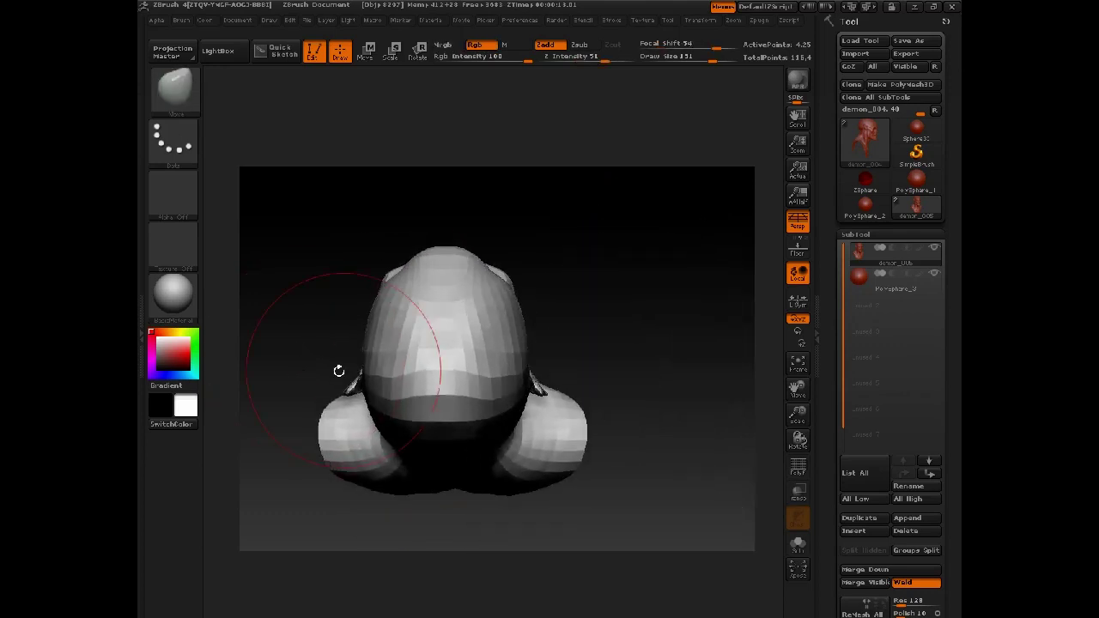
{"action": "left_click_drag", "start_coordinate": [532, 416], "coordinate": [538, 414]}
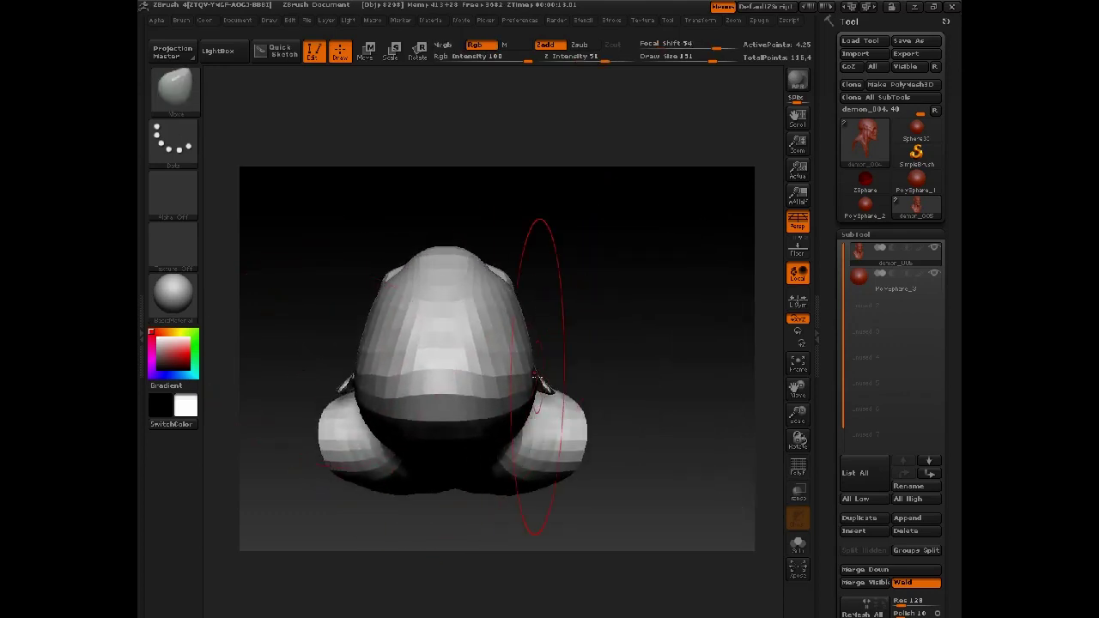
- Check the skull with perspective off and on, and refine its crown and back with the Move brush at draw size 98
{"action": "key", "text": "space"}
{"action": "mouse_move", "coordinate": [542, 341]}
{"action": "left_mouse_down"}
{"action": "mouse_move", "coordinate": [520, 340]}
{"action": "mouse_move", "coordinate": [536, 341]}
{"action": "left_mouse_up"}
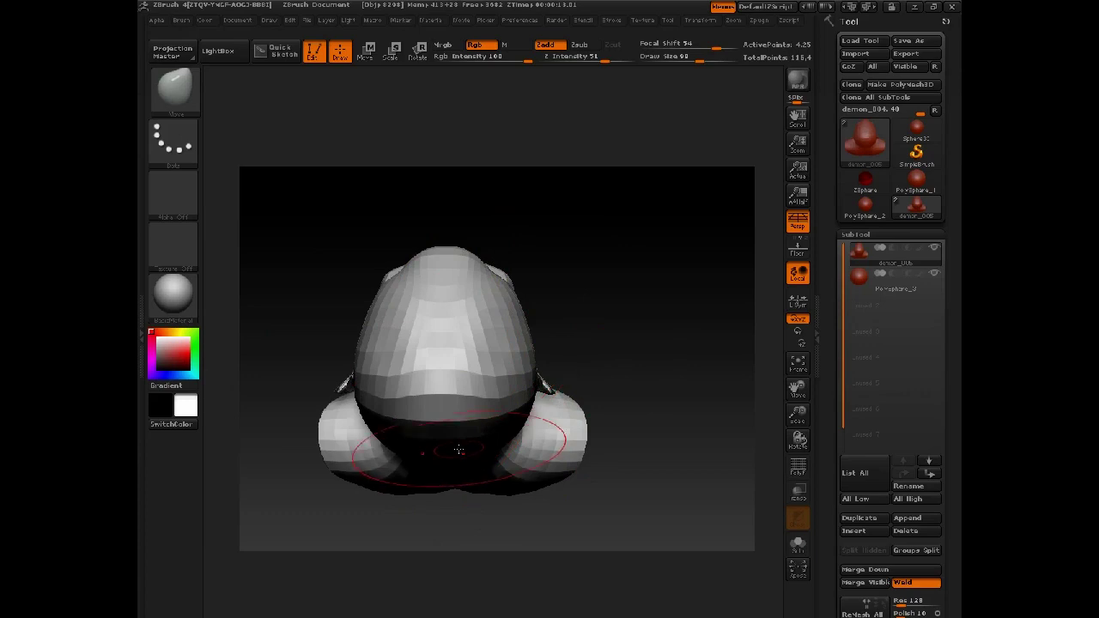
{"action": "left_click_drag", "start_coordinate": [601, 398], "coordinate": [679, 371]}
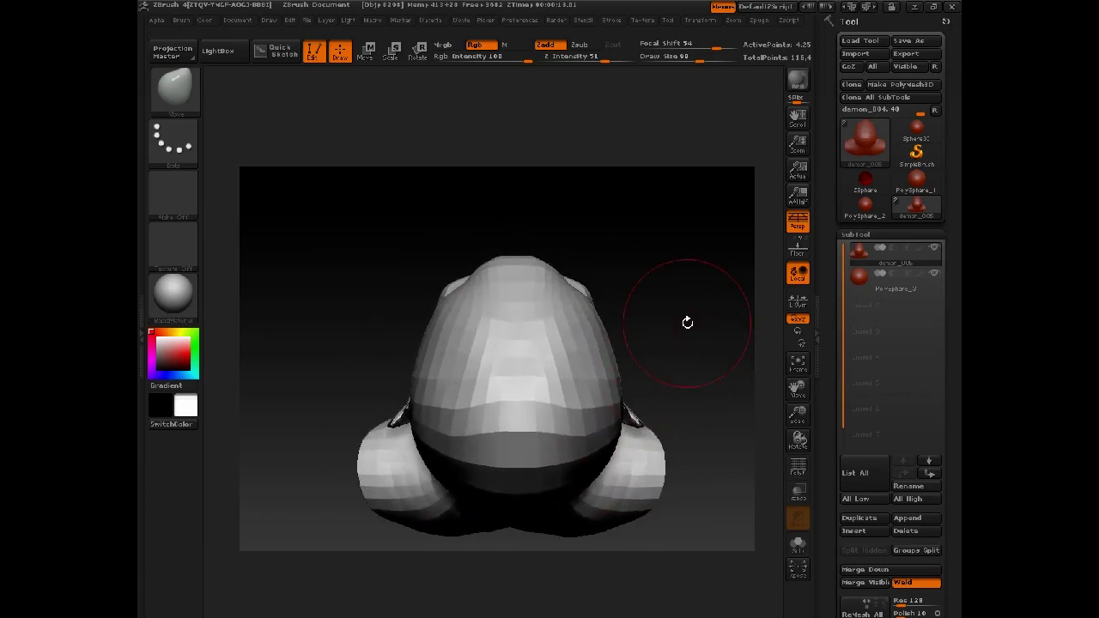
{"action": "key", "text": "p"}
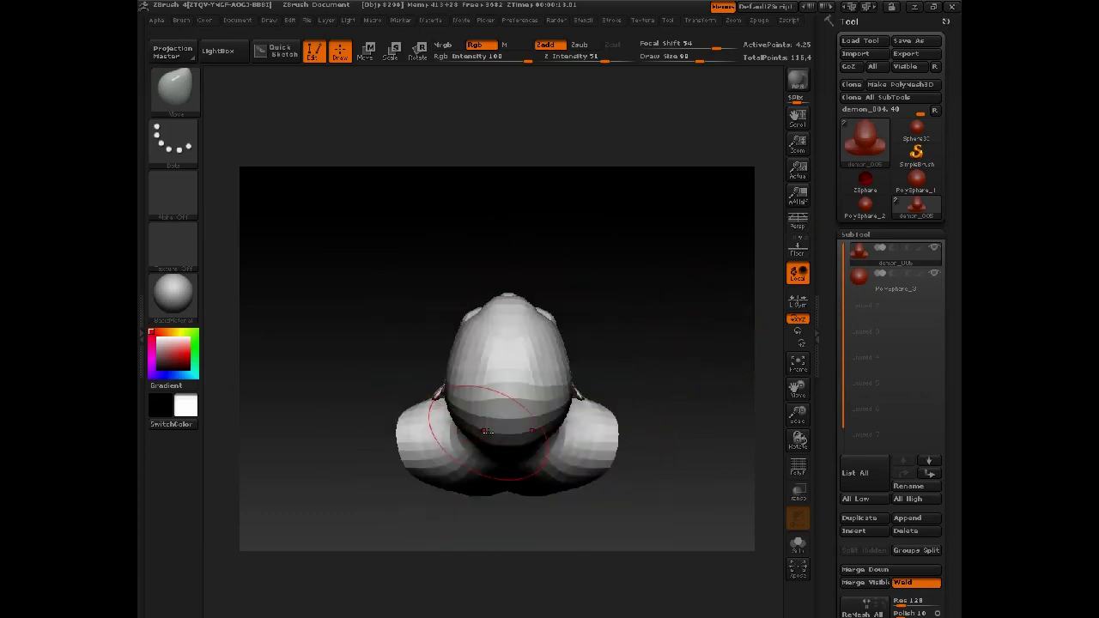
{"action": "key", "text": "p"}
{"action": "left_click_drag", "start_coordinate": [643, 363], "coordinate": [645, 263]}
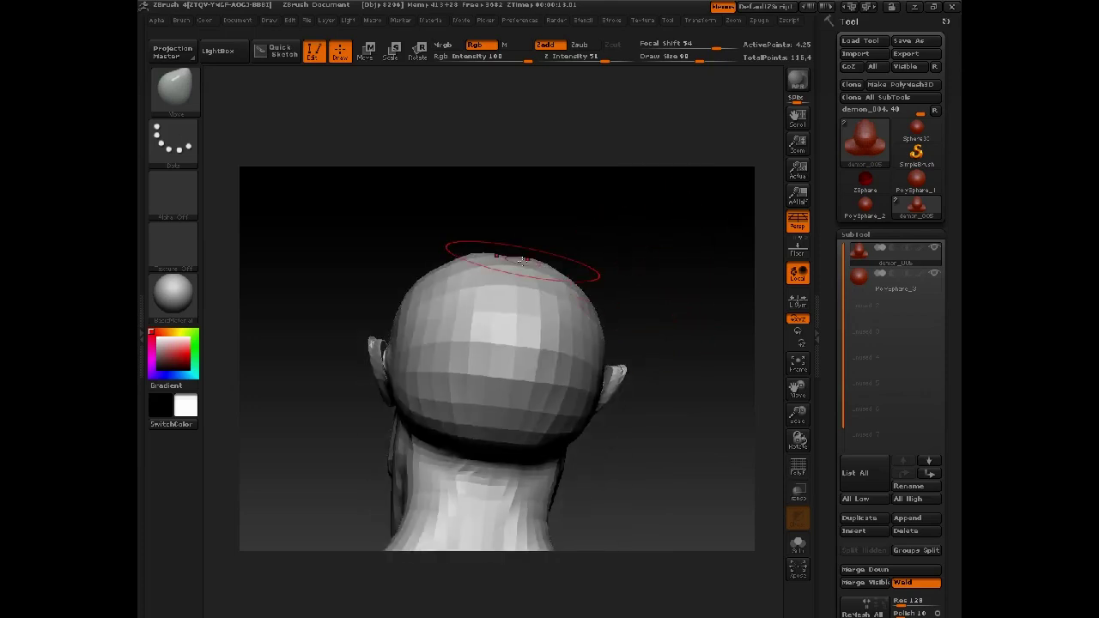
{"action": "left_click_drag", "start_coordinate": [524, 240], "coordinate": [655, 312]}
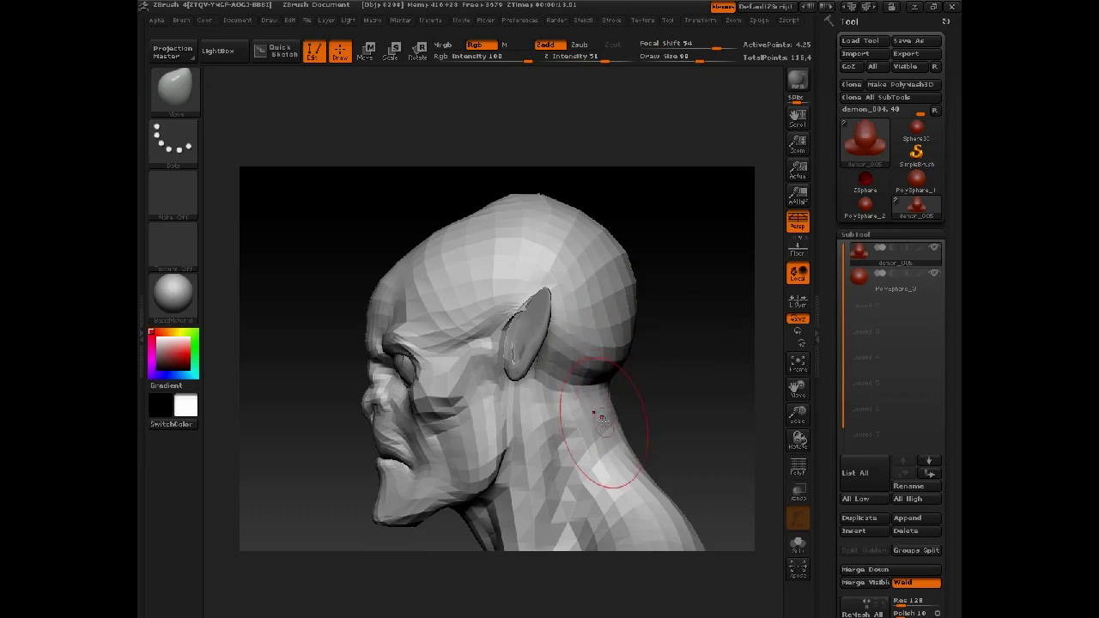
{"action": "left_click_drag", "start_coordinate": [643, 466], "coordinate": [675, 372]}
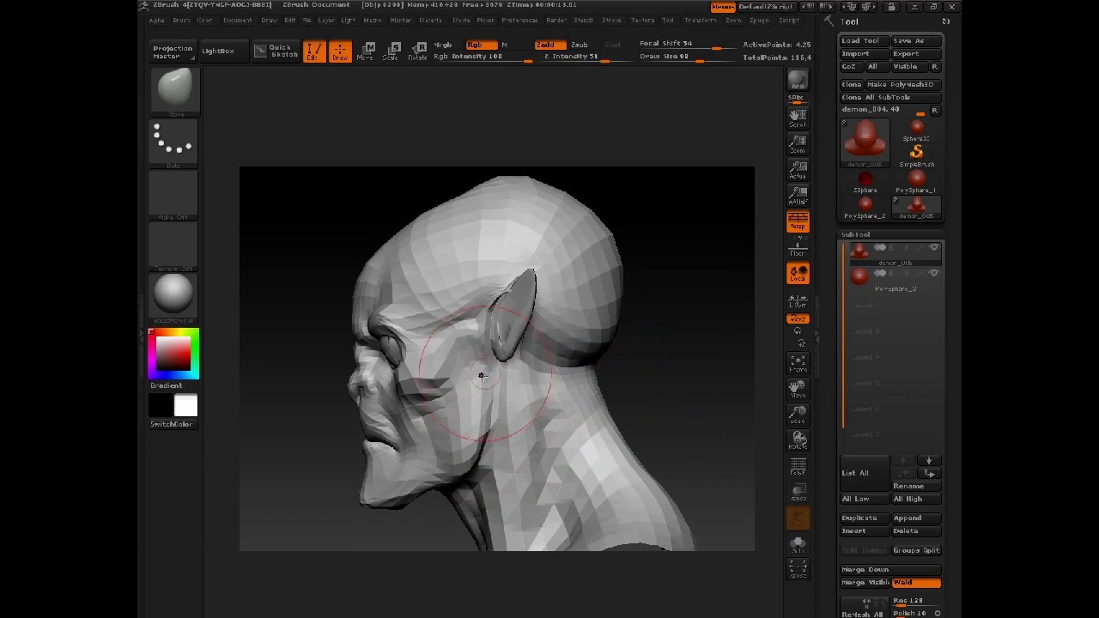
- Adjust the head's profile from both sides with a larger Move brush, and reduce the draw size to 88
{"action": "key", "text": "space"}
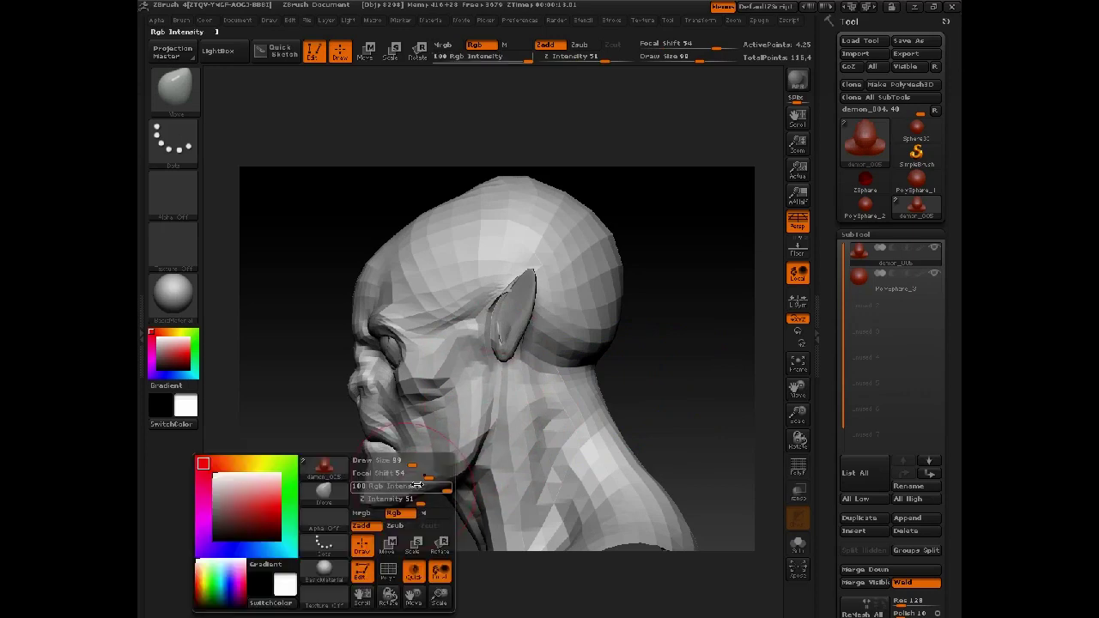
{"action": "left_click_drag", "start_coordinate": [412, 461], "coordinate": [436, 461]}
{"action": "mouse_move", "coordinate": [323, 437]}
{"action": "left_mouse_down", "text": "alt"}
{"action": "mouse_move", "coordinate": [305, 410]}
{"action": "mouse_move", "coordinate": [463, 464]}
{"action": "left_mouse_up", "text": "alt"}
{"action": "left_click_drag", "start_coordinate": [375, 467], "coordinate": [530, 448]}
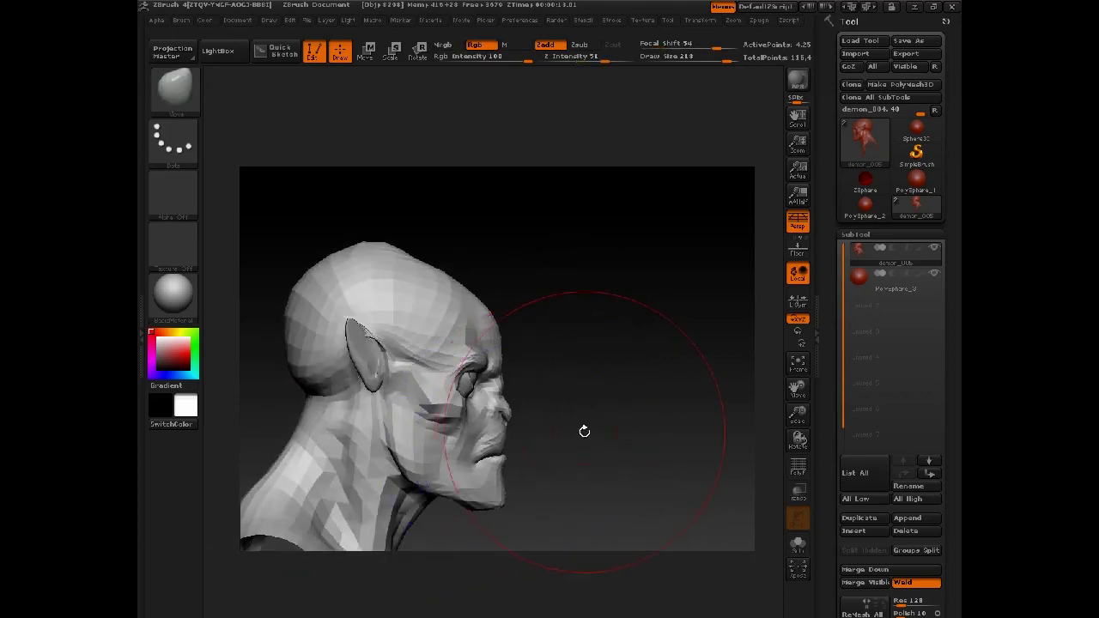
{"action": "key", "text": "space"}
{"action": "left_click_drag", "start_coordinate": [439, 447], "coordinate": [422, 448]}
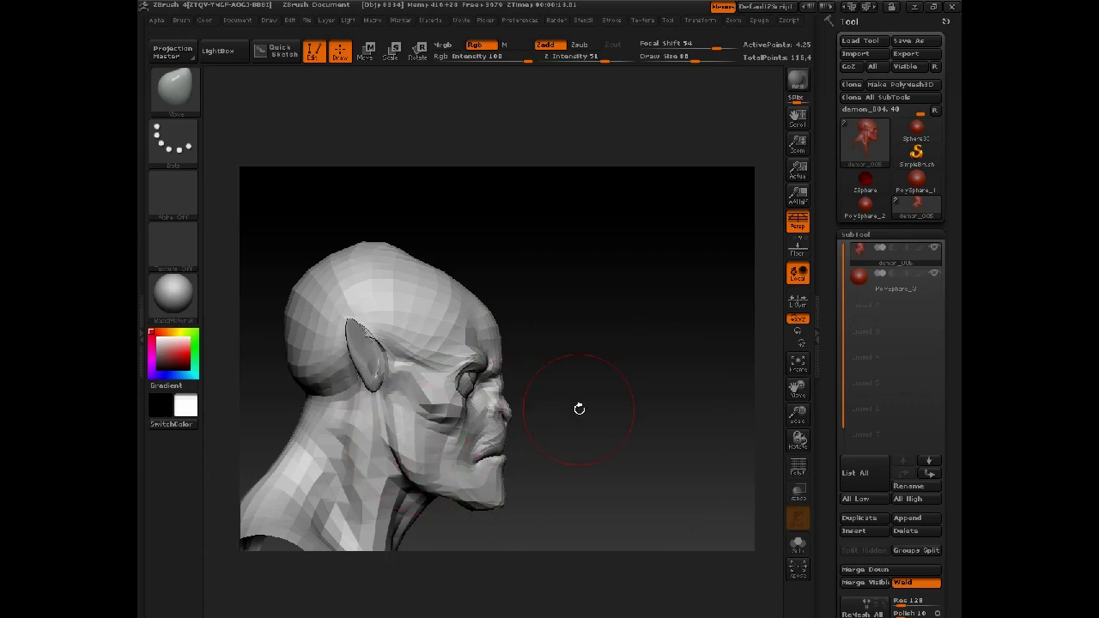
- Refine the jaw and neck area below the ear with the Move brush at draw size 41
{"action": "mouse_move", "coordinate": [578, 409]}
{"action": "left_mouse_down", "text": "alt"}
{"action": "mouse_move", "coordinate": [608, 353]}
{"action": "mouse_move", "coordinate": [667, 339]}
{"action": "mouse_move", "coordinate": [668, 348]}
{"action": "left_mouse_up", "text": "alt"}
{"action": "key", "text": "space"}
{"action": "left_click_drag", "start_coordinate": [478, 376], "coordinate": [465, 376]}
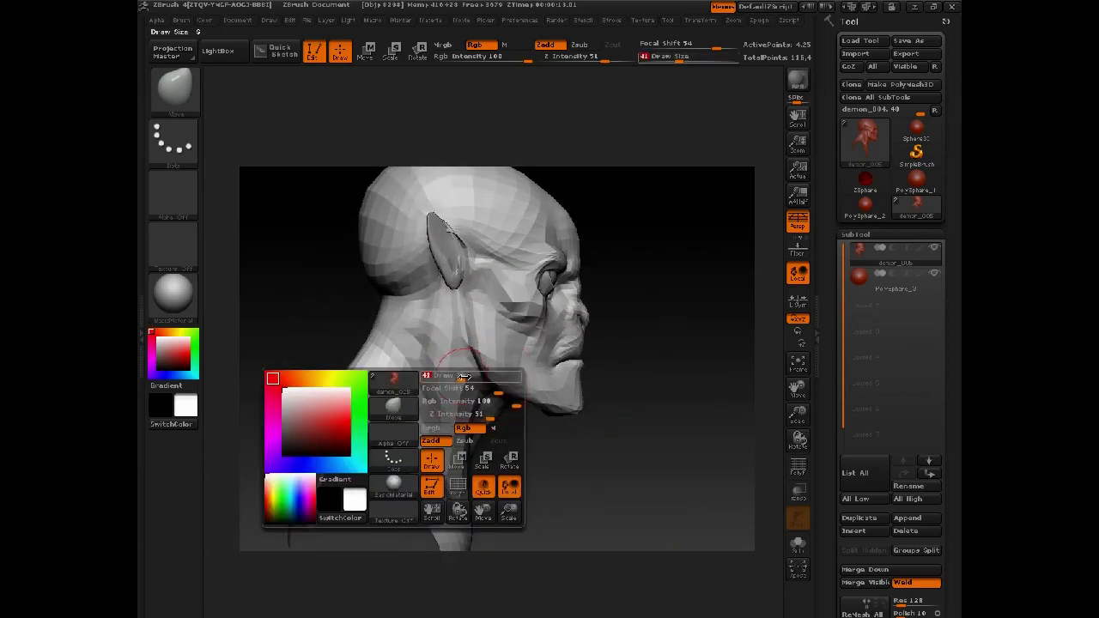
{"action": "left_click_drag", "start_coordinate": [537, 439], "coordinate": [467, 444]}
- Adjust the ears' angle and their attachment to the head from the front and back with the Move brush at draw size 113
{"action": "mouse_move", "coordinate": [701, 360]}
{"action": "left_mouse_down", "text": "alt"}
{"action": "mouse_move", "coordinate": [640, 398]}
{"action": "mouse_move", "coordinate": [655, 378]}
{"action": "mouse_move", "coordinate": [664, 413]}
{"action": "mouse_move", "coordinate": [641, 397]}
{"action": "left_mouse_up", "text": "alt"}
{"action": "key", "text": "space"}
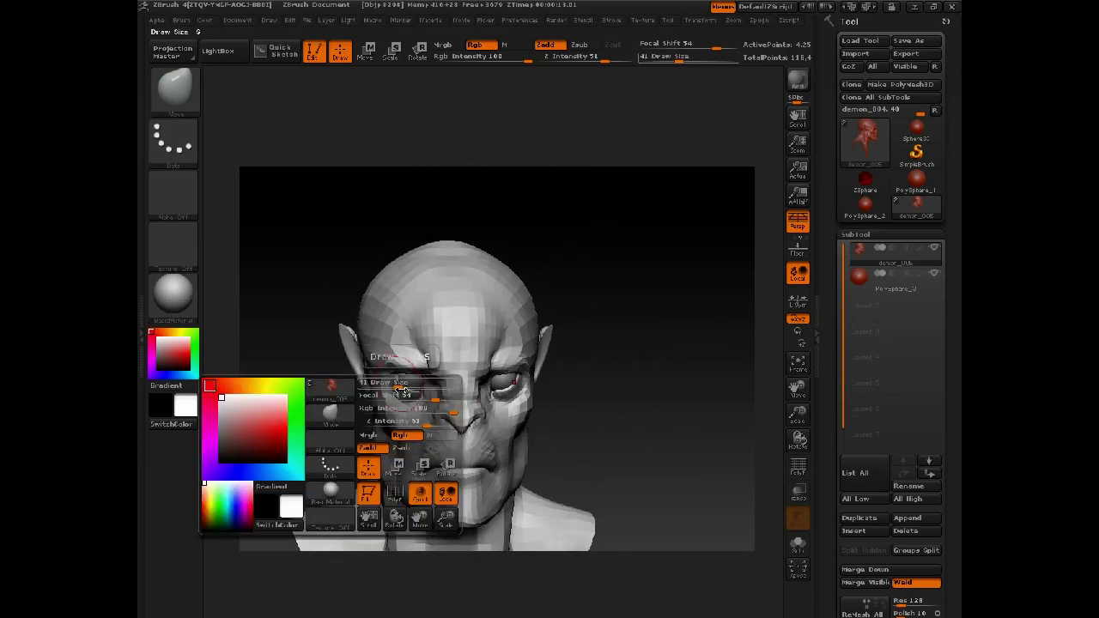
{"action": "left_click_drag", "start_coordinate": [389, 388], "coordinate": [404, 388]}
{"action": "mouse_move", "coordinate": [300, 405]}
{"action": "left_mouse_down"}
{"action": "mouse_move", "coordinate": [320, 408]}
{"action": "mouse_move", "coordinate": [357, 359]}
{"action": "left_mouse_up"}
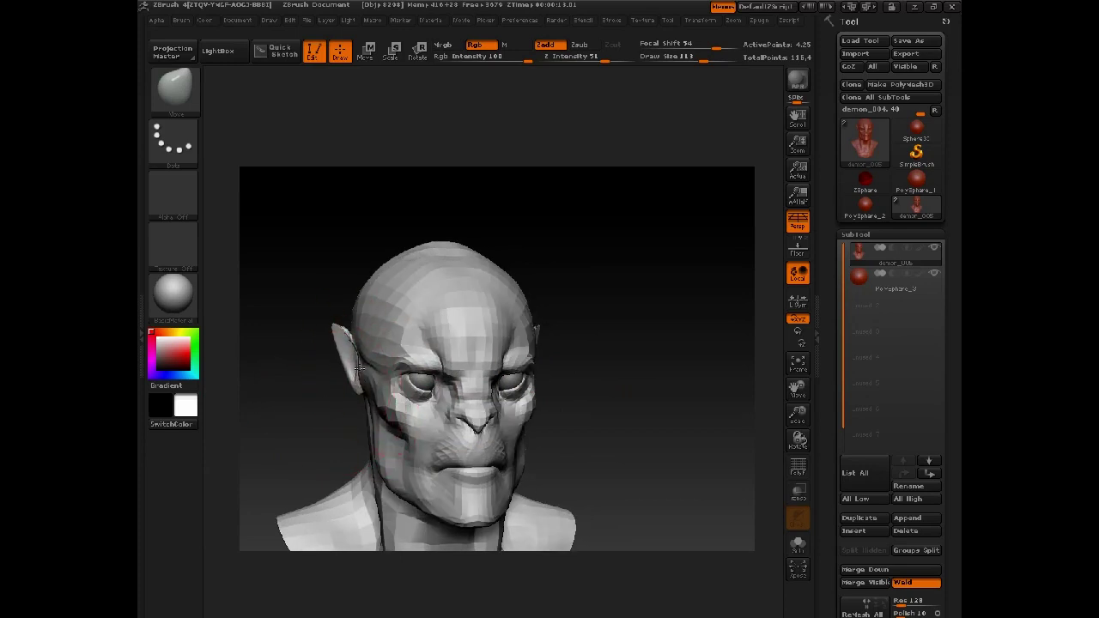
{"action": "left_click_drag", "start_coordinate": [308, 383], "coordinate": [489, 378]}
{"action": "left_click_drag", "start_coordinate": [366, 346], "coordinate": [371, 343]}
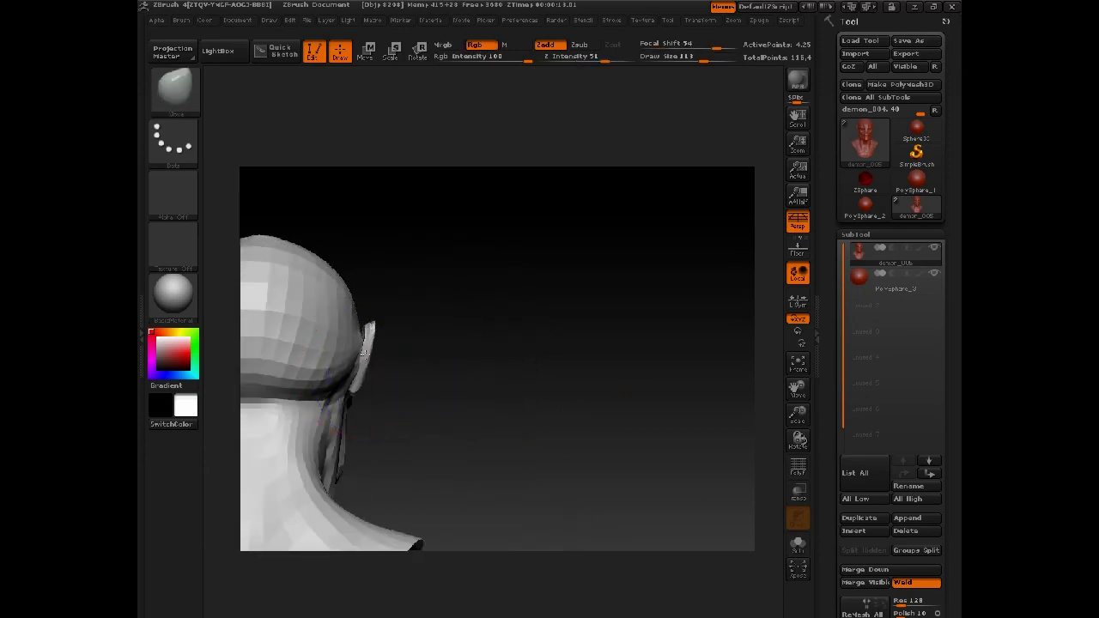
{"action": "left_click_drag", "start_coordinate": [351, 391], "coordinate": [357, 384]}
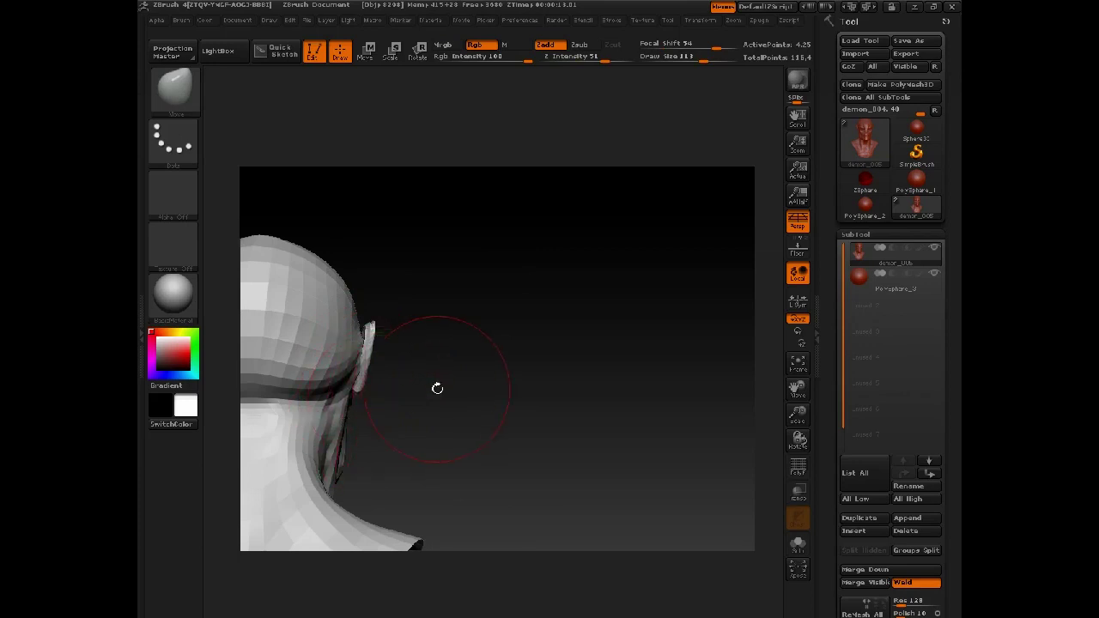
{"action": "left_click_drag", "start_coordinate": [437, 388], "coordinate": [399, 402]}
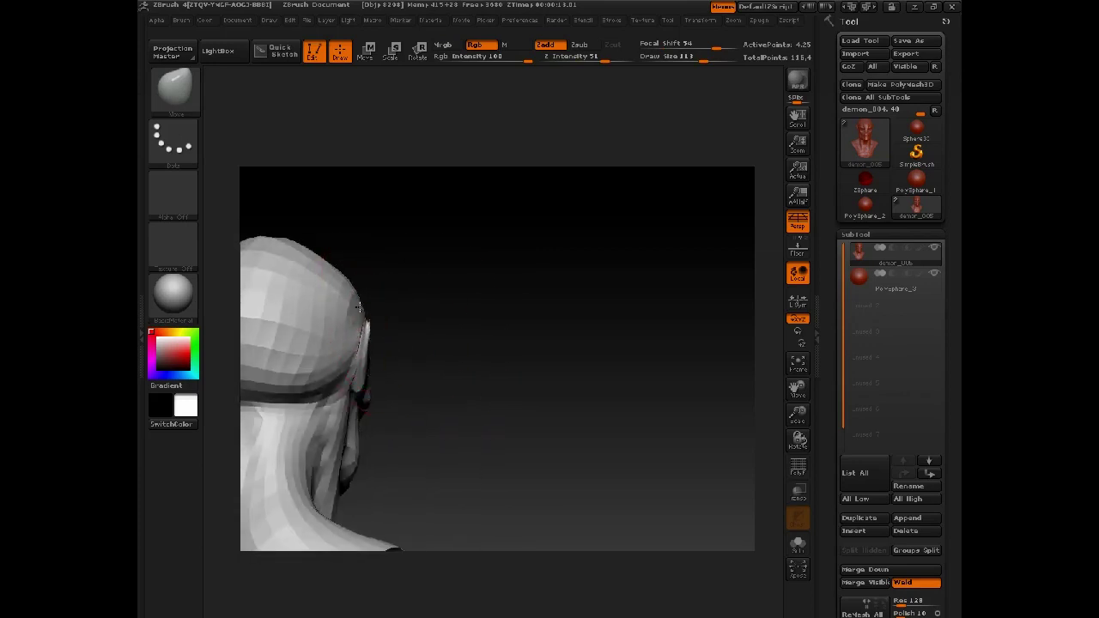
{"action": "left_click_drag", "start_coordinate": [442, 311], "coordinate": [316, 317]}
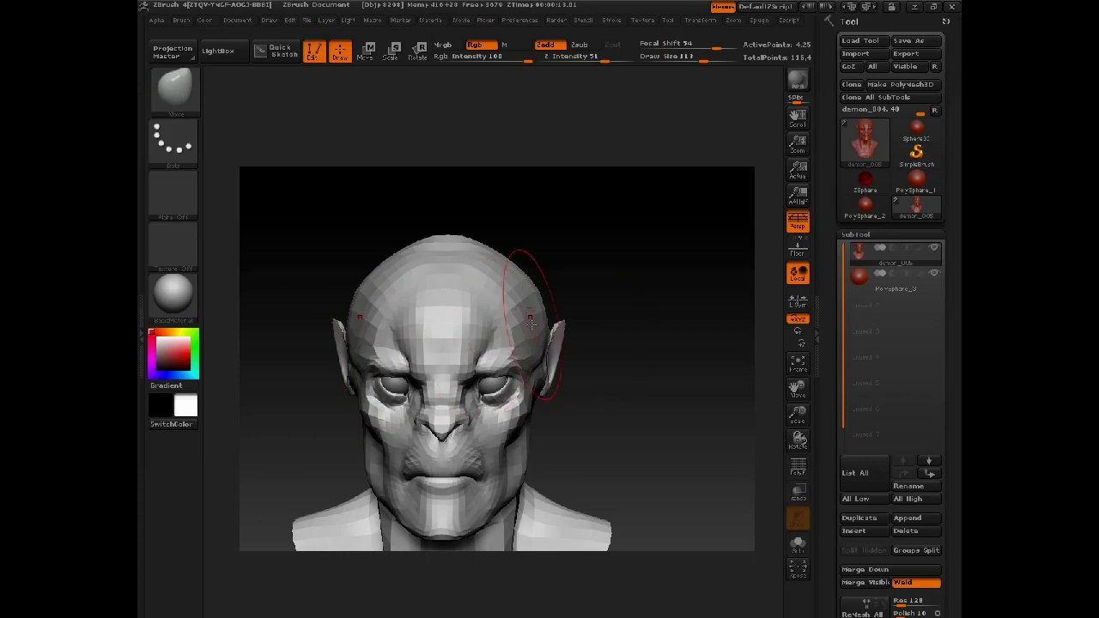
- Refine the side of the head where the ear attaches with the Move brush at draw size 72
{"action": "key", "text": "space"}
{"action": "left_click_drag", "start_coordinate": [533, 323], "coordinate": [522, 323]}
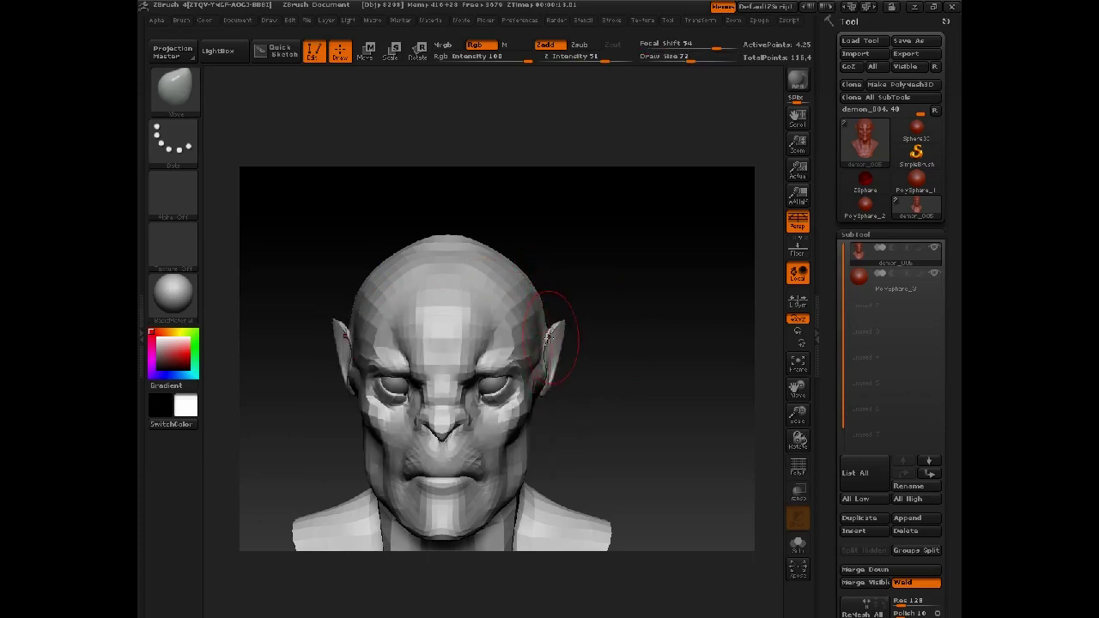
{"action": "mouse_move", "coordinate": [601, 370]}
{"action": "left_mouse_down"}
{"action": "mouse_move", "coordinate": [526, 380]}
{"action": "mouse_move", "coordinate": [538, 387]}
{"action": "left_mouse_up"}
- Adjust the back of the skull behind the ear with the Move brush at draw size 50, and smooth it at intensity 10
{"action": "key", "text": "space"}
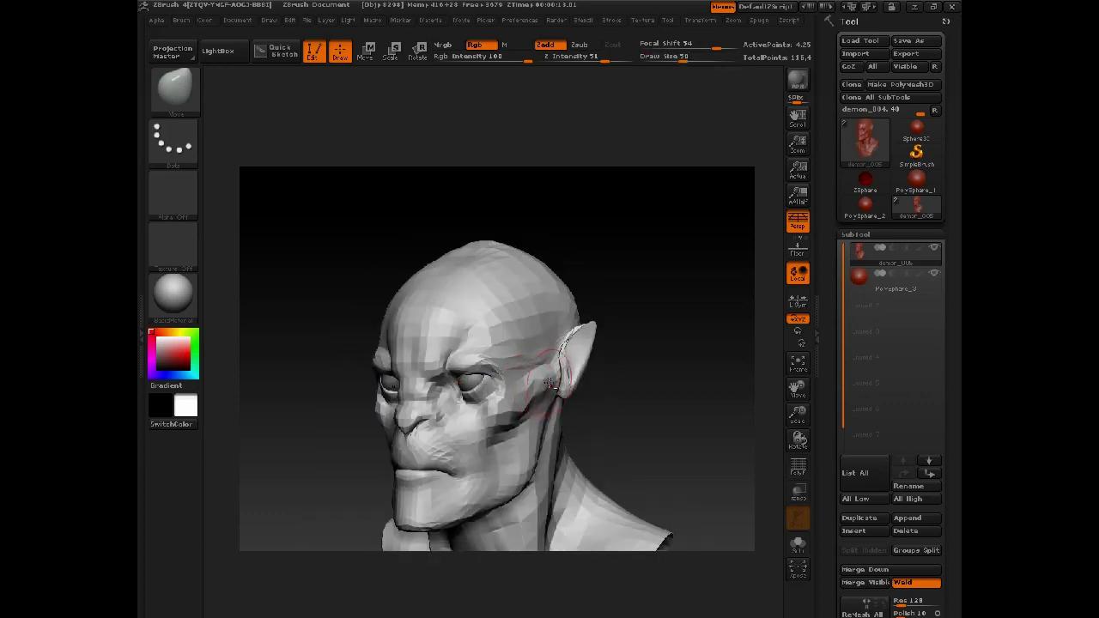
{"action": "left_click_drag", "start_coordinate": [721, 379], "coordinate": [527, 328]}
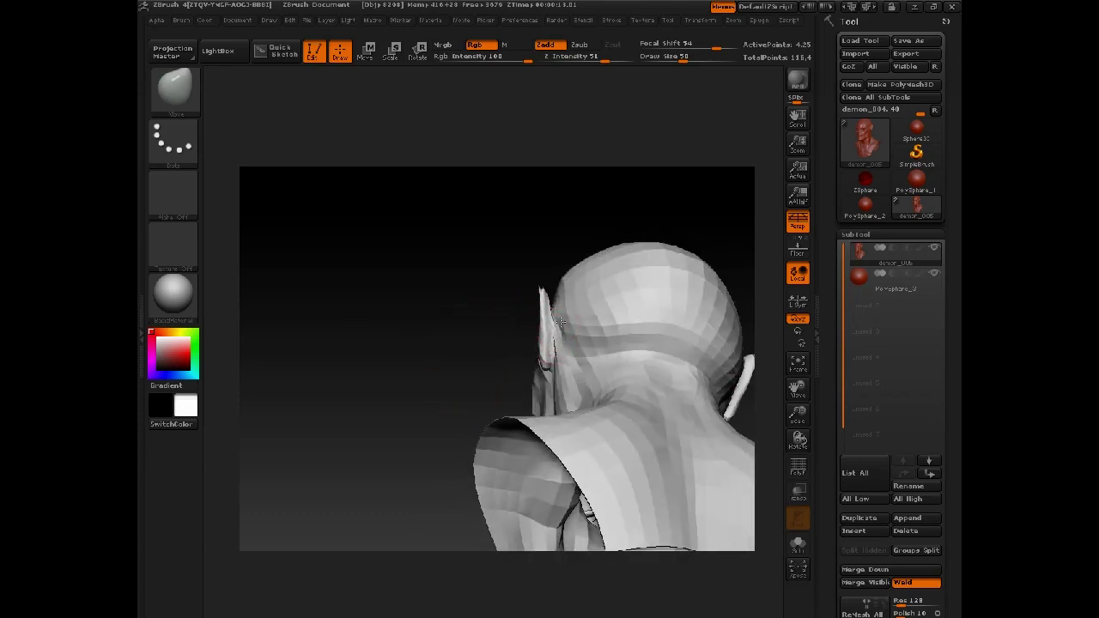
{"action": "left_click_drag", "start_coordinate": [532, 321], "coordinate": [565, 278]}
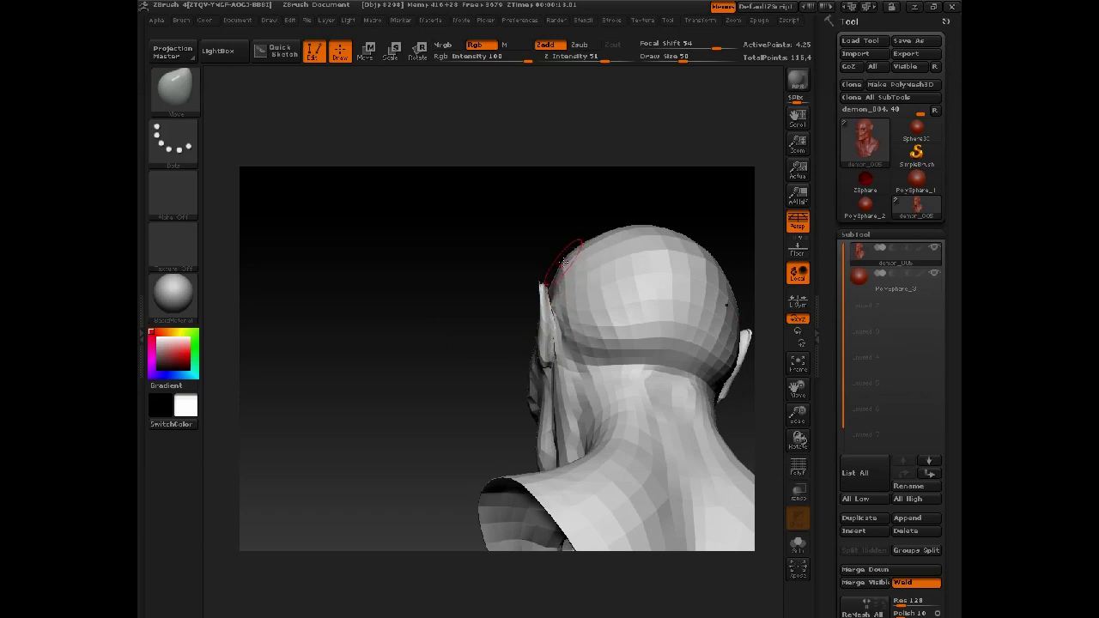
{"action": "key", "text": "shift"}
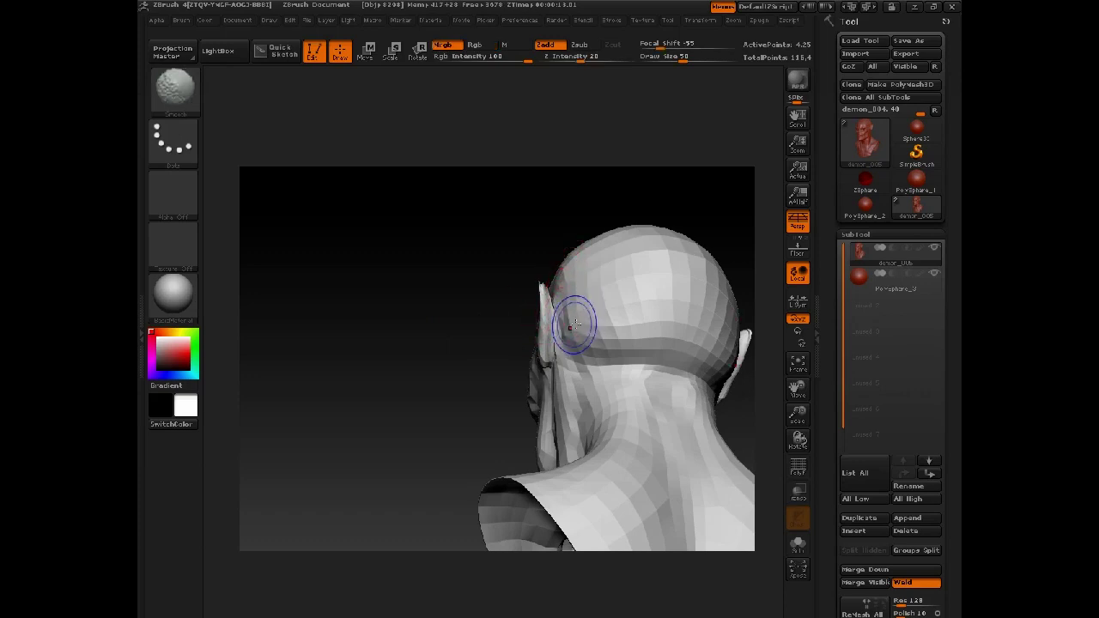
{"action": "key", "text": "space"}
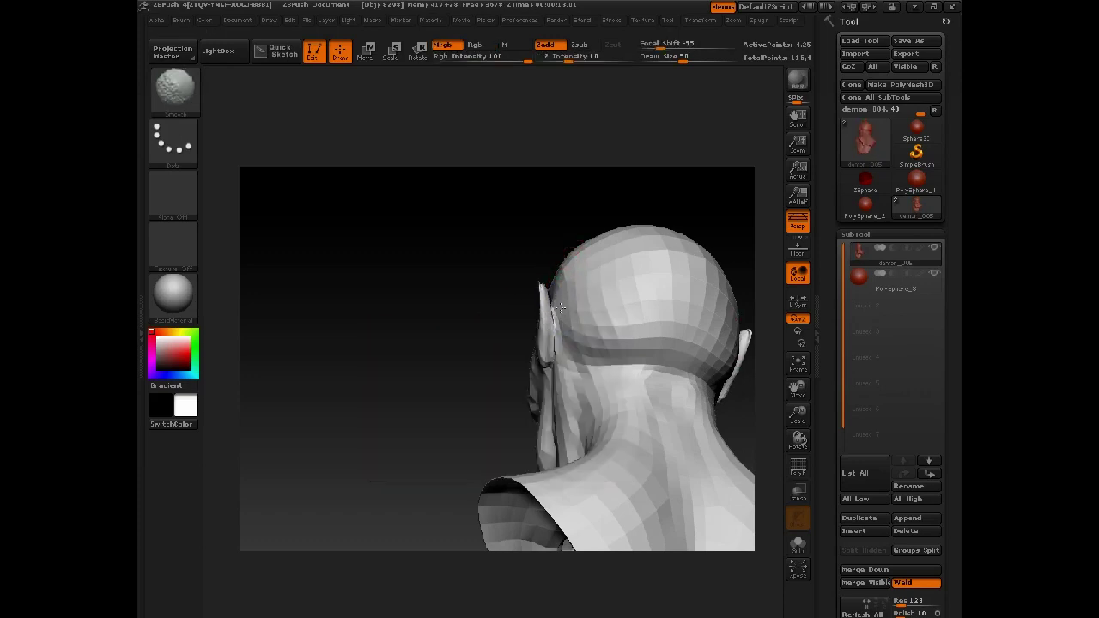
- Try to move the eye sockets outward from the front with the Move brush at draw size 113
{"action": "left_click_drag", "start_coordinate": [435, 314], "coordinate": [519, 331]}
{"action": "mouse_move", "coordinate": [606, 336]}
{"action": "left_mouse_down"}
{"action": "mouse_move", "coordinate": [670, 348]}
{"action": "mouse_move", "coordinate": [613, 321]}
{"action": "mouse_move", "coordinate": [608, 346]}
{"action": "left_mouse_up"}
{"action": "key", "text": "space"}
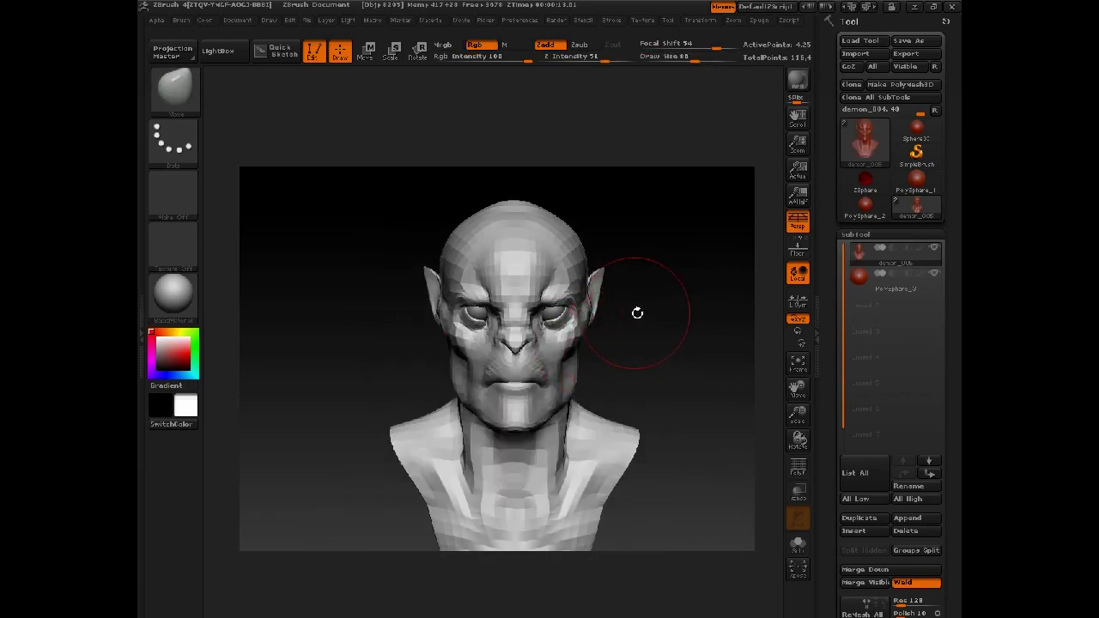
{"action": "key", "text": "space"}
{"action": "left_click_drag", "start_coordinate": [537, 318], "coordinate": [569, 316]}
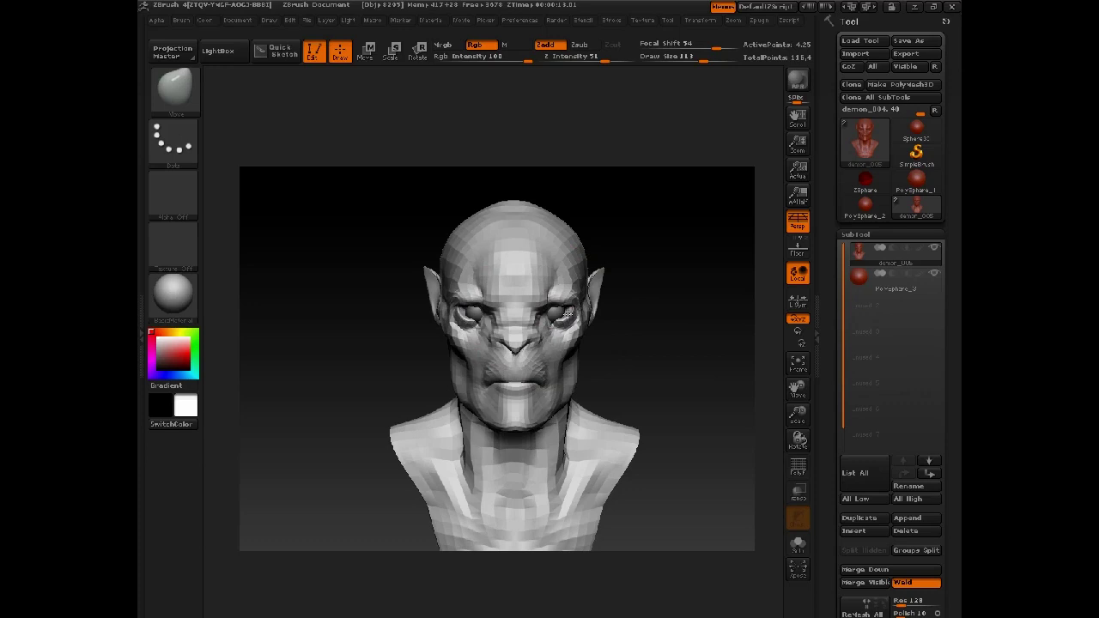
{"action": "key", "text": "ctrl+z"}
- Mask the centre of the face and move the eye sockets outward with the Move brush at draw size 88
{"action": "key", "text": "space"}
{"action": "mouse_move", "coordinate": [525, 319]}
{"action": "left_mouse_down"}
{"action": "mouse_move", "coordinate": [510, 317]}
{"action": "mouse_move", "coordinate": [510, 342]}
{"action": "mouse_move", "coordinate": [513, 228]}
{"action": "mouse_move", "coordinate": [511, 267]}
{"action": "mouse_move", "coordinate": [565, 307]}
{"action": "mouse_move", "coordinate": [564, 319]}
{"action": "left_mouse_up"}
{"action": "key", "text": "space"}
{"action": "key", "text": "space"}
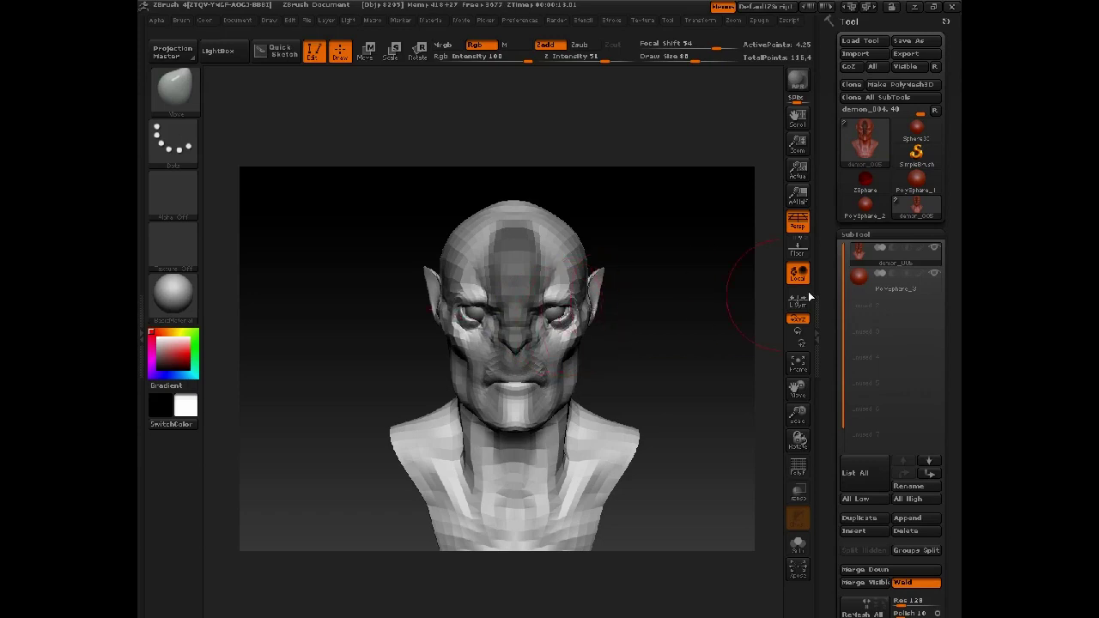
- Adjust the eyeballs in the PolySphere_3 subtool to the wider sockets, and reselect the demon_005 subtool
{"action": "left_click", "coordinate": [859, 279]}
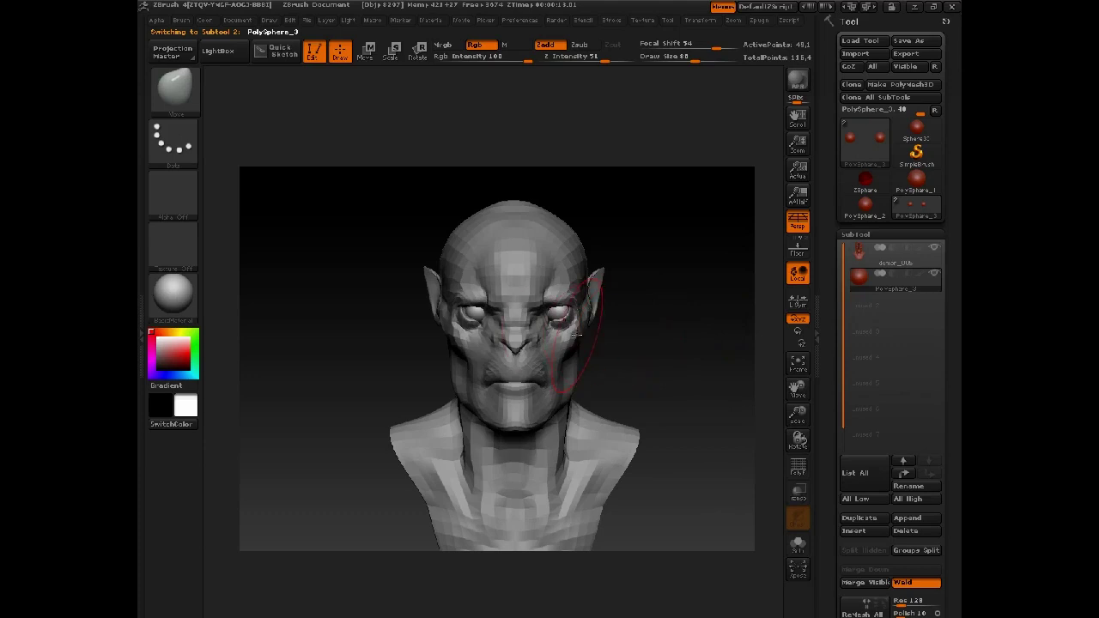
{"action": "key", "text": "ctrl+z"}
{"action": "left_click", "coordinate": [897, 257]}
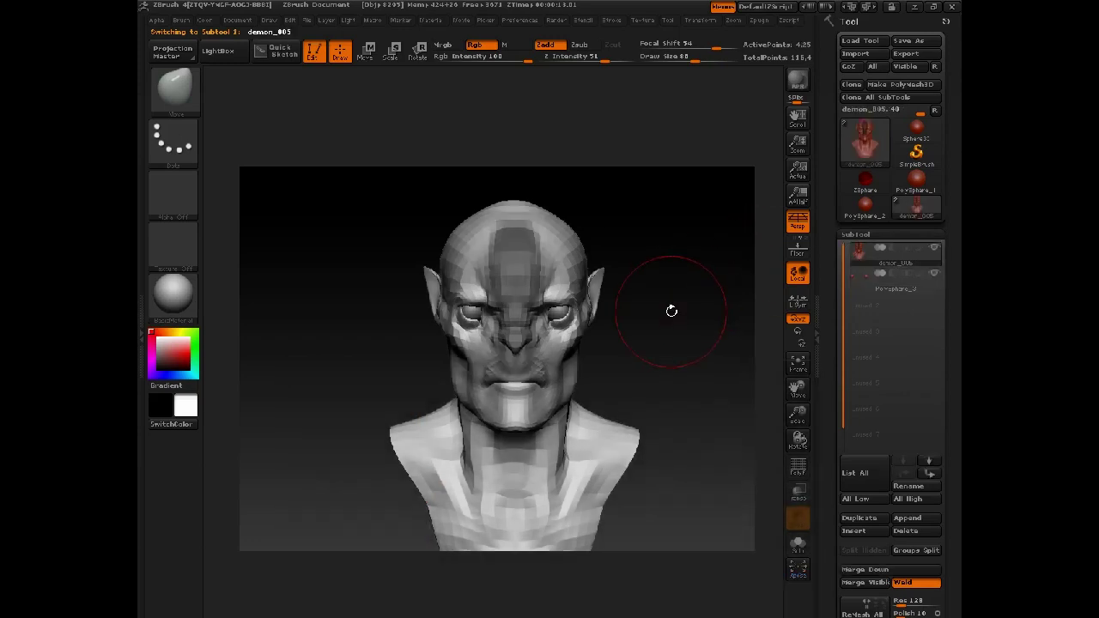
- Try to raise the brow and eye sockets with the Move brush at draw size 127
{"action": "mouse_move", "coordinate": [692, 305]}
{"action": "left_mouse_down"}
{"action": "mouse_move", "coordinate": [680, 315]}
{"action": "mouse_move", "coordinate": [709, 355]}
{"action": "mouse_move", "coordinate": [707, 246]}
{"action": "left_mouse_up"}
{"action": "left_click_drag", "start_coordinate": [707, 246], "coordinate": [697, 430], "text": "alt"}
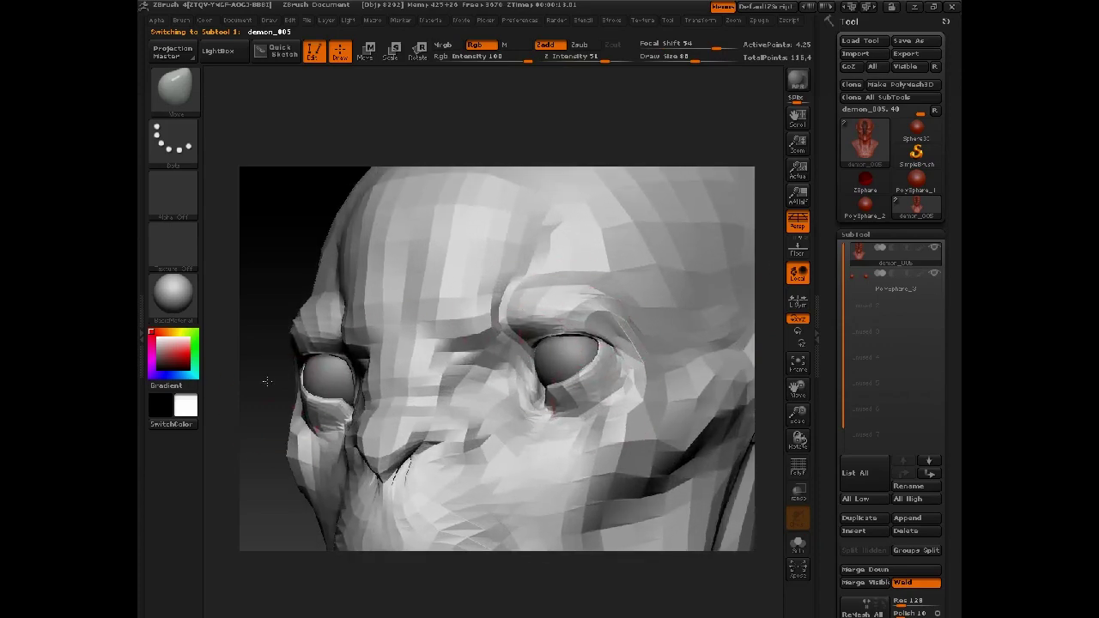
{"action": "left_click_drag", "start_coordinate": [266, 380], "coordinate": [326, 308], "text": "alt"}
{"action": "key", "text": "space"}
{"action": "mouse_move", "coordinate": [550, 374]}
{"action": "left_mouse_down"}
{"action": "mouse_move", "coordinate": [561, 373]}
{"action": "mouse_move", "coordinate": [564, 332]}
{"action": "left_mouse_up"}
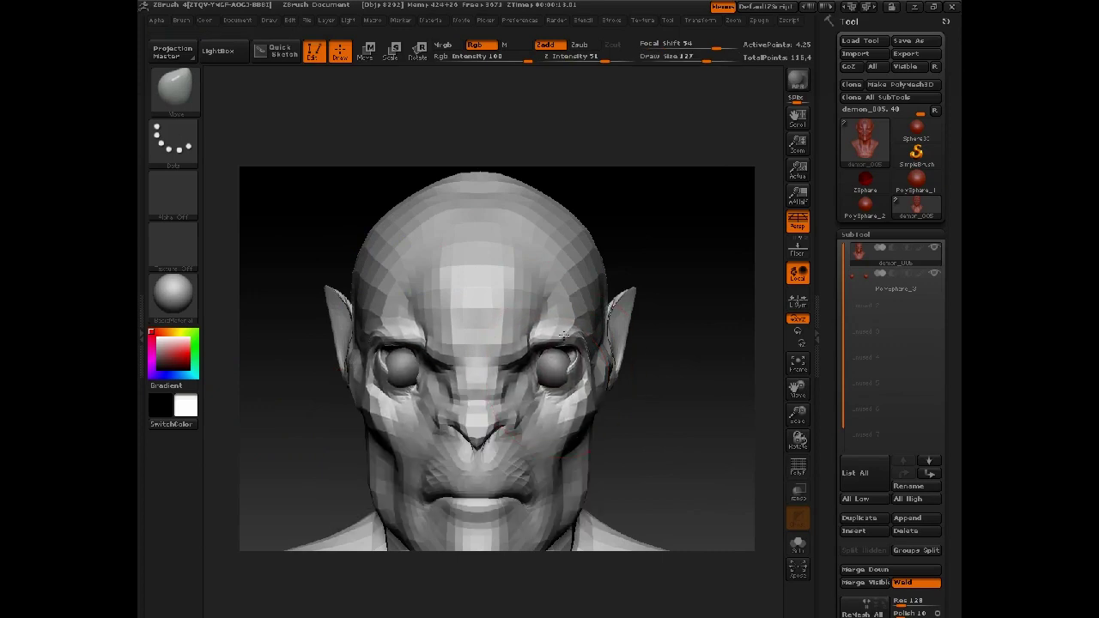
{"action": "key", "text": "ctrl+z"}
- Raise the area around the eyes from the front with the Move brush, and reduce the draw size to 65
{"action": "left_click_drag", "start_coordinate": [675, 375], "coordinate": [628, 344], "text": "alt"}
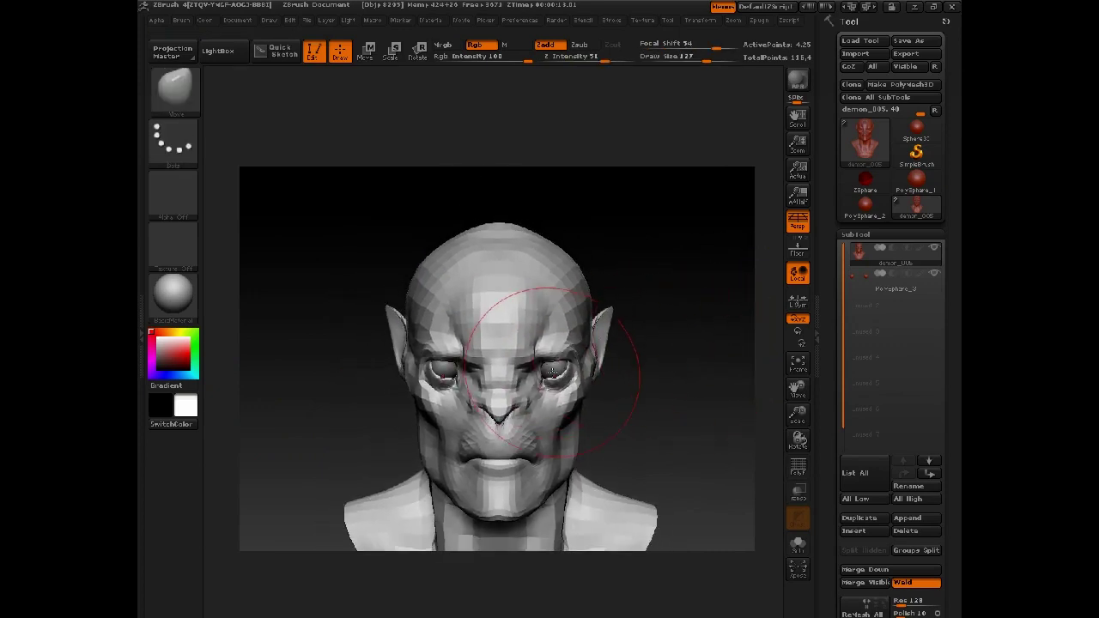
{"action": "left_click_drag", "start_coordinate": [553, 372], "coordinate": [558, 342]}
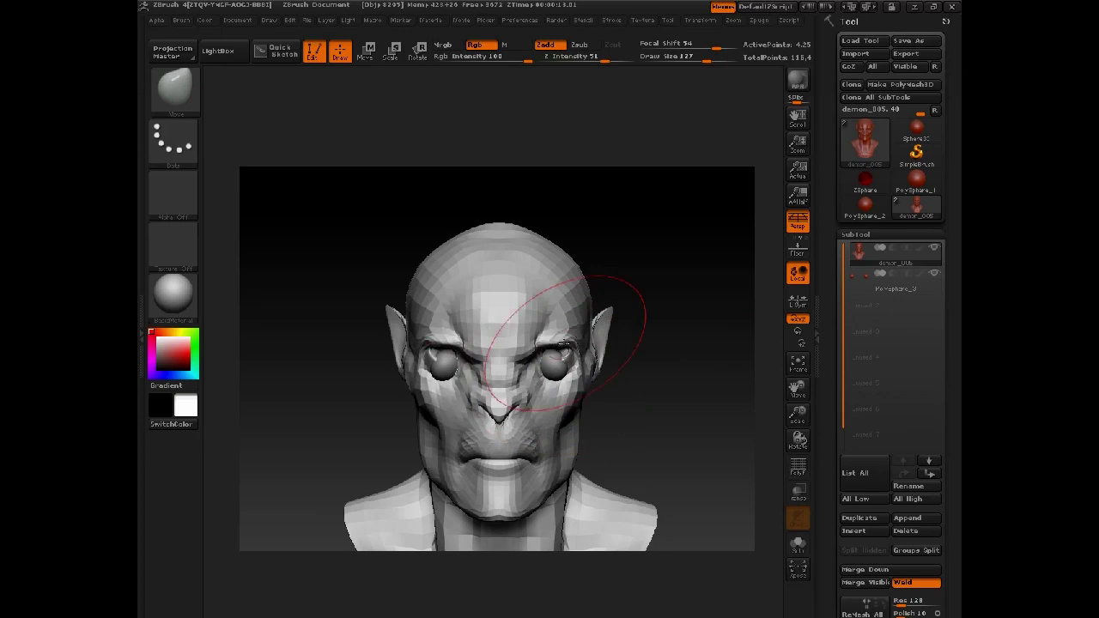
{"action": "mouse_move", "coordinate": [655, 353]}
{"action": "left_mouse_down"}
{"action": "mouse_move", "coordinate": [635, 354]}
{"action": "mouse_move", "coordinate": [664, 348]}
{"action": "mouse_move", "coordinate": [662, 322]}
{"action": "mouse_move", "coordinate": [569, 325]}
{"action": "left_mouse_up"}
{"action": "key", "text": "space"}
{"action": "key", "text": "space"}
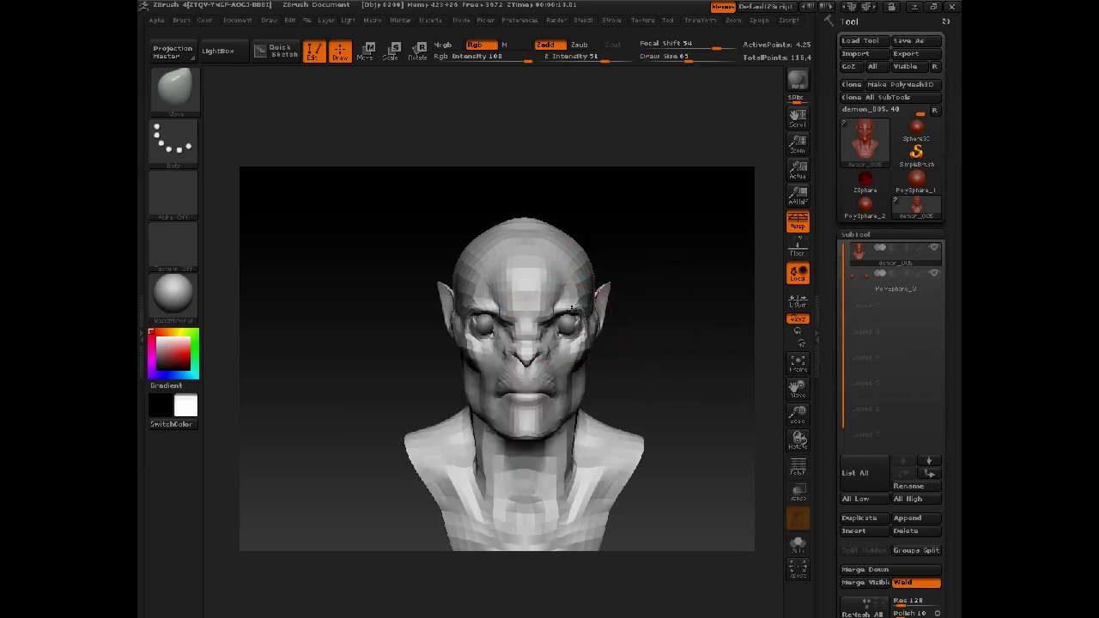
- Check the PolySphere_3 eyeballs against the raised sockets, and return to the demon_005 head
{"action": "left_click", "coordinate": [853, 287]}
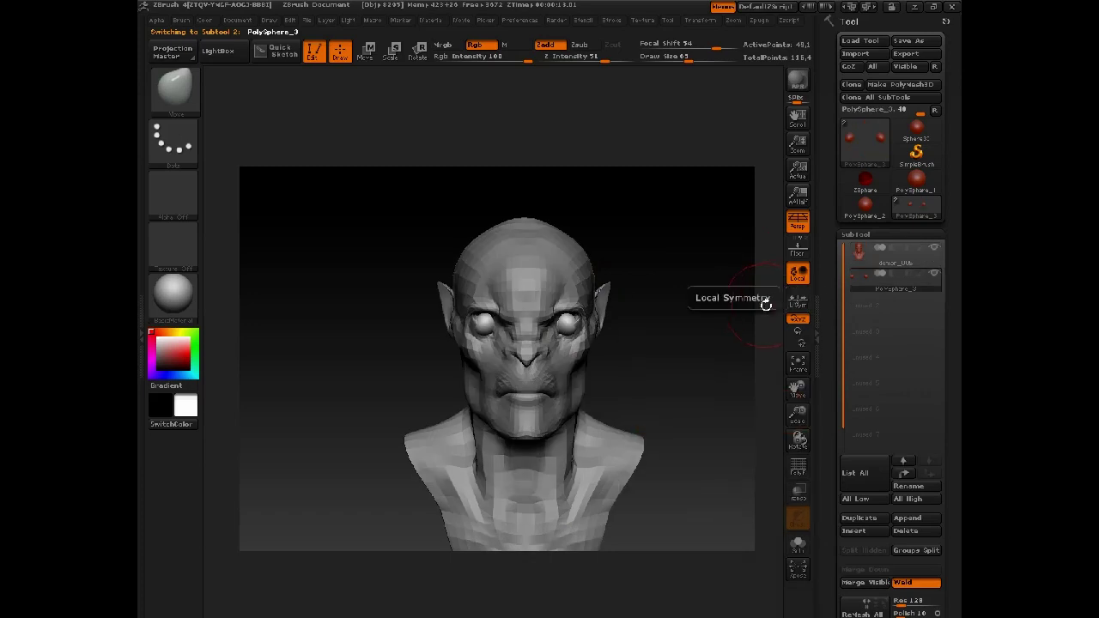
{"action": "left_click_drag", "start_coordinate": [755, 318], "coordinate": [757, 326], "text": "ctrl"}
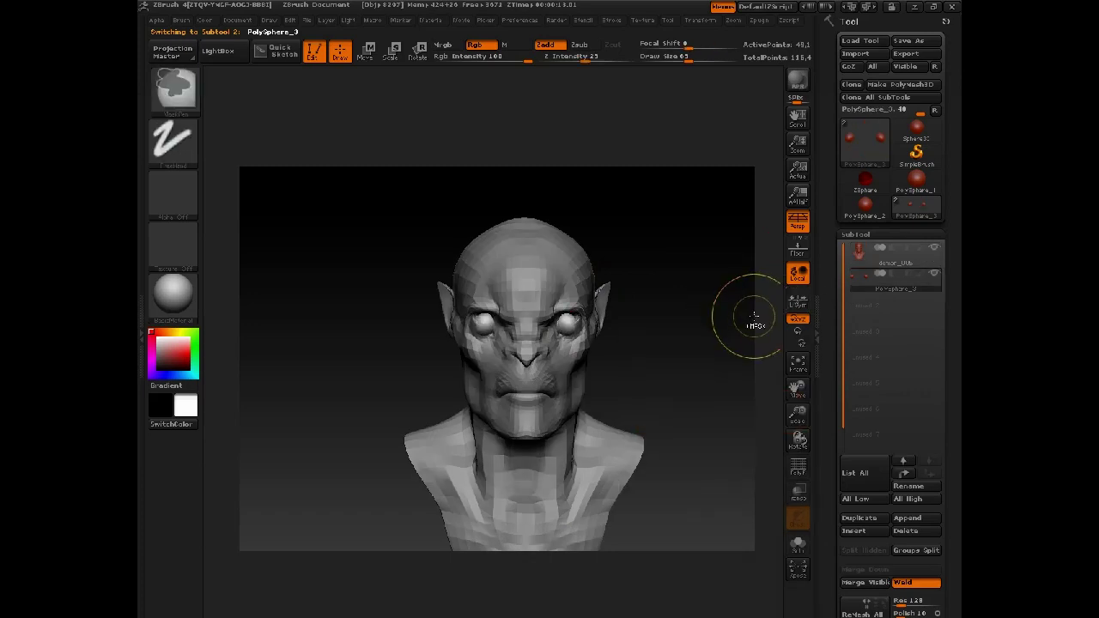
{"action": "left_click", "coordinate": [857, 261]}
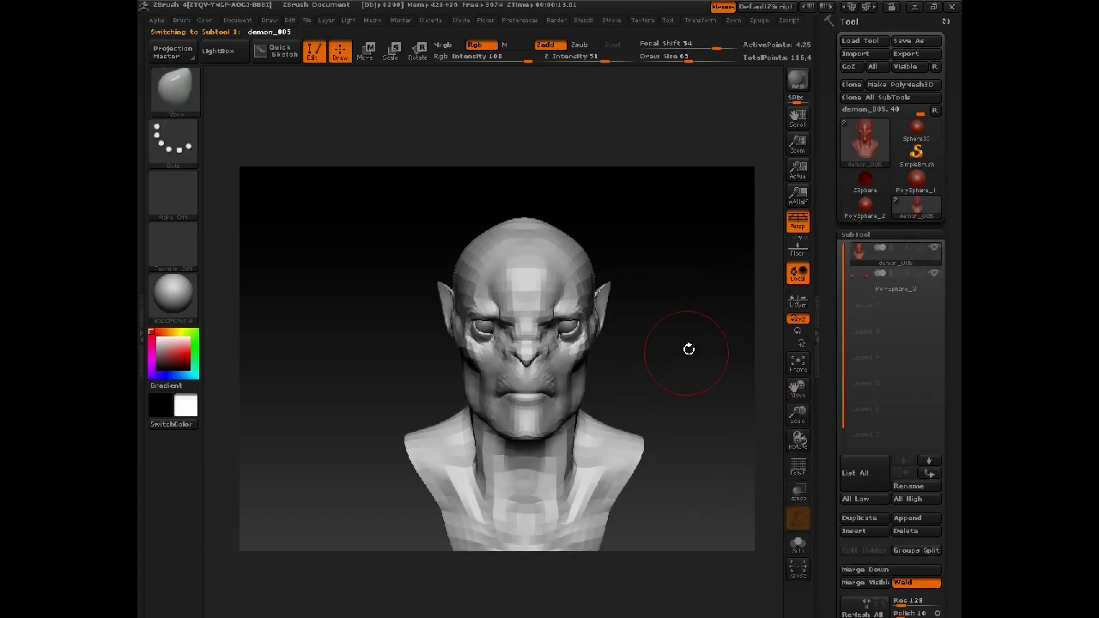
- Mask the centre of the face with a soft edge, and reshape the eye sockets with the Move brush at draw size 61
{"action": "left_click_drag", "start_coordinate": [687, 351], "coordinate": [678, 319]}
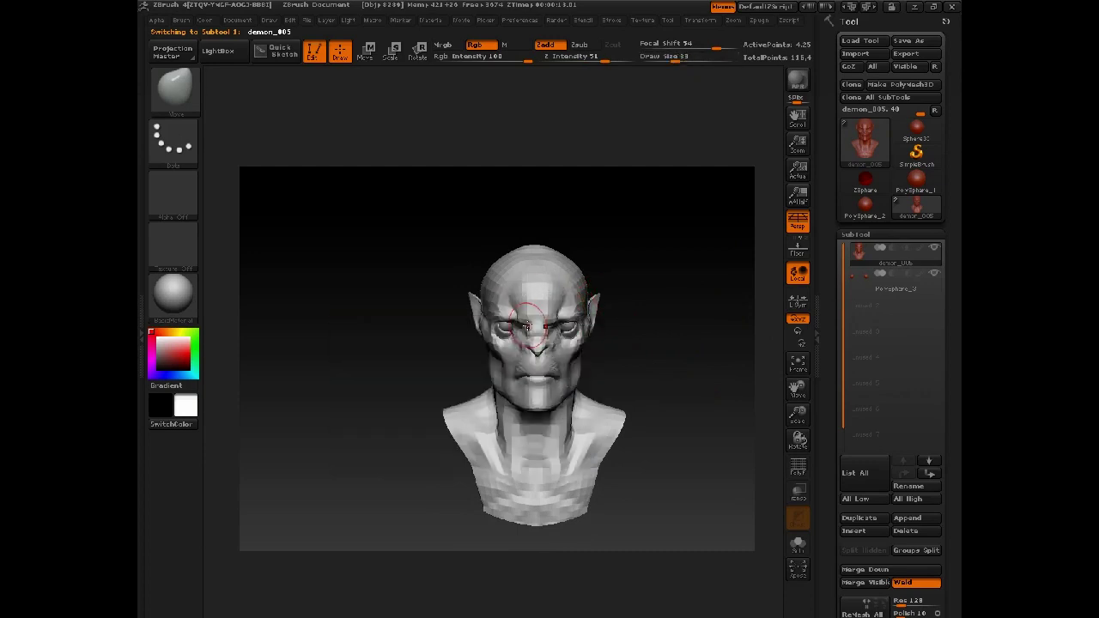
{"action": "key", "text": "ctrl"}
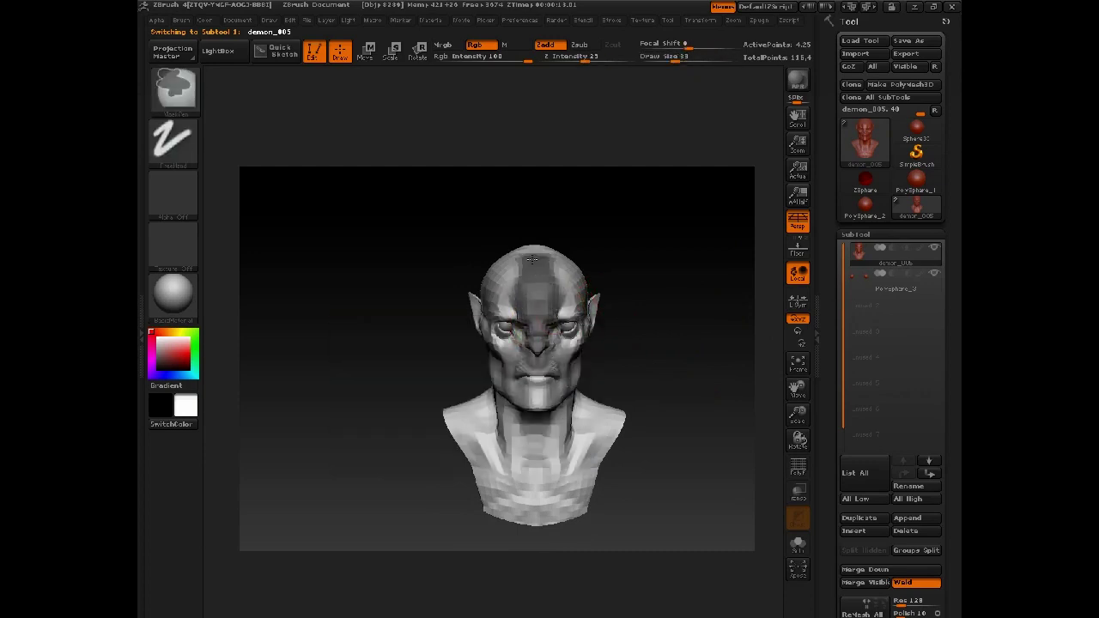
{"action": "key", "text": "space"}
{"action": "left_click_drag", "start_coordinate": [563, 308], "coordinate": [573, 307]}
{"action": "left_click", "coordinate": [538, 334], "text": "ctrl"}
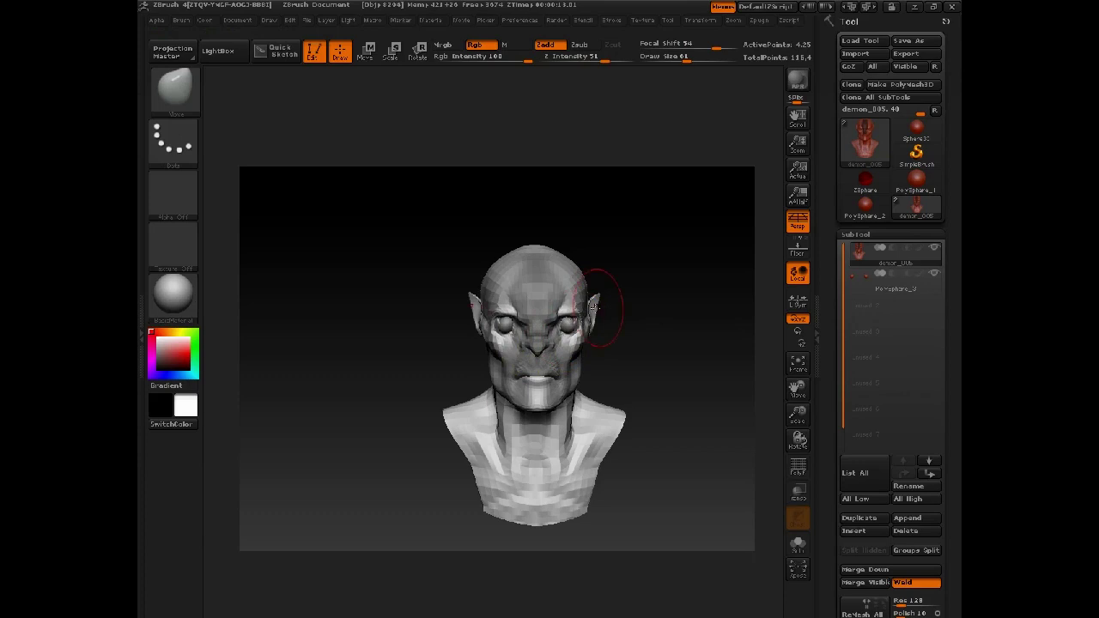
- Select the PolySphere_3 eyeballs and fit them into the reshaped eye sockets
{"action": "left_click", "coordinate": [858, 285]}
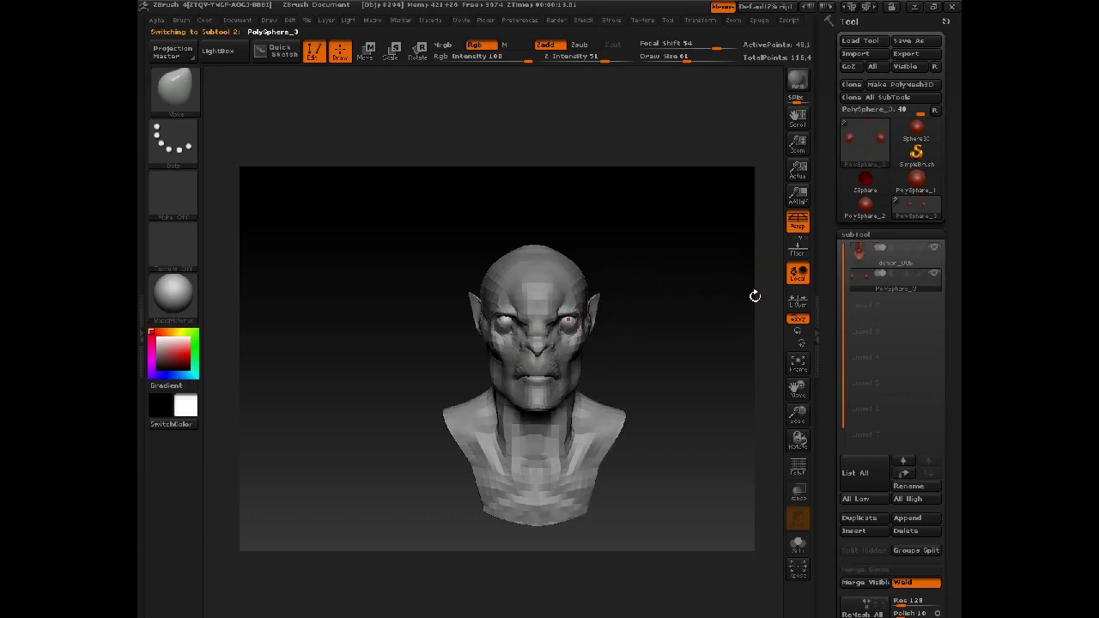
{"action": "left_click_drag", "start_coordinate": [696, 264], "coordinate": [679, 461]}
{"action": "mouse_move", "coordinate": [744, 429]}
{"action": "left_mouse_down"}
{"action": "mouse_move", "coordinate": [803, 427]}
{"action": "mouse_move", "coordinate": [755, 429]}
{"action": "mouse_move", "coordinate": [713, 331]}
{"action": "mouse_move", "coordinate": [728, 332]}
{"action": "left_mouse_up"}
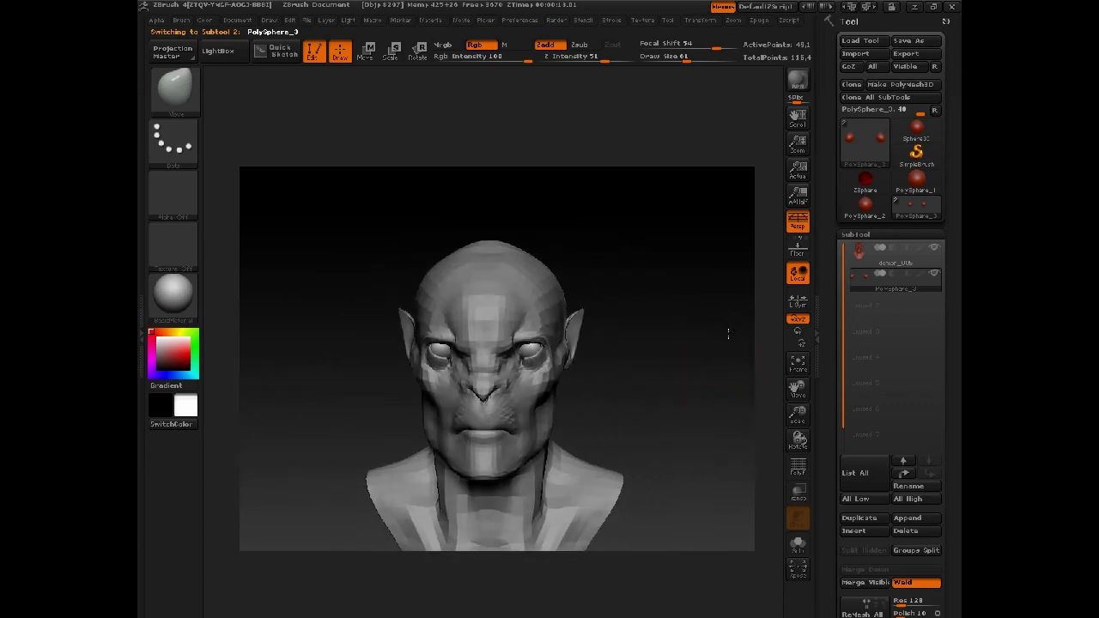
{"action": "left_click", "coordinate": [864, 235]}
{"action": "left_click", "coordinate": [860, 236]}
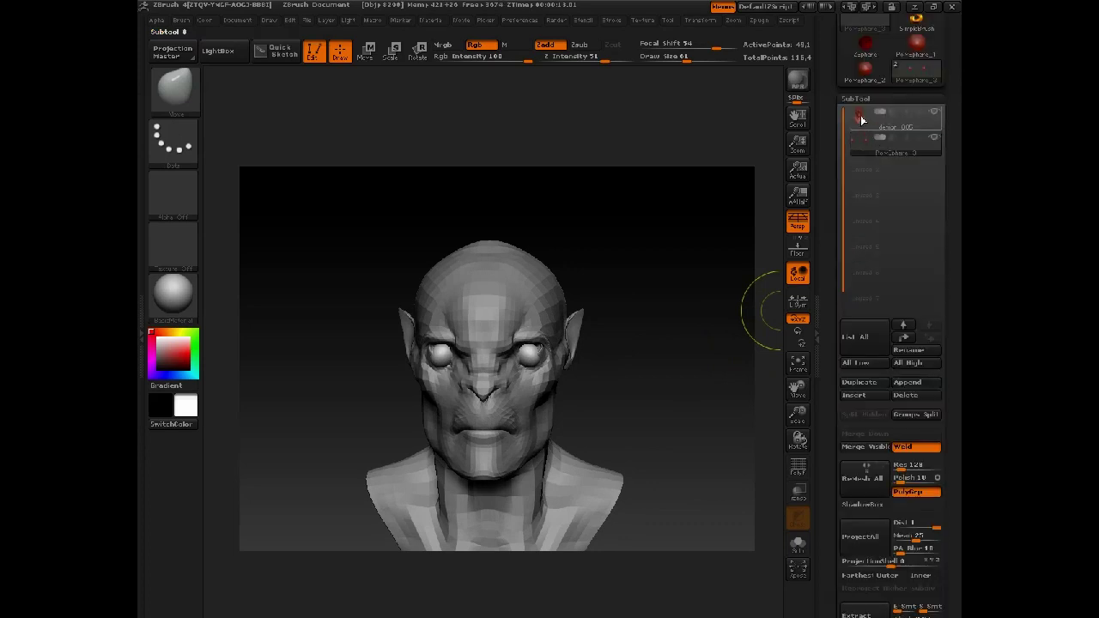
- Reselect the demon_005 head, and adjust the temples, ears and outer eye area with the Move brush at draw size 130
{"action": "left_click", "coordinate": [862, 120]}
{"action": "mouse_move", "coordinate": [699, 326]}
{"action": "left_mouse_down"}
{"action": "mouse_move", "coordinate": [699, 291]}
{"action": "mouse_move", "coordinate": [714, 318]}
{"action": "mouse_move", "coordinate": [669, 314]}
{"action": "left_mouse_up"}
{"action": "key", "text": "space"}
{"action": "left_click_drag", "start_coordinate": [543, 343], "coordinate": [565, 344]}
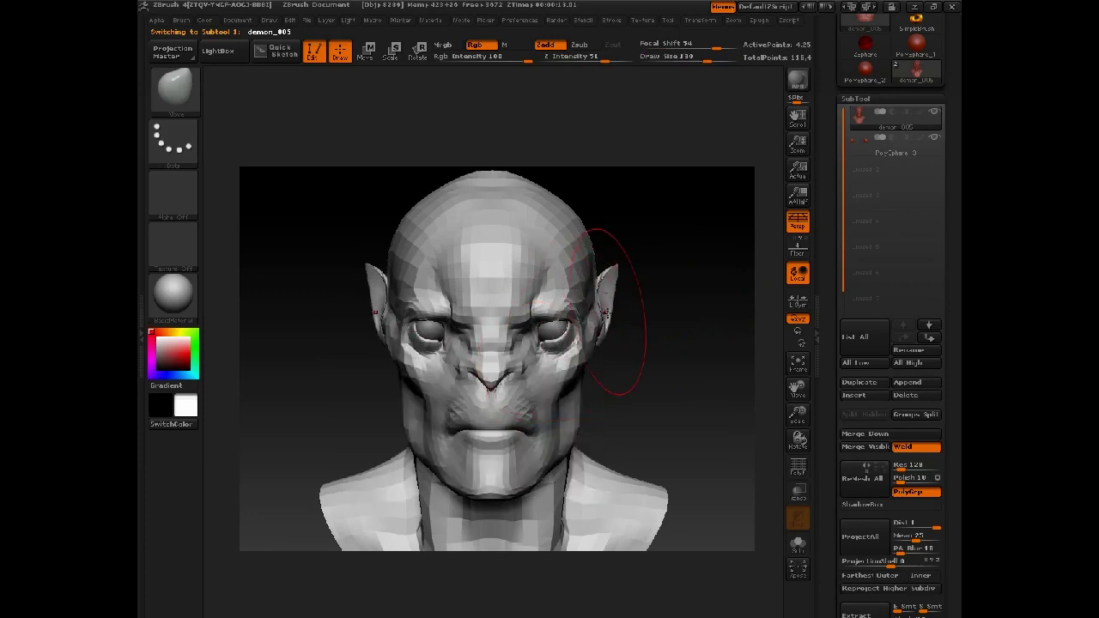
{"action": "left_click_drag", "start_coordinate": [605, 314], "coordinate": [610, 273]}
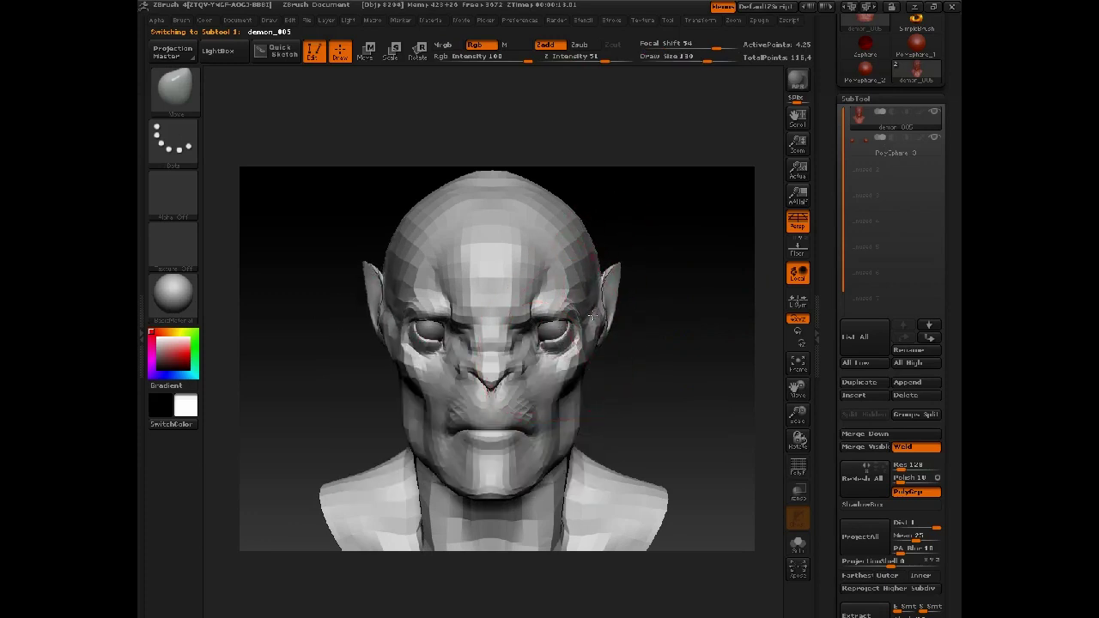
{"action": "left_click_drag", "start_coordinate": [547, 341], "coordinate": [558, 338]}
- Select the PolySphere_3 eyeballs and check their fit in the head from the front and three-quarter views
{"action": "key", "text": "o"}
{"action": "mouse_move", "coordinate": [630, 341]}
{"action": "left_mouse_down", "text": "alt"}
{"action": "mouse_move", "coordinate": [608, 319]}
{"action": "mouse_move", "coordinate": [558, 336]}
{"action": "left_mouse_up", "text": "alt"}
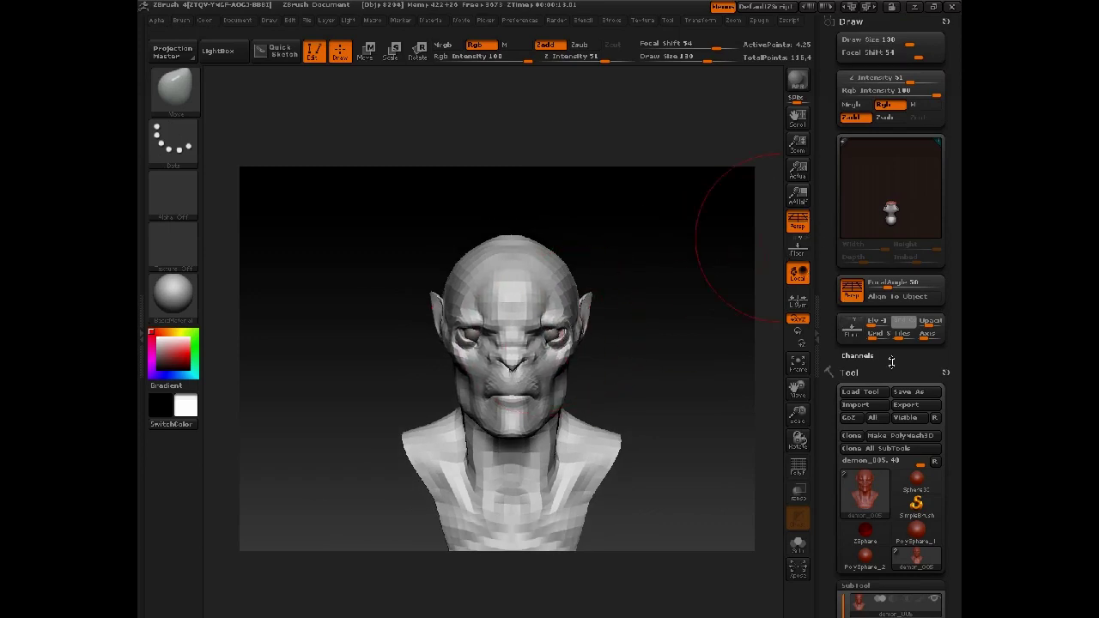
{"action": "left_click_drag", "start_coordinate": [891, 362], "coordinate": [891, 176]}
{"action": "left_click", "coordinate": [858, 442]}
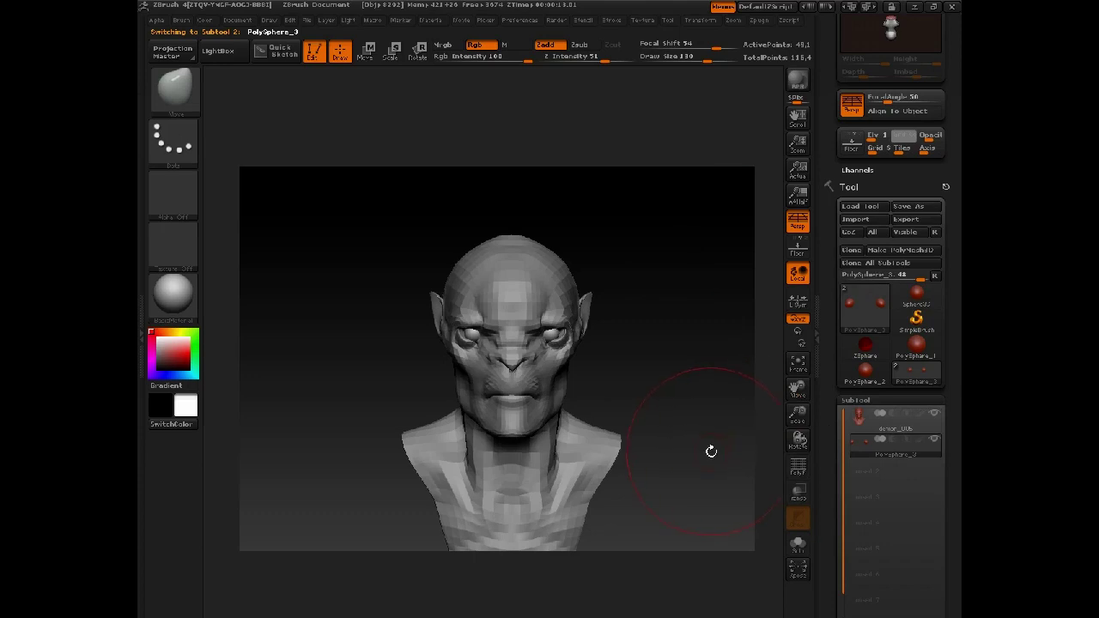
{"action": "mouse_move", "coordinate": [711, 352]}
{"action": "left_mouse_down"}
{"action": "mouse_move", "coordinate": [694, 338]}
{"action": "mouse_move", "coordinate": [709, 304]}
{"action": "mouse_move", "coordinate": [686, 311]}
{"action": "mouse_move", "coordinate": [706, 312]}
{"action": "mouse_move", "coordinate": [692, 392]}
{"action": "mouse_move", "coordinate": [662, 376]}
{"action": "mouse_move", "coordinate": [662, 263]}
{"action": "left_mouse_up"}
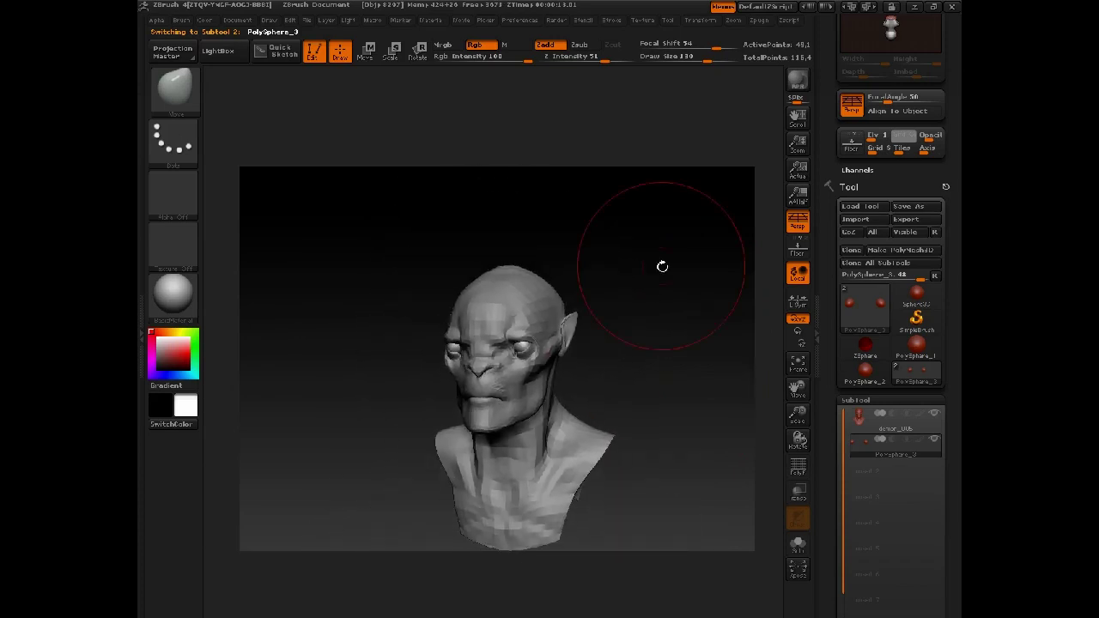
{"action": "left_click_drag", "start_coordinate": [689, 339], "coordinate": [703, 349]}
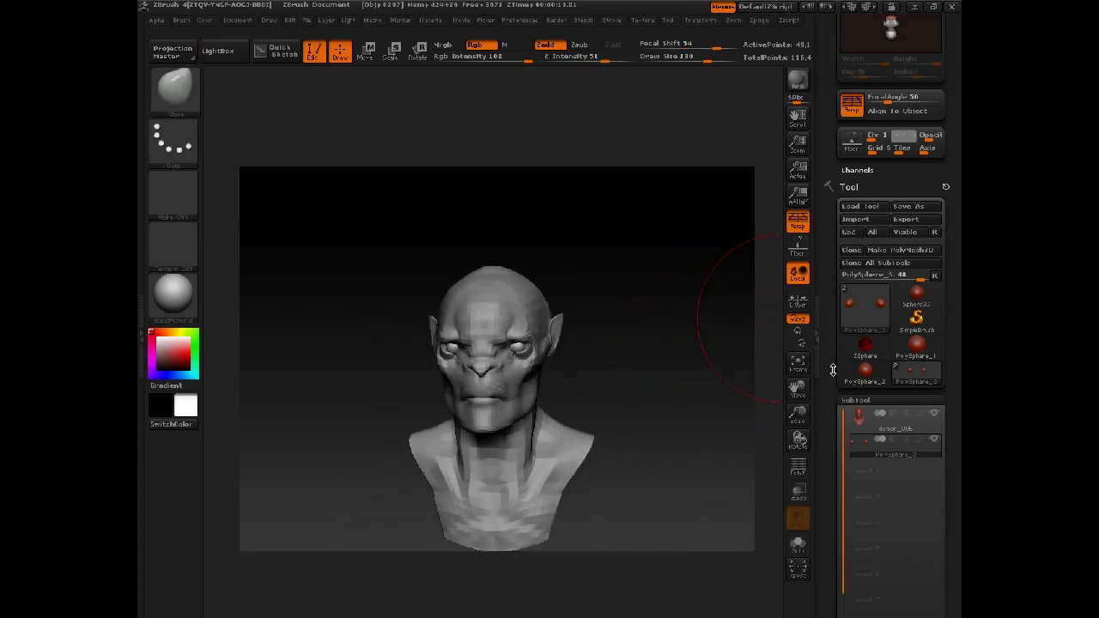
- Refine the eye area of the demon_005 head at draw size 42, switching to the PolySphere_3 eyeballs to check the fit
{"action": "left_click", "coordinate": [859, 418]}
{"action": "key", "text": "space"}
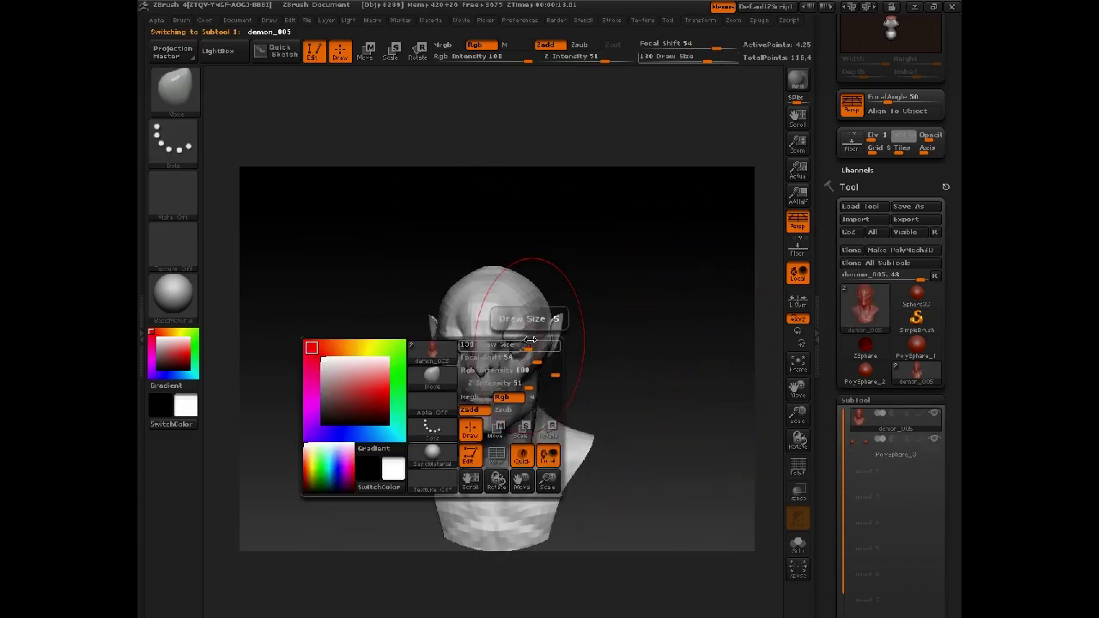
{"action": "key", "text": "ctrl"}
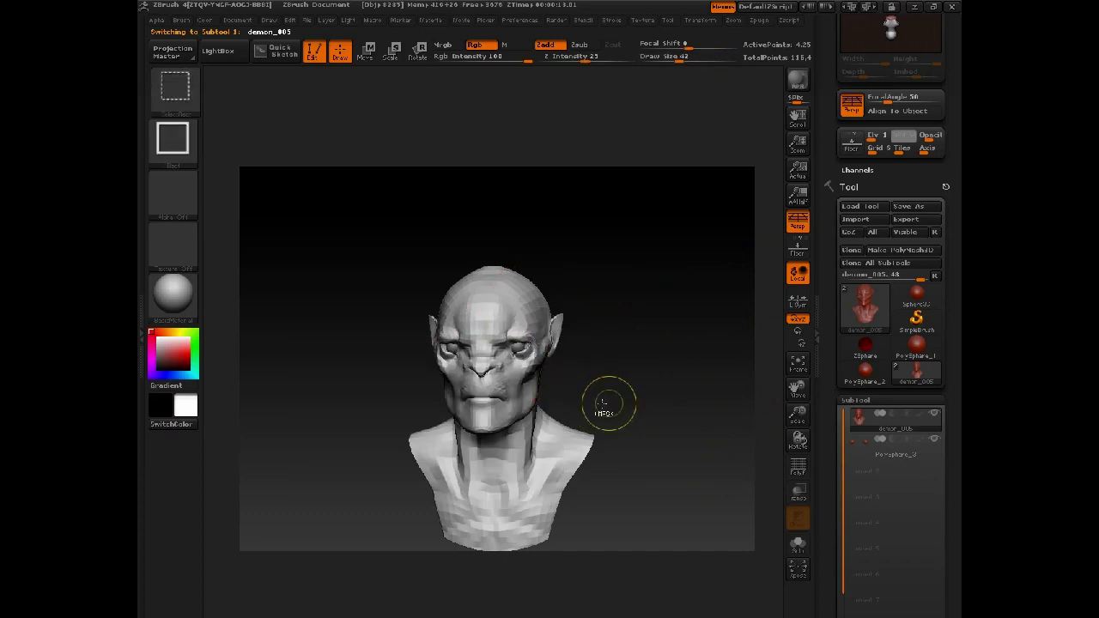
{"action": "left_click", "coordinate": [855, 447]}
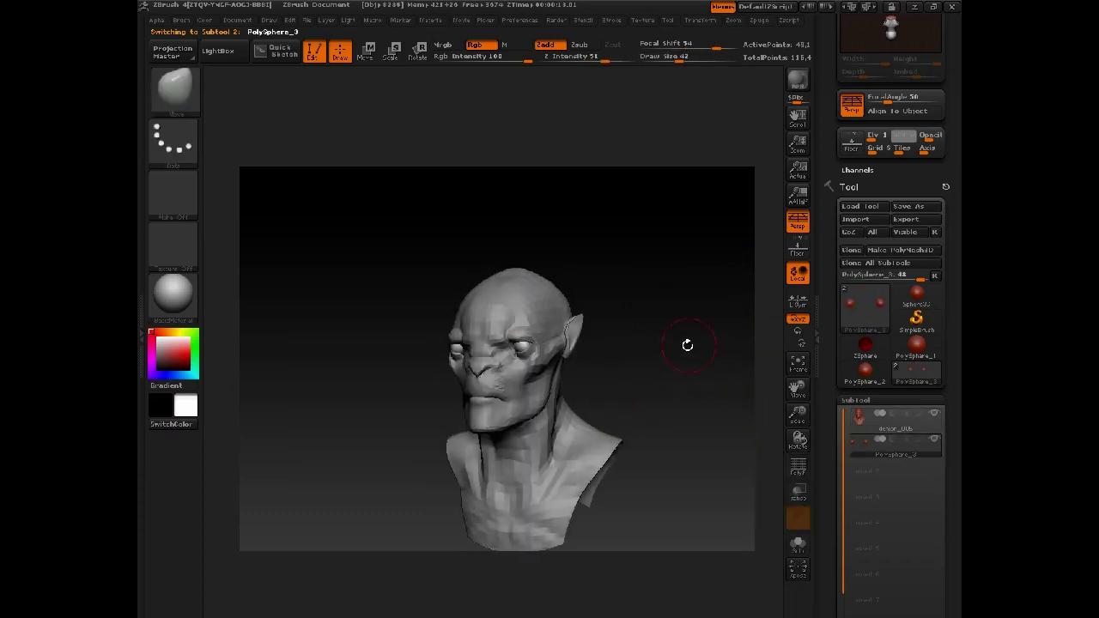
{"action": "left_click", "coordinate": [857, 419]}
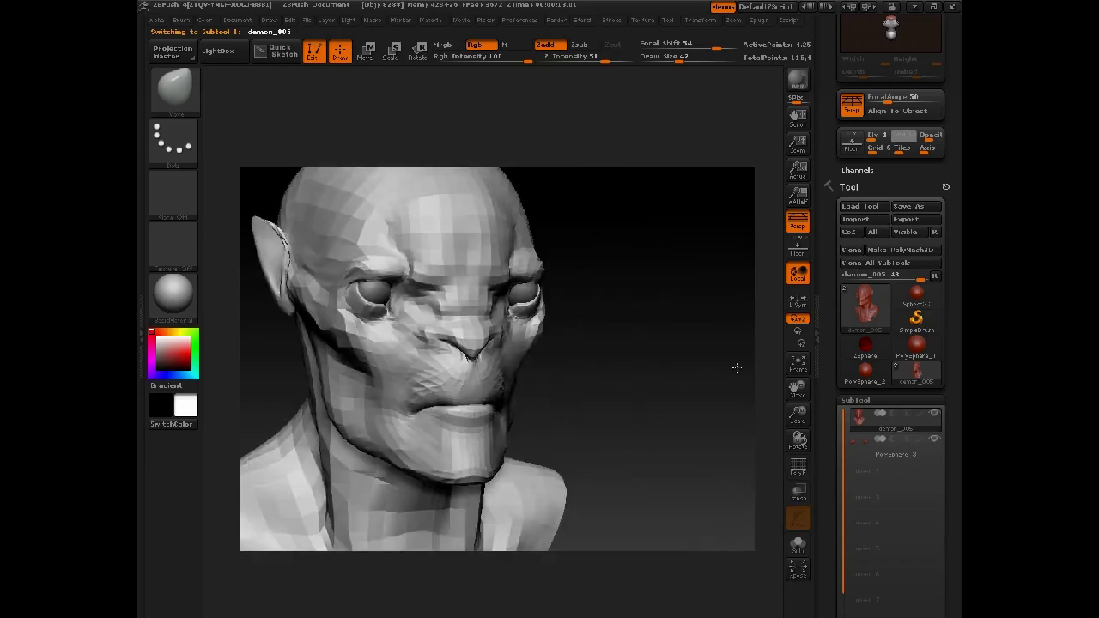